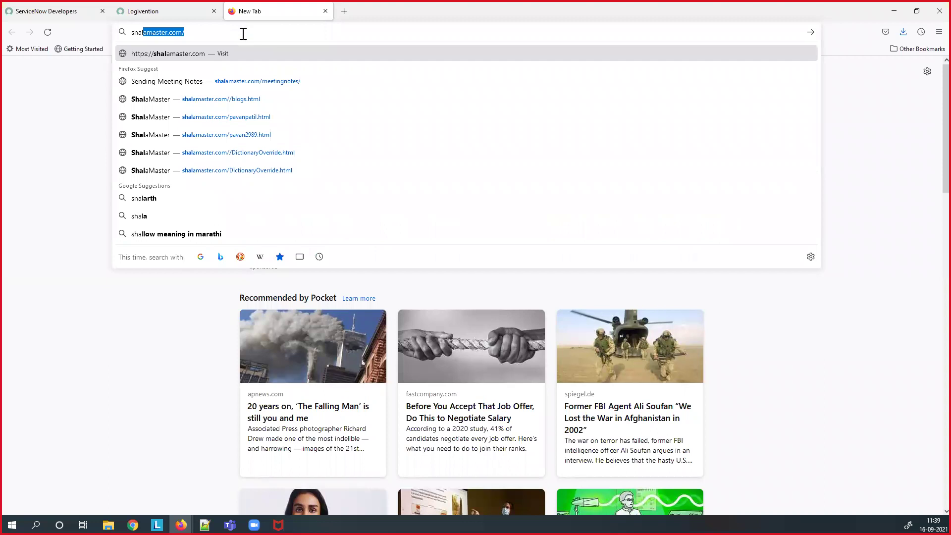
# - Load the ShalaMaster Meeting Notes page at shalamaster.com/meetingnotes from the 'Sending Meeting Notes' suggestion
pyautogui.press('Down')
pyautogui.press('Return')
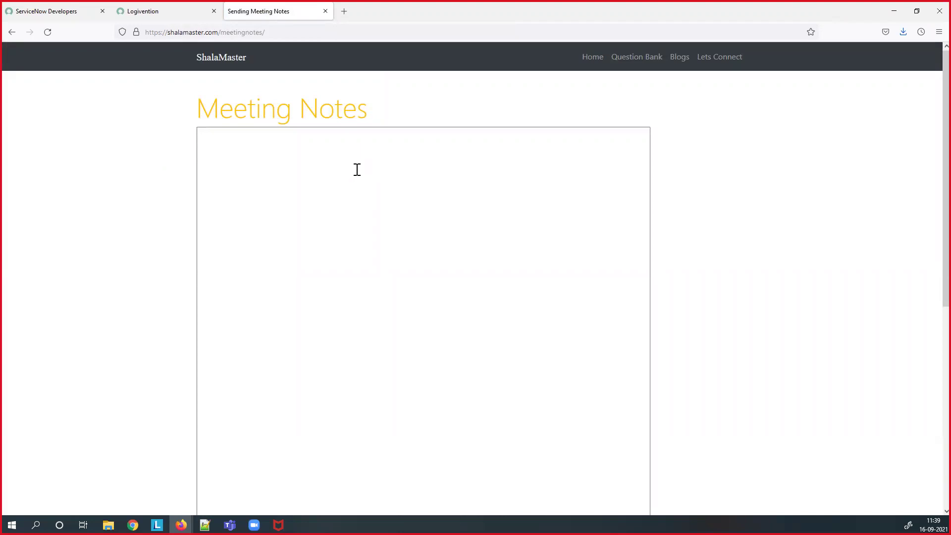
# - Write the heading 'Development ----- Testing ------- PROD (Live)' and a '-Create Table' item in the notes box
pyautogui.click(332, 197)
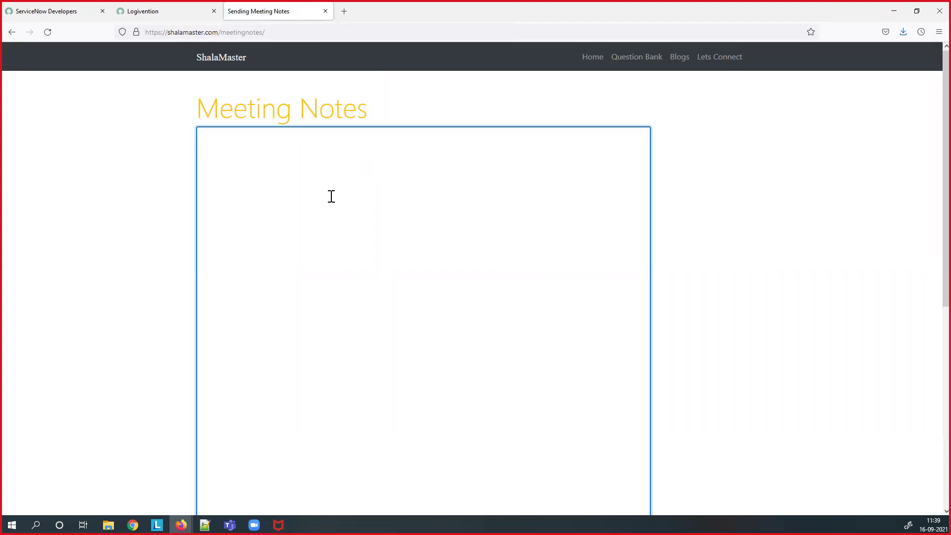
pyautogui.write('Development  -----  Testing ------- PRO')
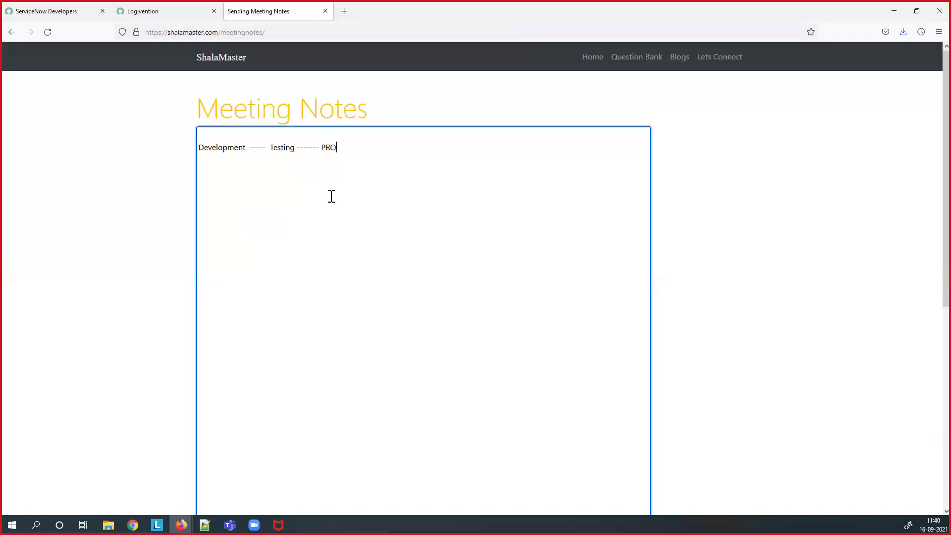
pyautogui.write('D (')
pyautogui.write('Live)  ')
pyautogui.write('-')
pyautogui.write('Create T')
pyautogui.write('able')
# - Add '--Create Fields', '--Script' and '--Application Menu' lines below Create Table
pyautogui.press('Return')
pyautogui.write('---')
pyautogui.press('BackSpace')
pyautogui.write('Create Fields')
pyautogui.press('Return')
pyautogui.write('--Script ')
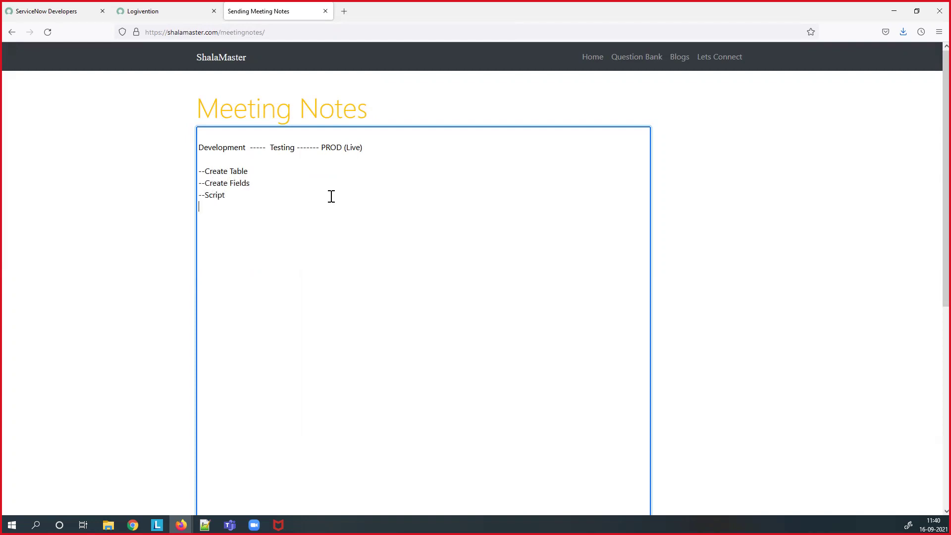
pyautogui.write('--')
pyautogui.write('Application ')
pyautogui.write('Menu')
# - Add 'Modules' and '--Configuration' lines after Application Menu in the notes
pyautogui.write('Modules')
pyautogui.press('Return')
pyautogui.write('--')
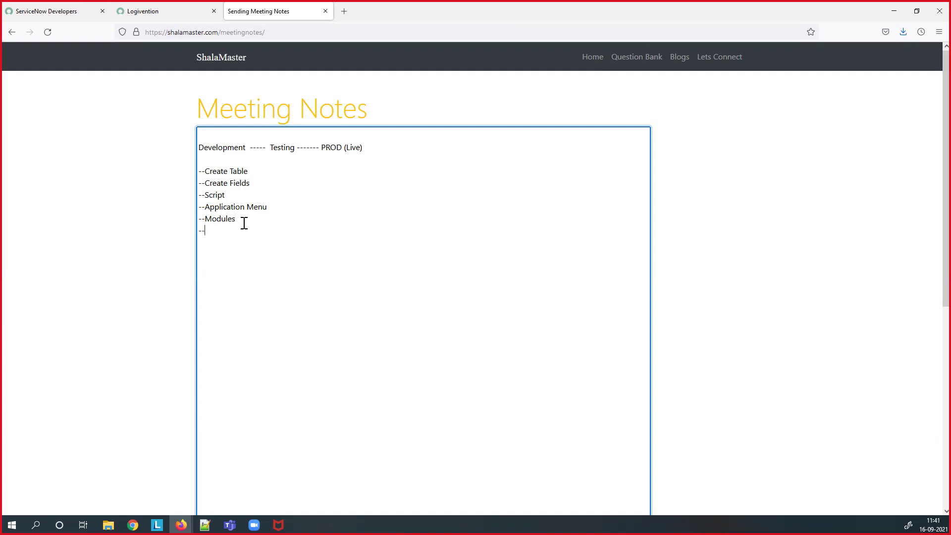
pyautogui.write('Configuration')
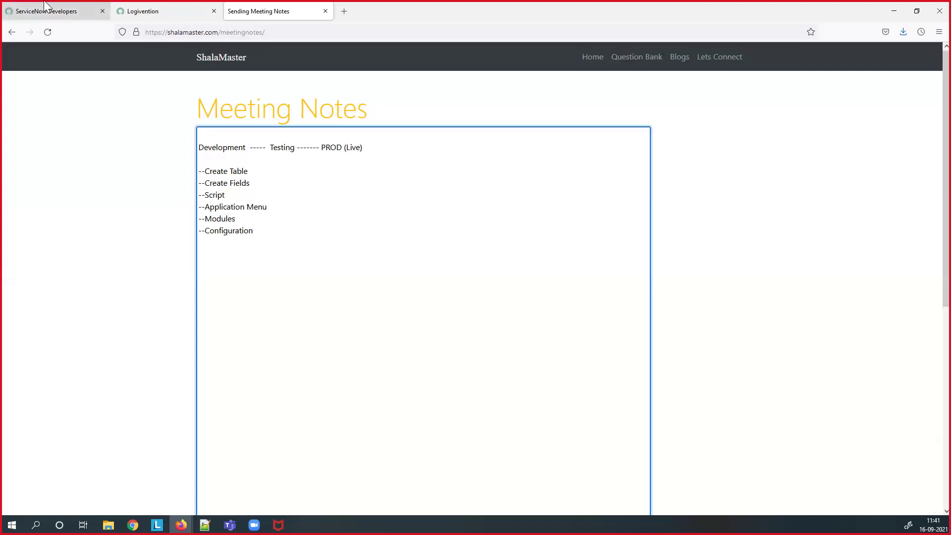
# - Filter the navigator for 'incident', open Incident > Create New, then return to the notes
pyautogui.click(143, 19)
pyautogui.click(85, 84)
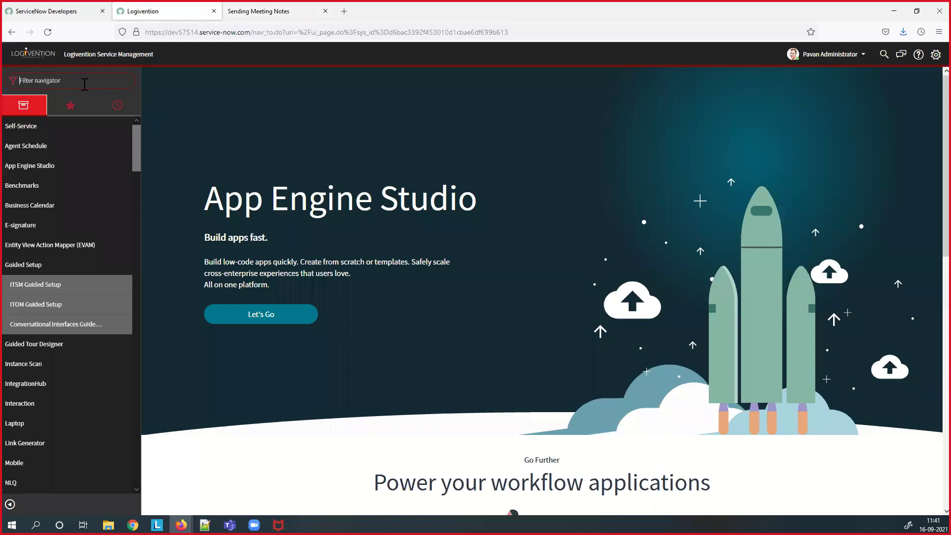
pyautogui.write('incident')
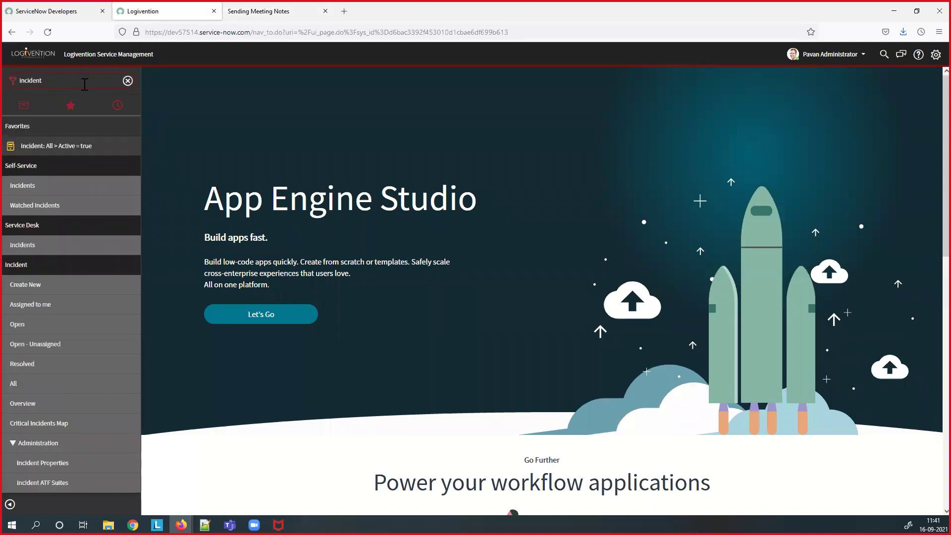
pyautogui.click(38, 287)
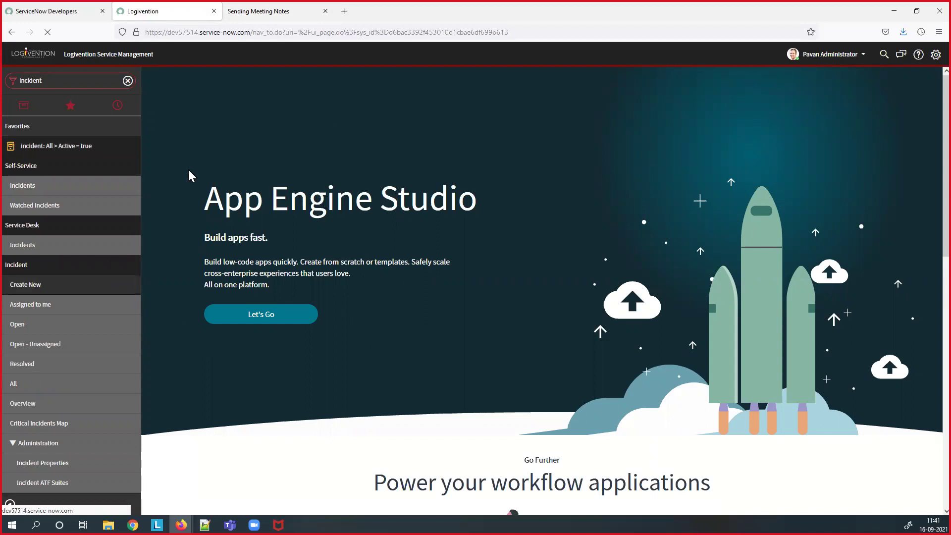
pyautogui.click(68, 79)
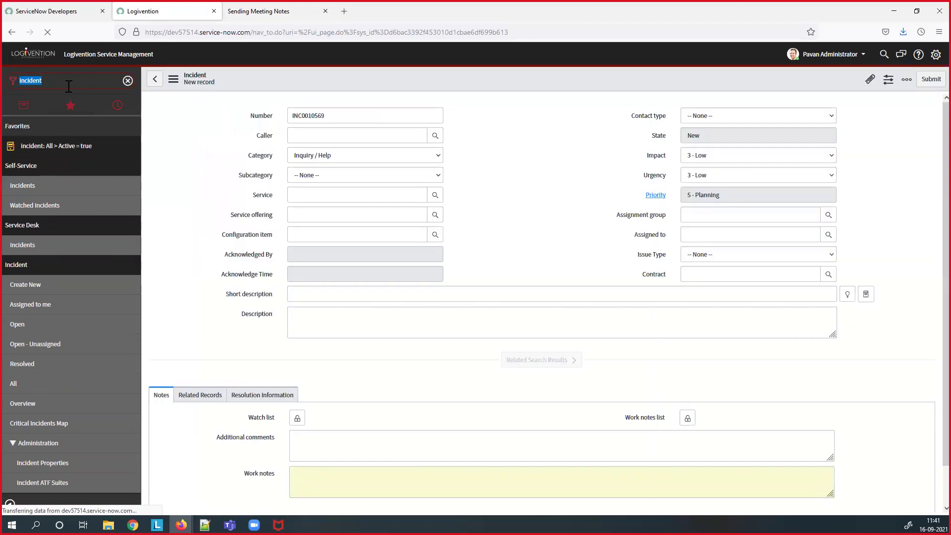
pyautogui.click(260, 12)
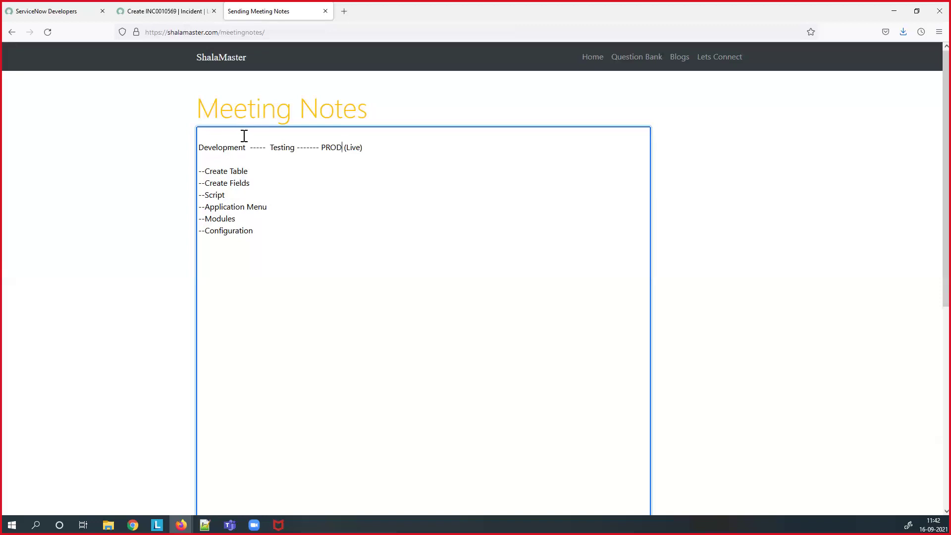
# - Clear the incident number from the new incident form's Number field
pyautogui.click(258, 147)
pyautogui.click(176, 13)
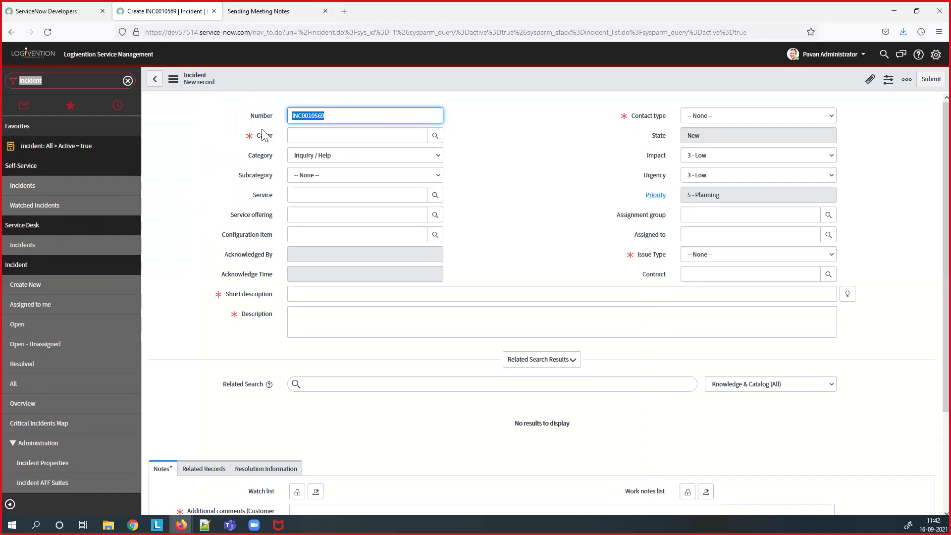
pyautogui.press('BackSpace')
# - Filter the navigator for 'table' and open System Definition > Tables in a new tab
pyautogui.click(86, 81)
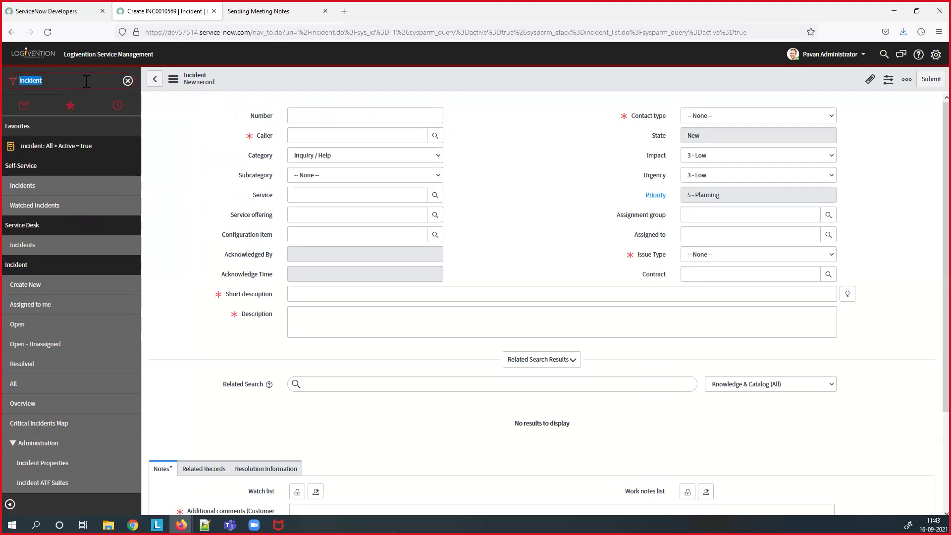
pyautogui.write('table')
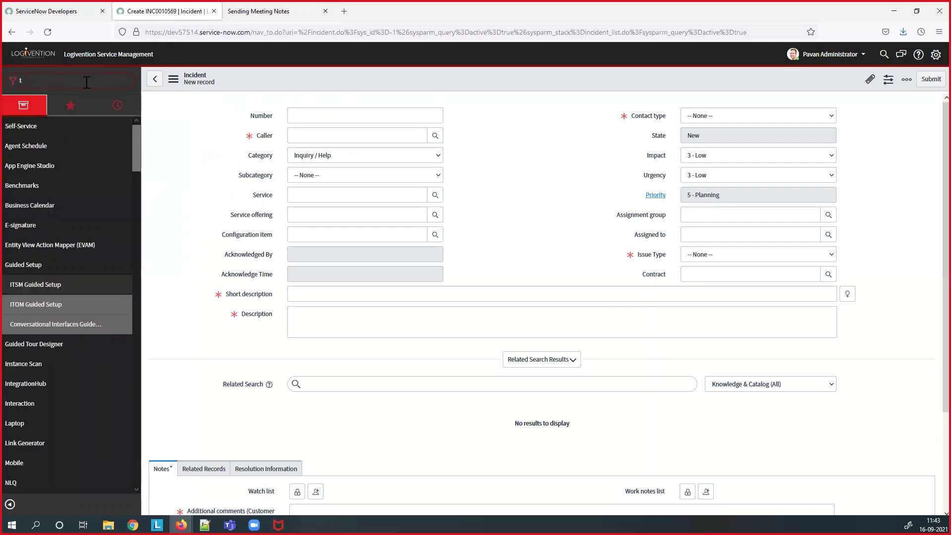
pyautogui.scroll(-3, 85, 435)
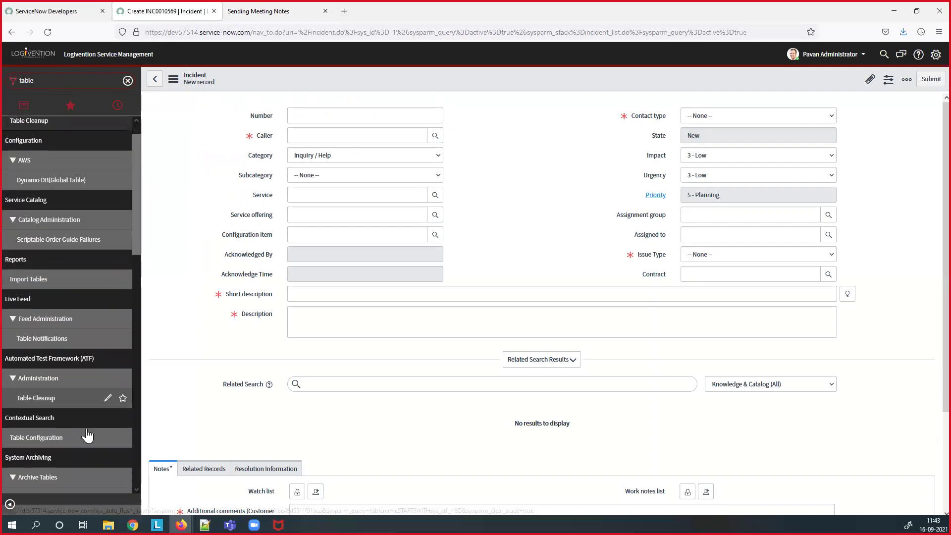
pyautogui.scroll(-1, 69, 435)
pyautogui.scroll(-2, 71, 430)
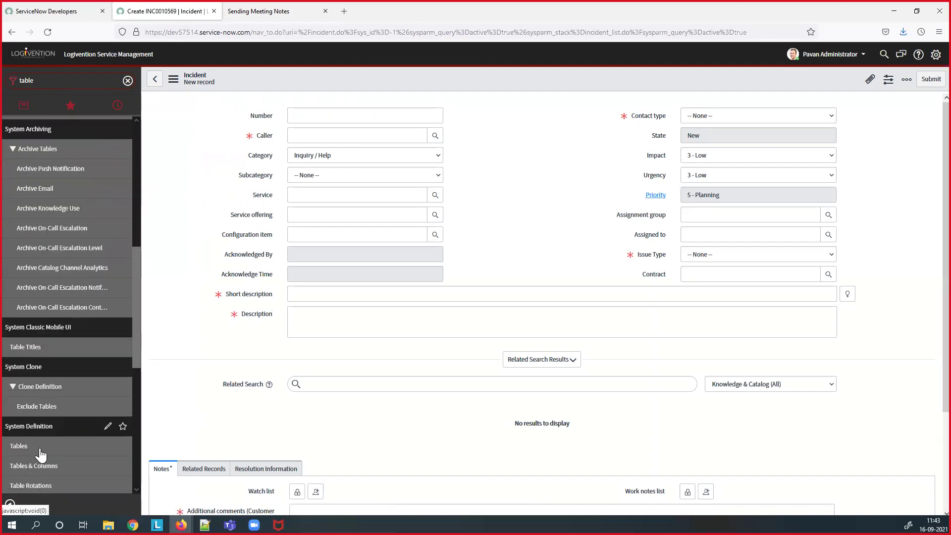
pyautogui.middleClick(40, 447)
pyautogui.click(255, 12)
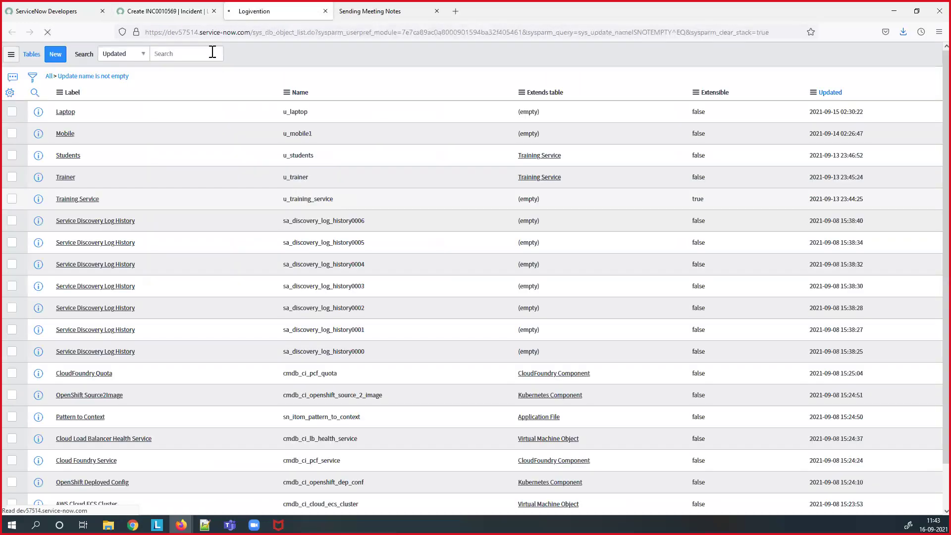
# - Compare the Tables and incident form addresses, then select the Create Table–Configuration lines in the notes
pyautogui.click(182, 11)
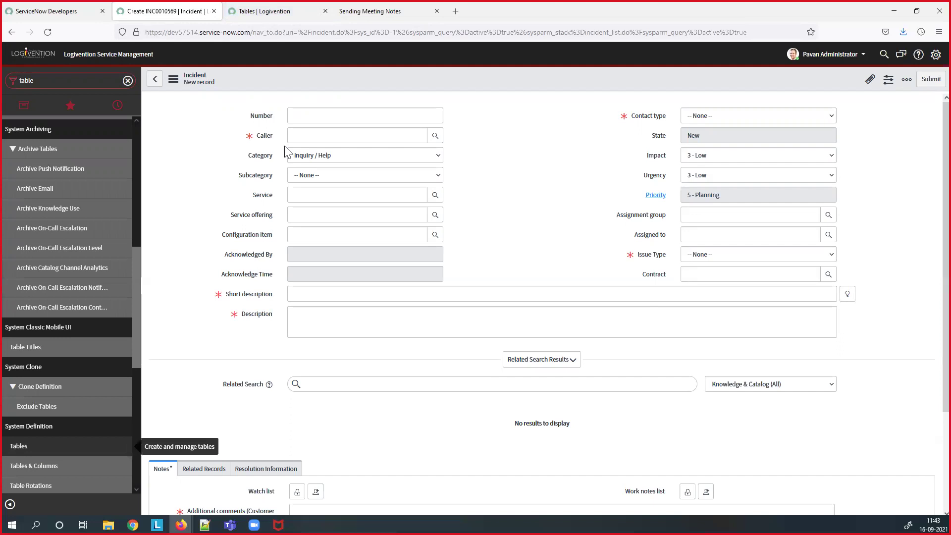
pyautogui.click(270, 13)
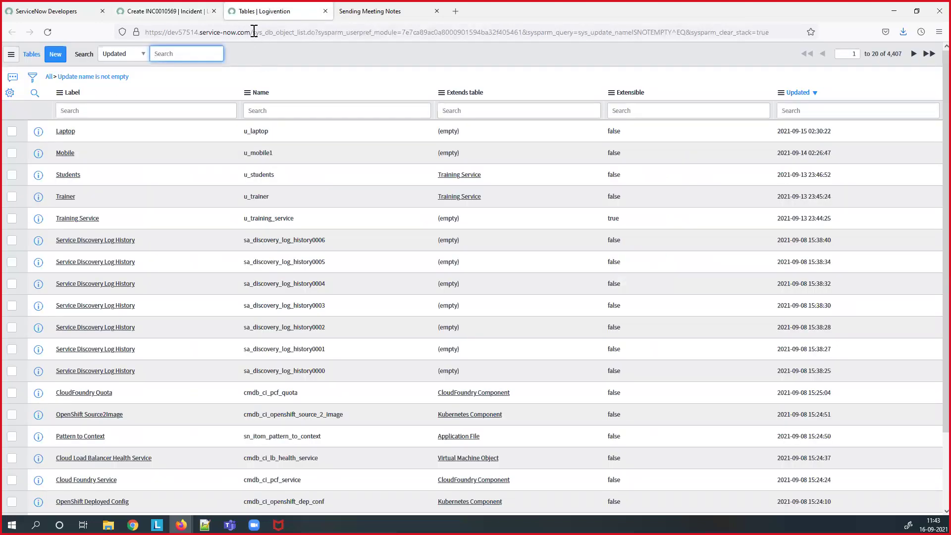
pyautogui.moveTo(253, 32); pyautogui.dragTo(269, 32)
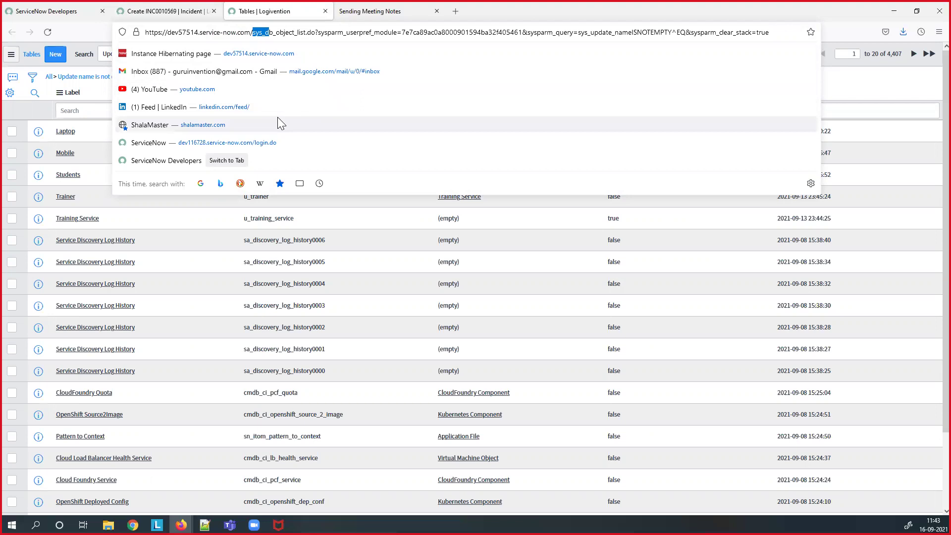
pyautogui.click(195, 11)
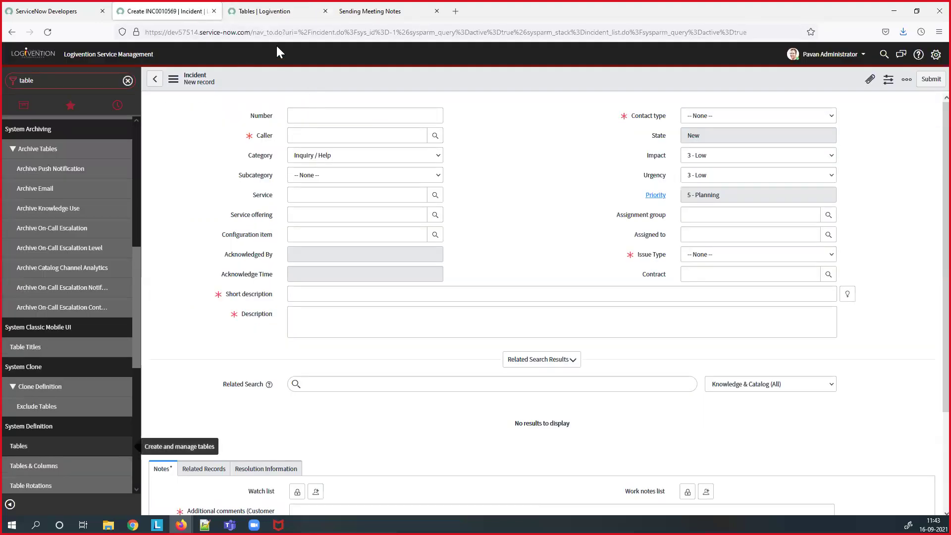
pyautogui.moveTo(306, 32); pyautogui.dragTo(310, 32)
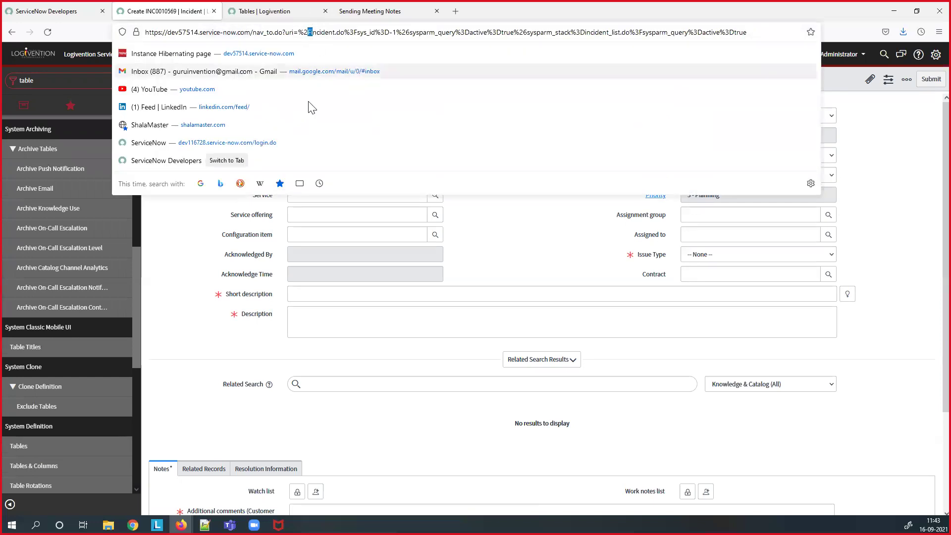
pyautogui.click(489, 242)
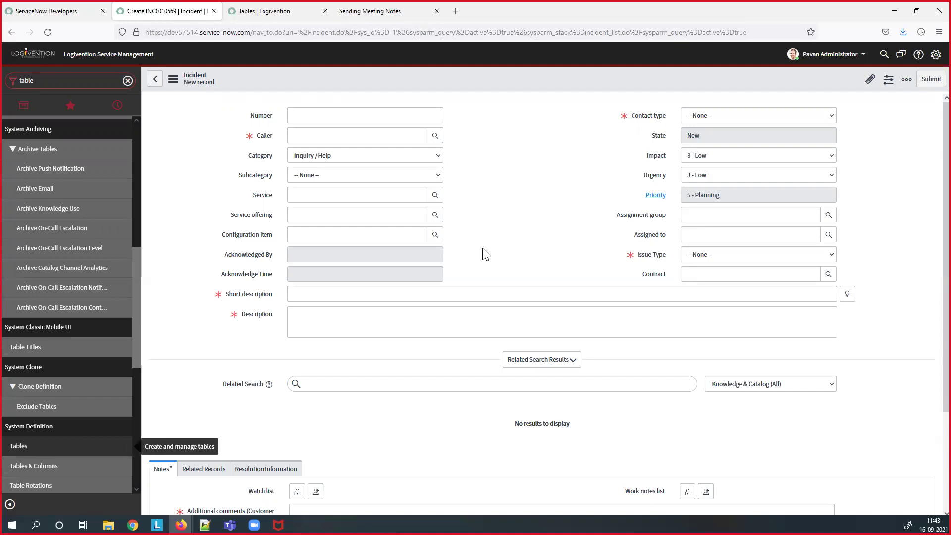
pyautogui.click(361, 9)
pyautogui.moveTo(227, 171)
pyautogui.mouseDown()
pyautogui.moveTo(228, 231)
pyautogui.moveTo(216, 172)
pyautogui.mouseUp()
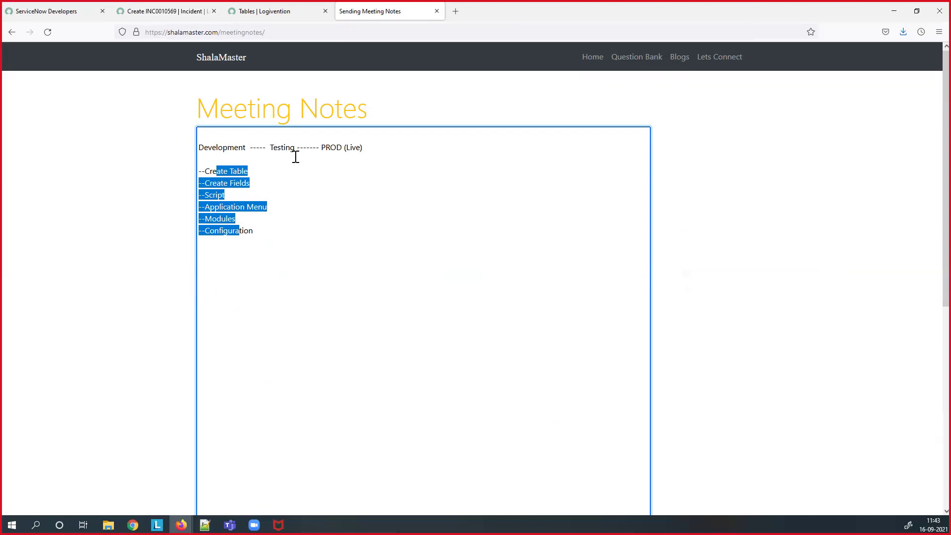
# - Glance at the Tables list and the meeting notes, then return to the new incident form
pyautogui.click(263, 12)
pyautogui.click(361, 12)
pyautogui.click(181, 11)
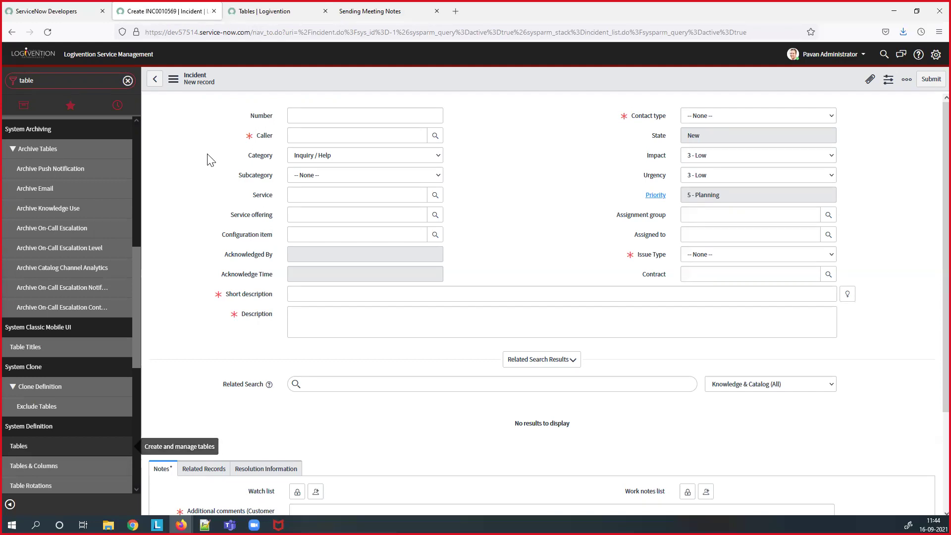
# - Open the Number field's dictionary entry via Configure Dictionary, leaving the unsaved incident form
pyautogui.click(89, 76)
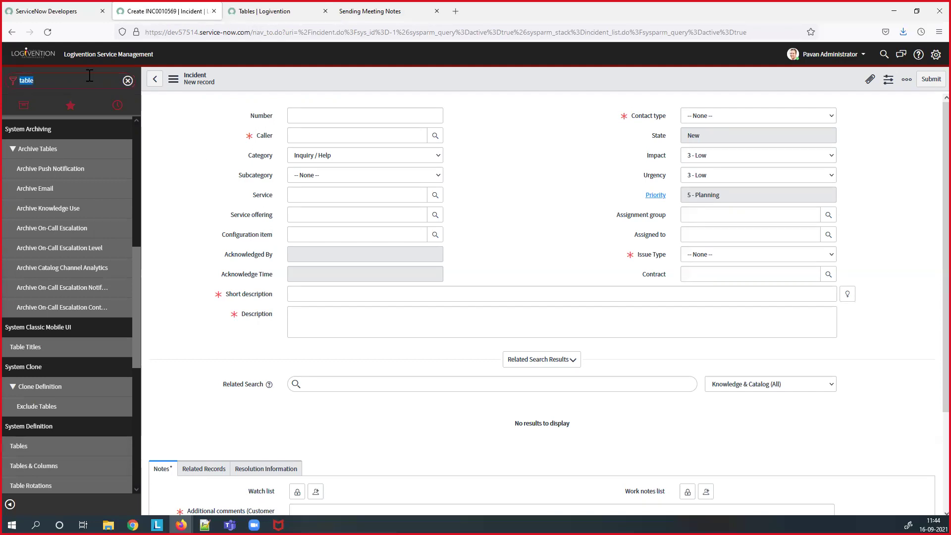
pyautogui.write('dic')
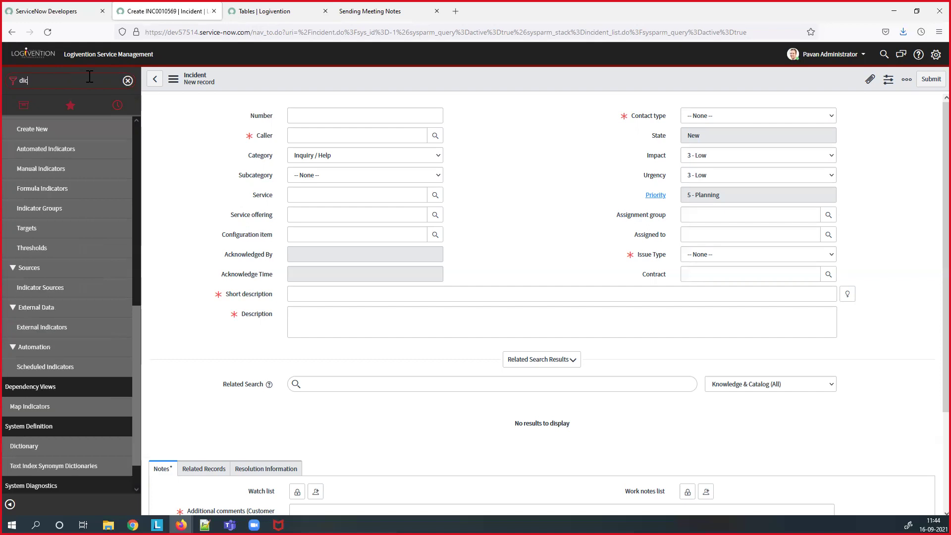
pyautogui.rightClick(262, 120)
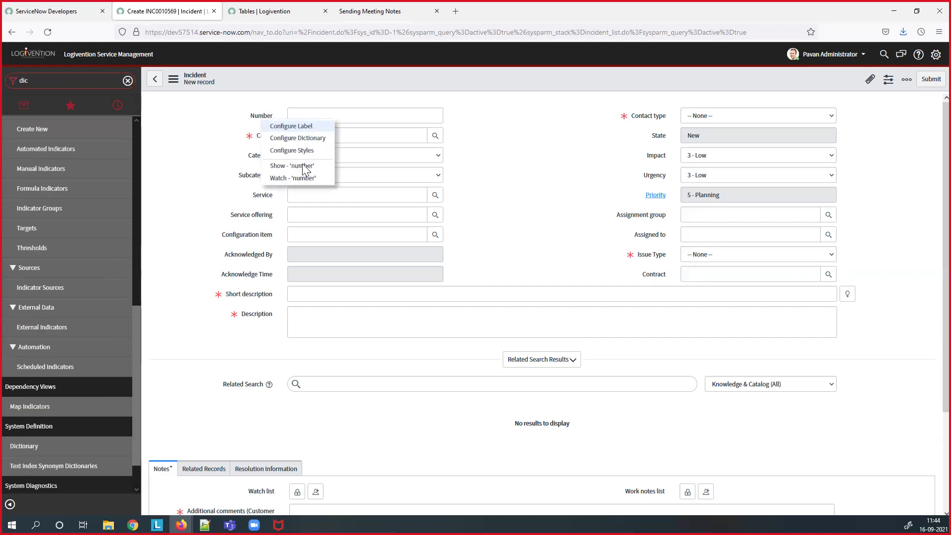
pyautogui.click(303, 139)
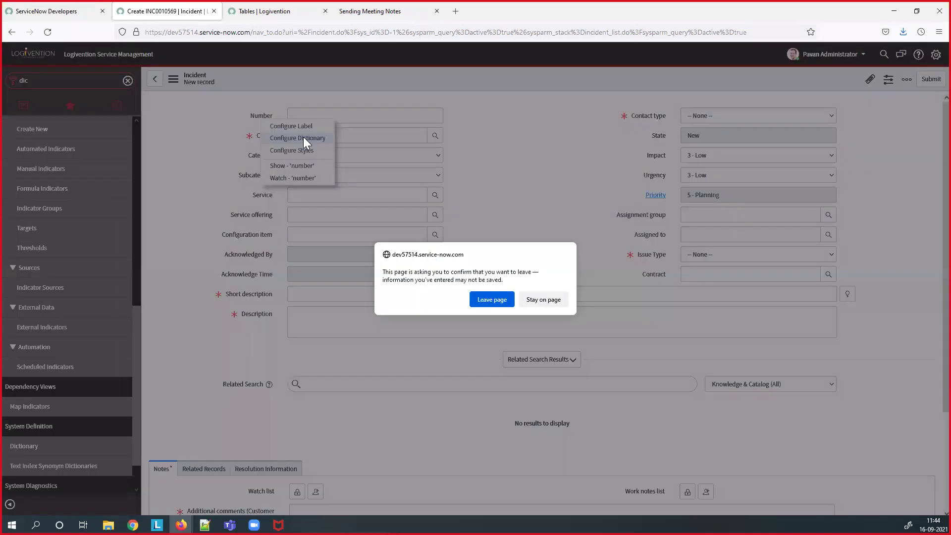
pyautogui.click(490, 300)
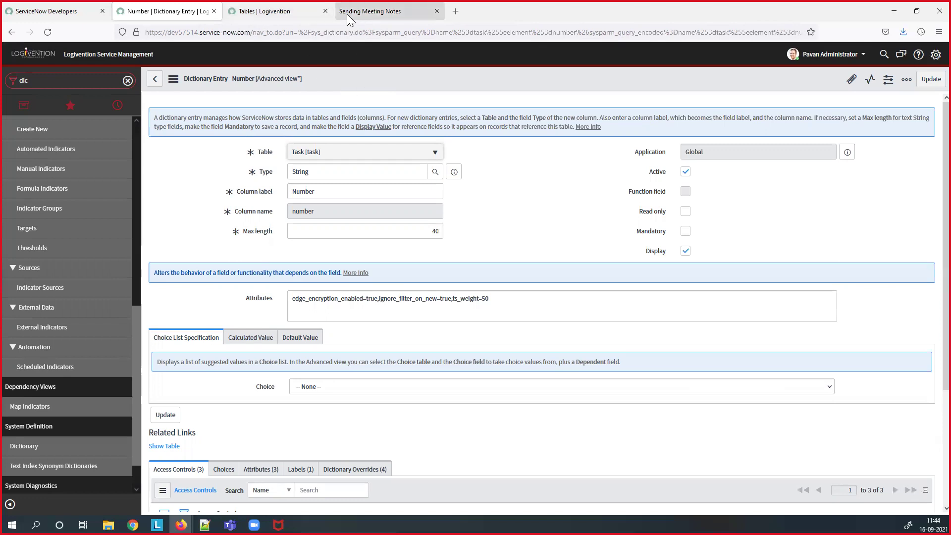
# - Add two dashes before Testing and two before PROD (Live) in the notes heading
pyautogui.click(376, 11)
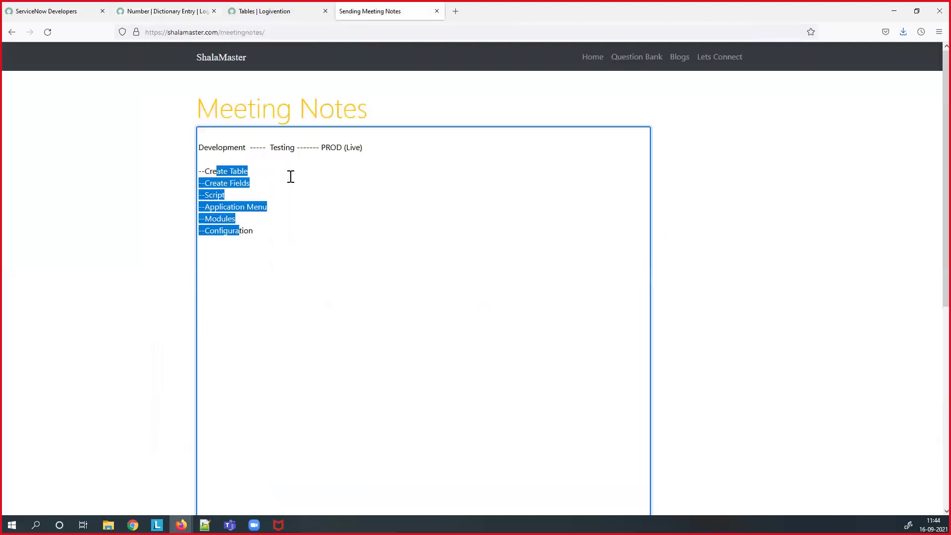
pyautogui.click(263, 150)
pyautogui.write('---')
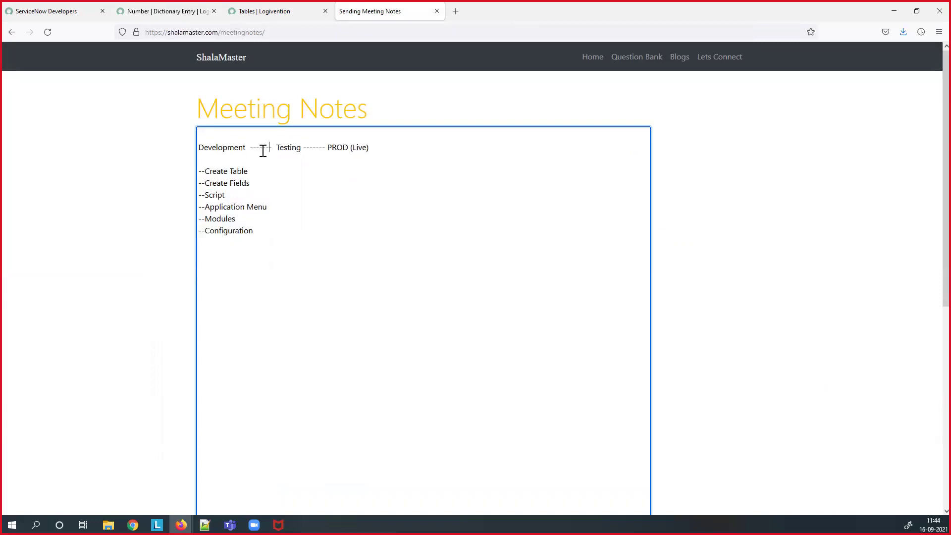
pyautogui.click(318, 152)
pyautogui.write('--')
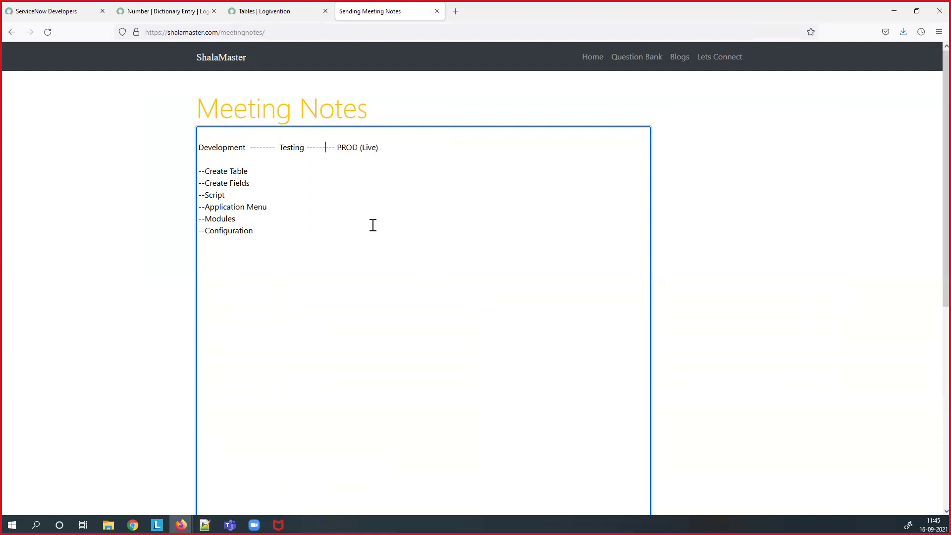
pyautogui.click(153, 12)
# - Create new incident INC0010570 from the navigator and copy its sys_id from the header menu
pyautogui.scroll(5, 54, 154)
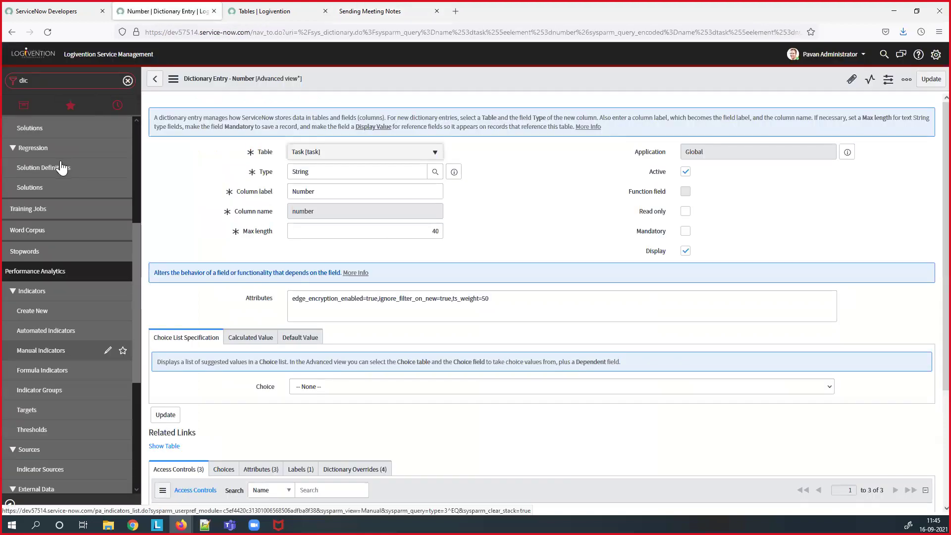
pyautogui.scroll(3, 62, 164)
pyautogui.doubleClick(55, 80)
pyautogui.write('incident')
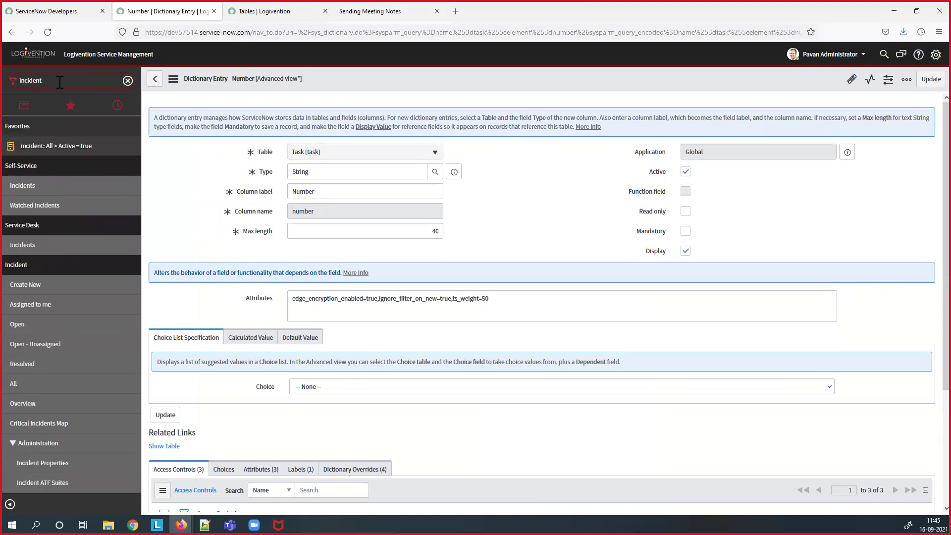
pyautogui.click(34, 293)
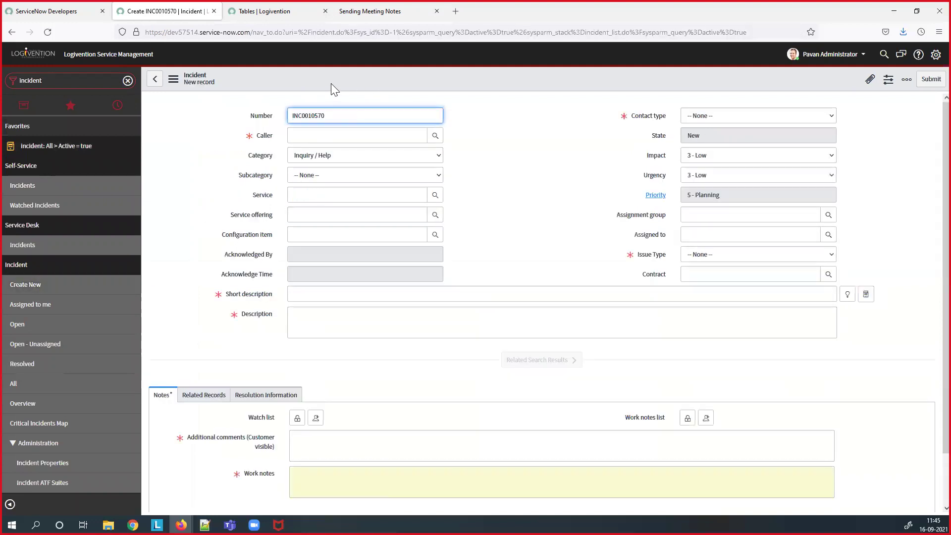
pyautogui.rightClick(332, 87)
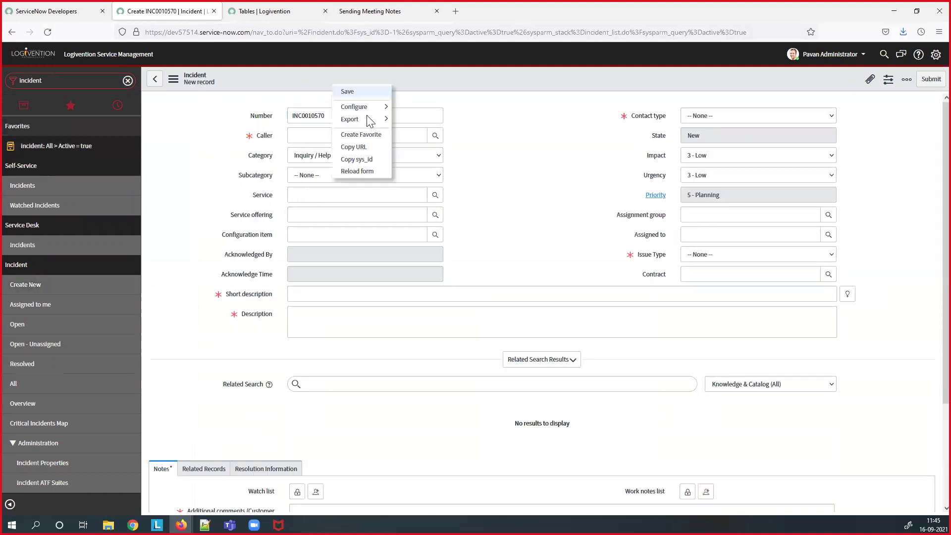
pyautogui.click(371, 160)
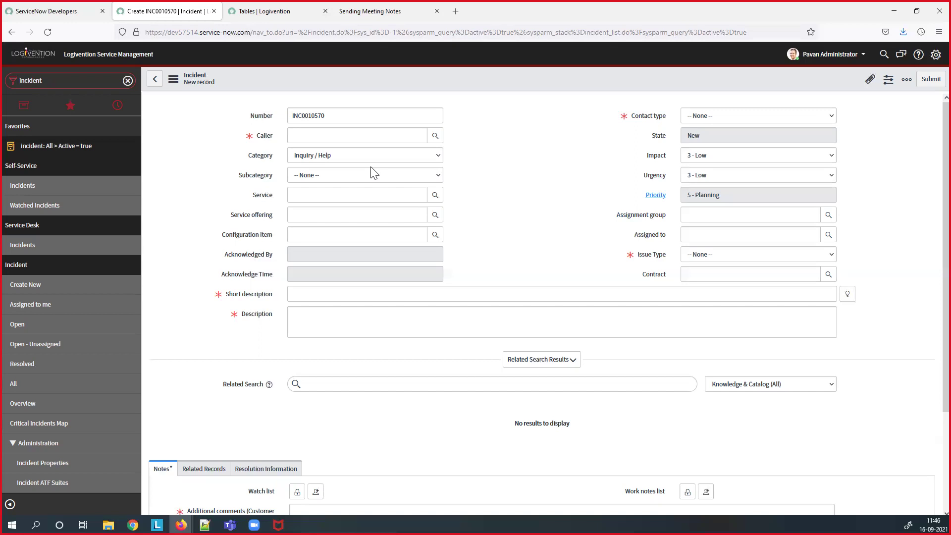
pyautogui.click(391, 14)
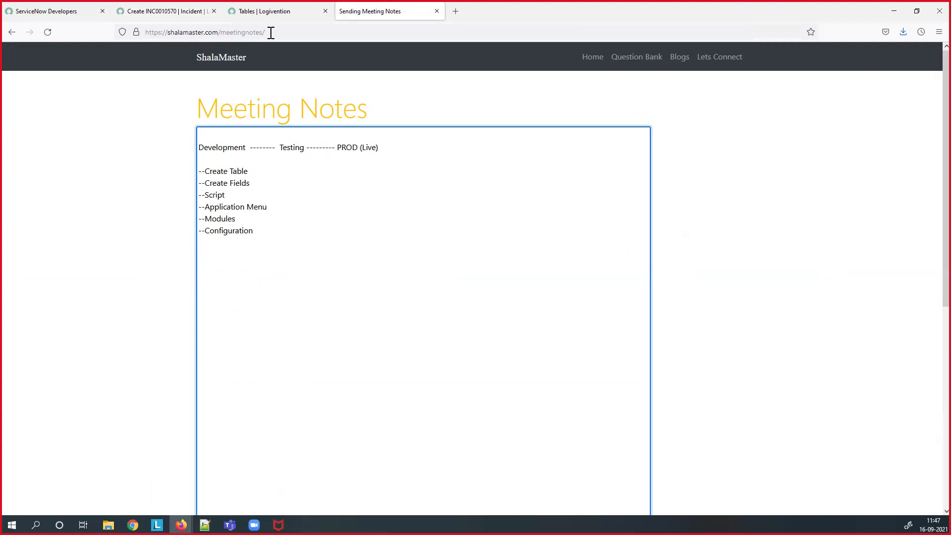
# - Look over the Tables list, then return to the INC0010570 form and select the navigator filter text
pyautogui.click(269, 18)
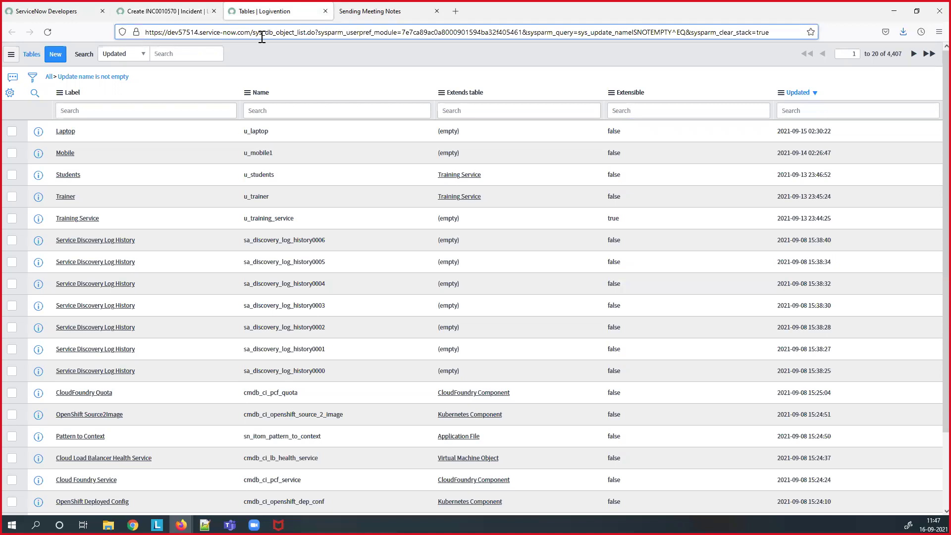
pyautogui.click(182, 16)
pyautogui.click(72, 81)
# - Filter the navigator for 'user' and open the Users list of 645 records
pyautogui.write('user')
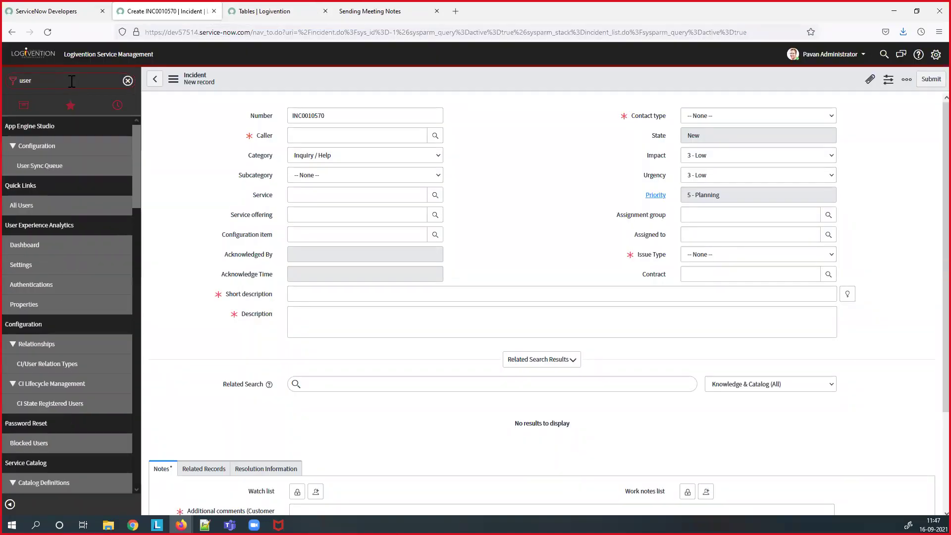
pyautogui.scroll(-10, 42, 297)
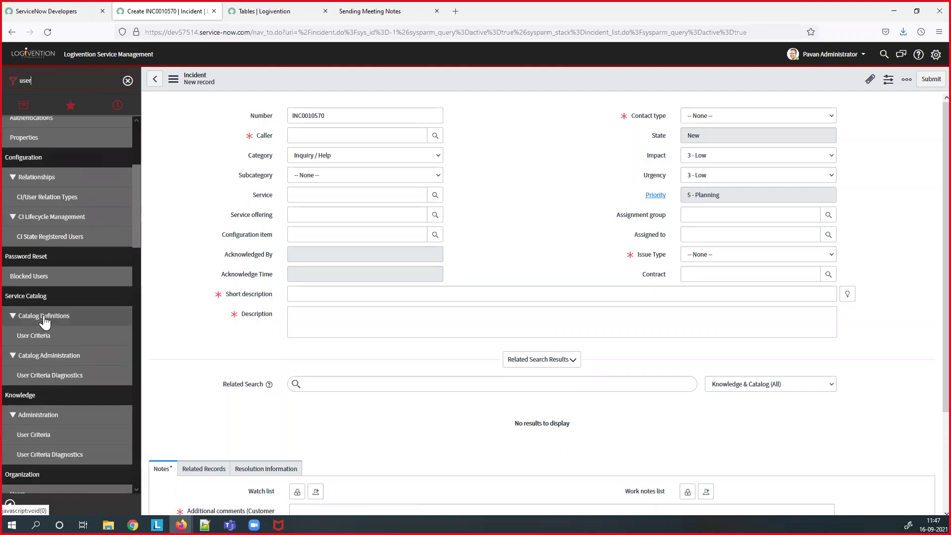
pyautogui.scroll(-6, 44, 320)
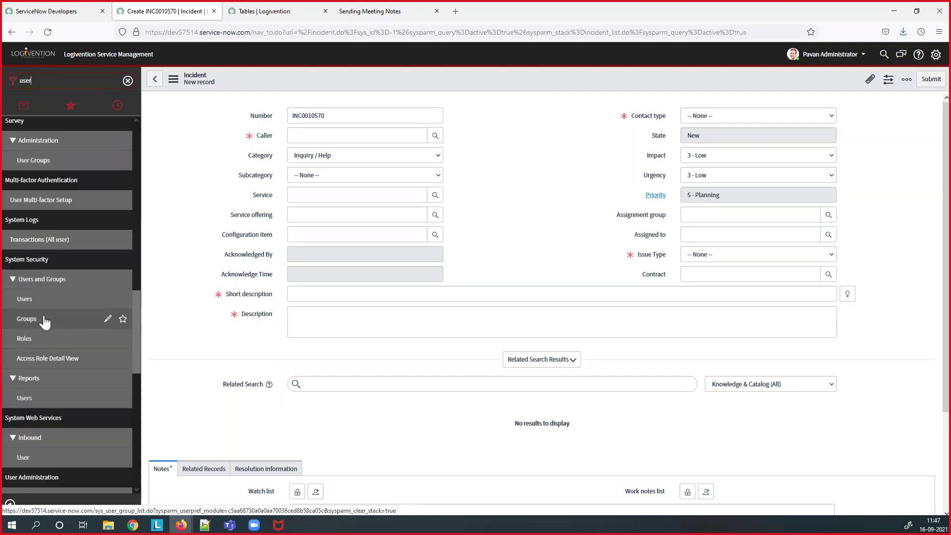
pyautogui.click(36, 306)
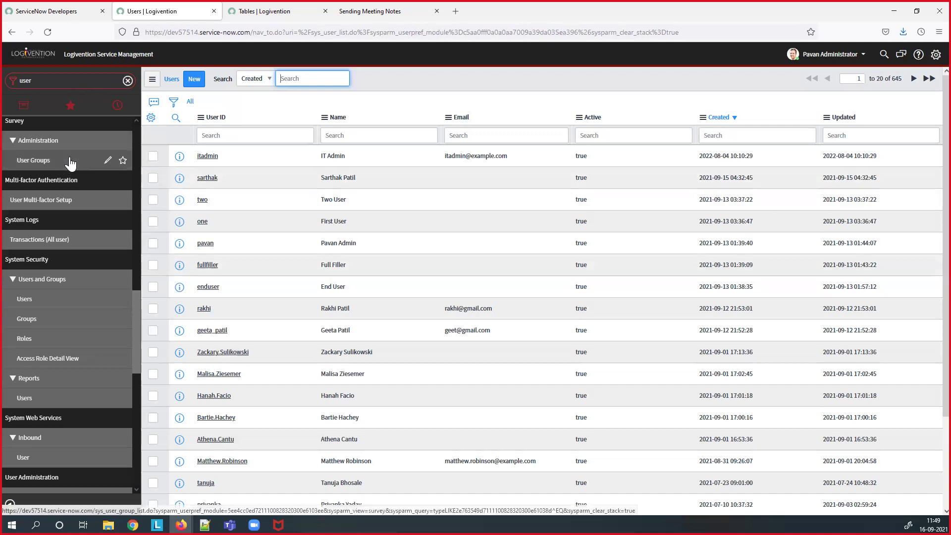
pyautogui.scroll(15, 70, 163)
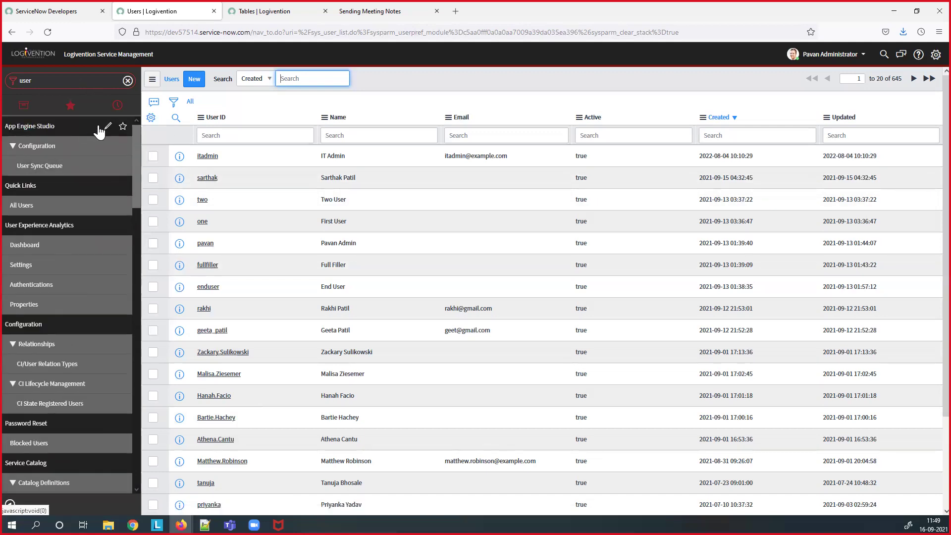
# - From the App Engine Studio application menu record, open the sys_app_application dictionary's 15 entries
pyautogui.click(108, 127)
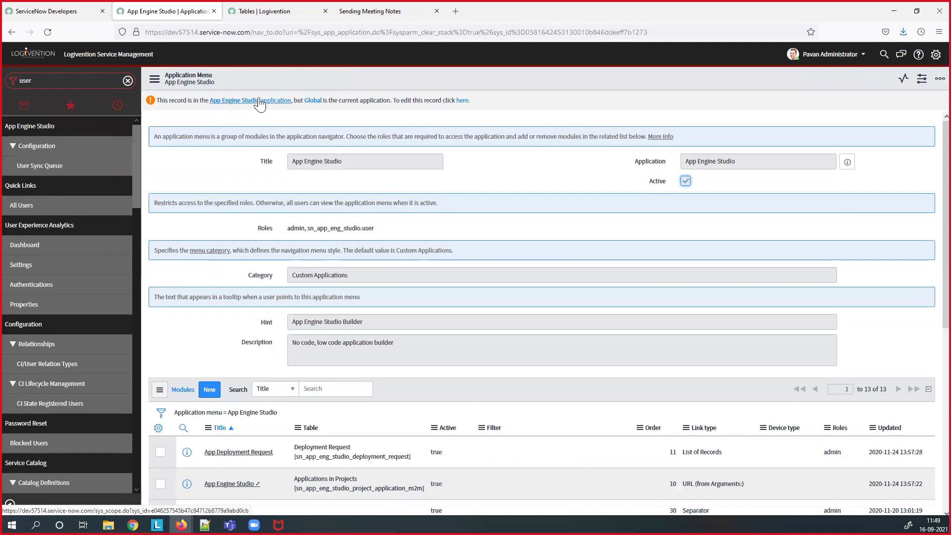
pyautogui.rightClick(300, 77)
pyautogui.moveTo(321, 128)
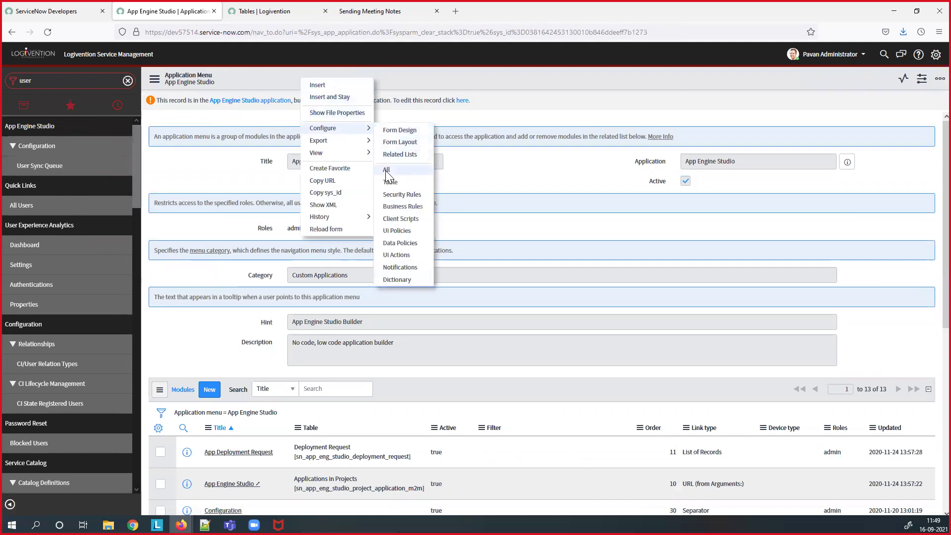
pyautogui.click(394, 279)
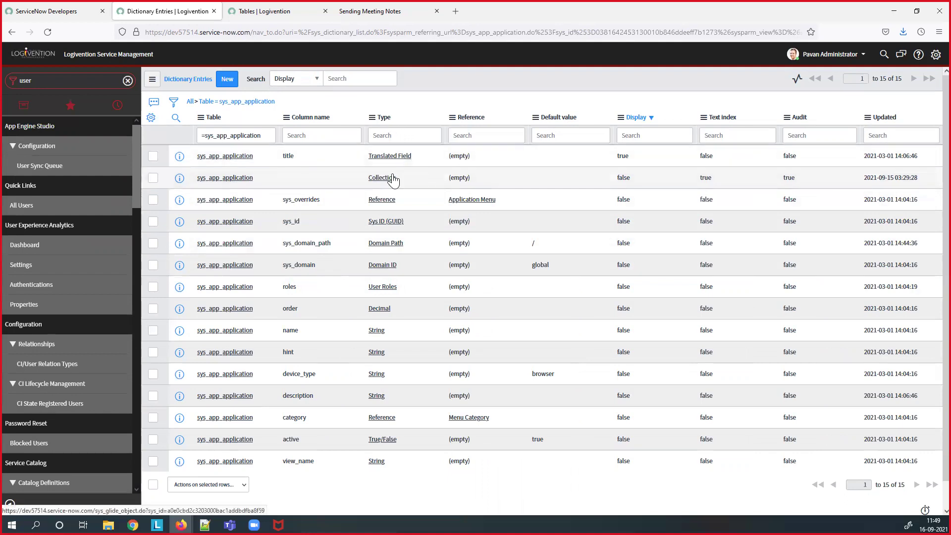
# - Open the sys_app_application Collection entry and confirm Update synch is true among its four attributes
pyautogui.click(239, 182)
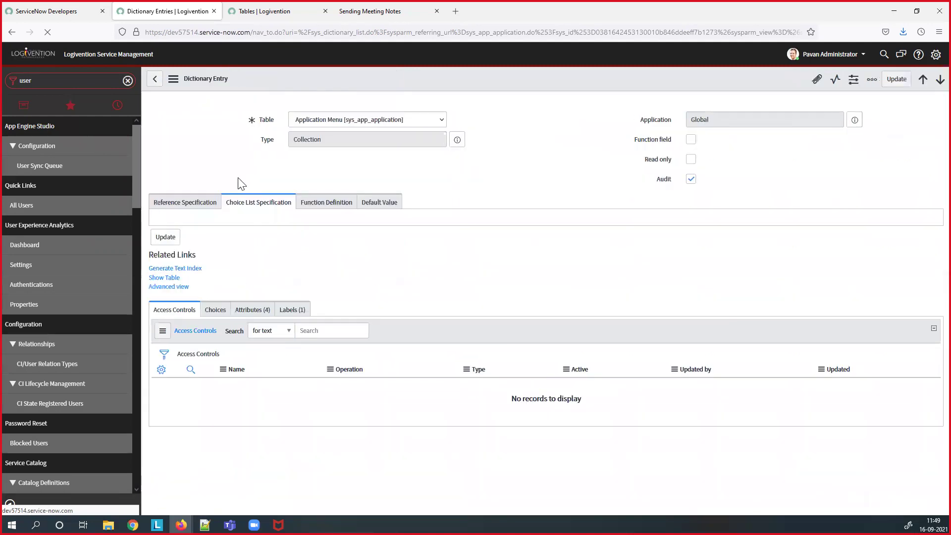
pyautogui.click(251, 324)
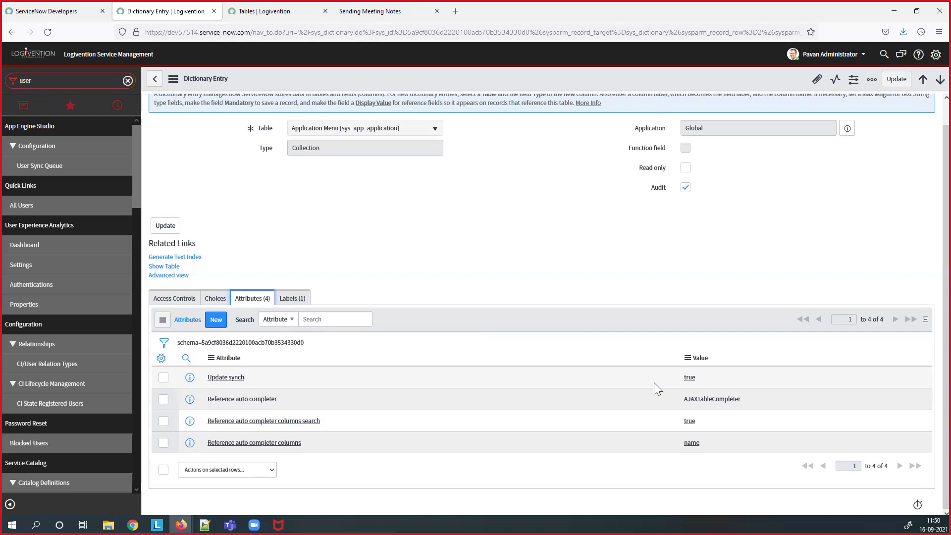
# - Open the full User list by entering sys_user.list in the navigator
pyautogui.click(82, 79)
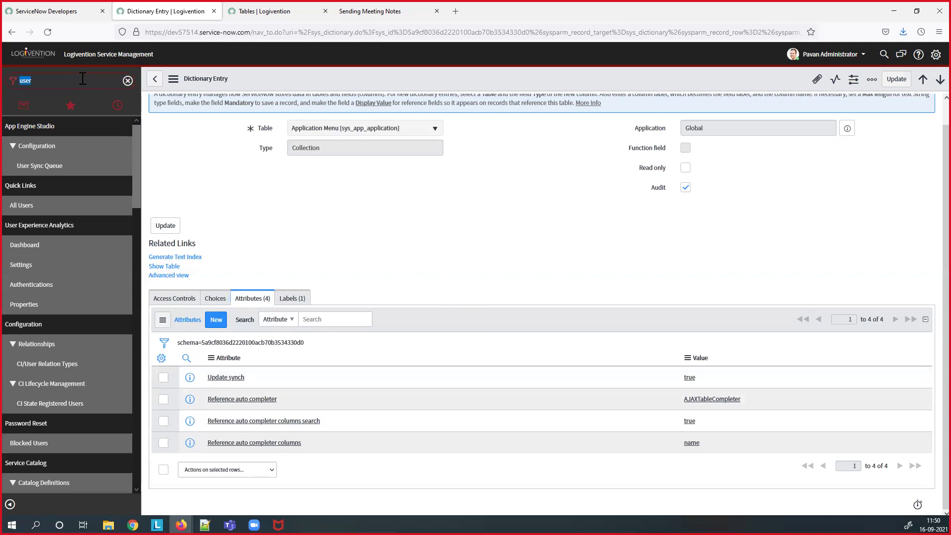
pyautogui.write('sys_')
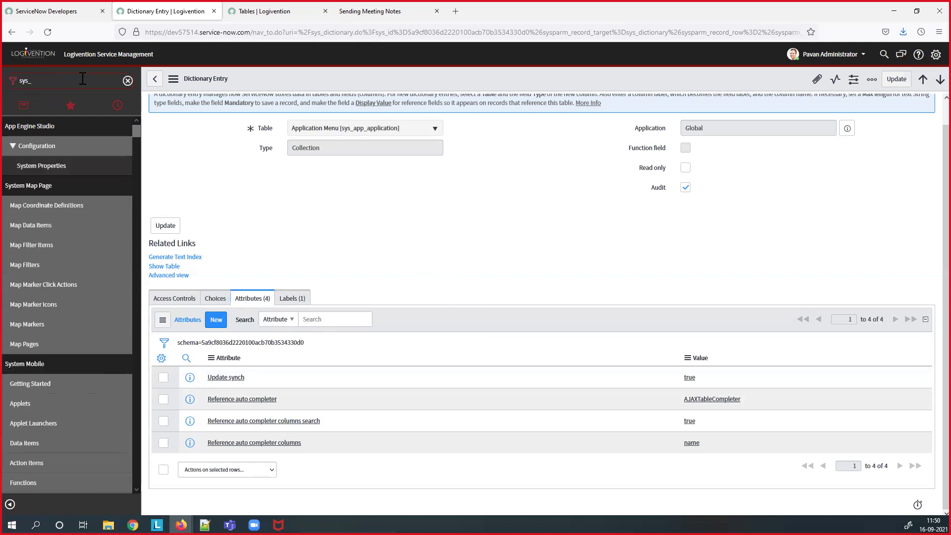
pyautogui.write('user.list')
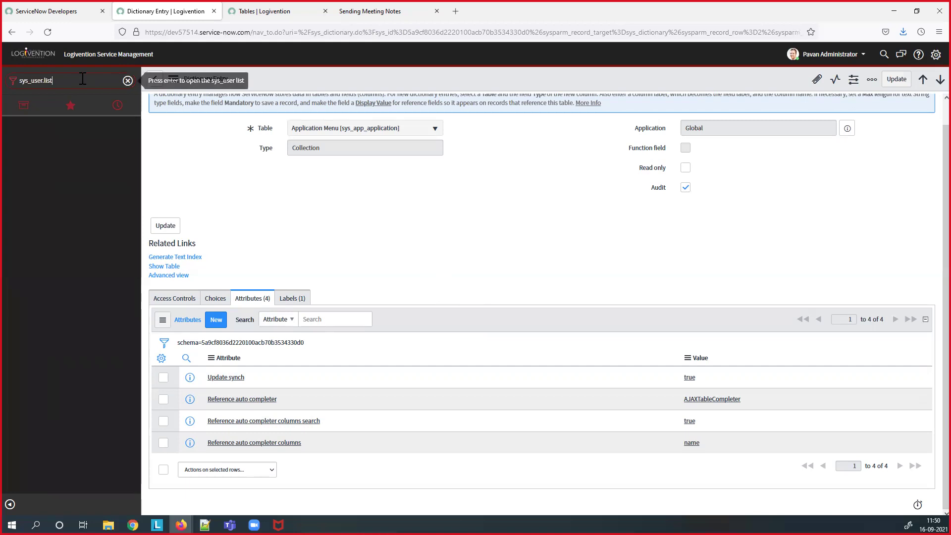
pyautogui.press('Return')
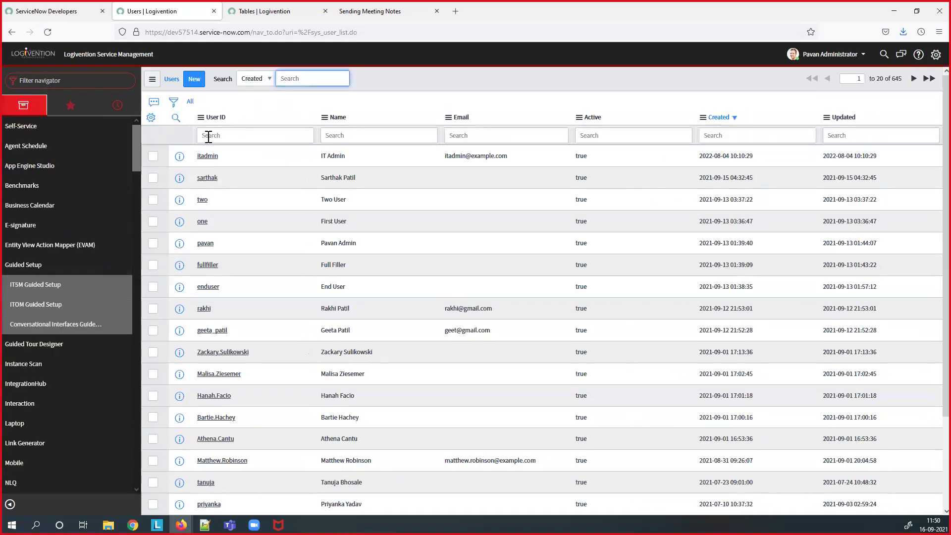
# - Open the User table dictionary sorted by column name and view the sys_user Collection entry's six attributes
pyautogui.rightClick(214, 123)
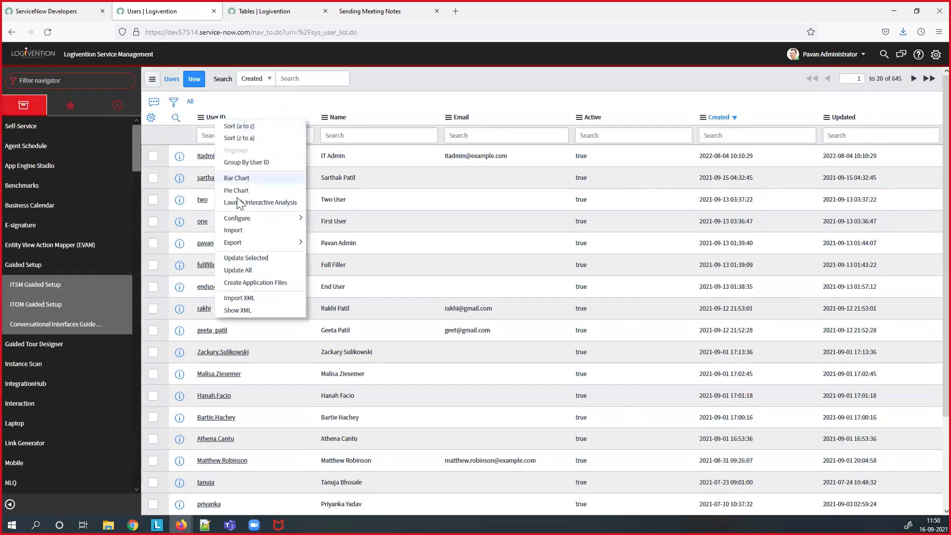
pyautogui.moveTo(240, 218)
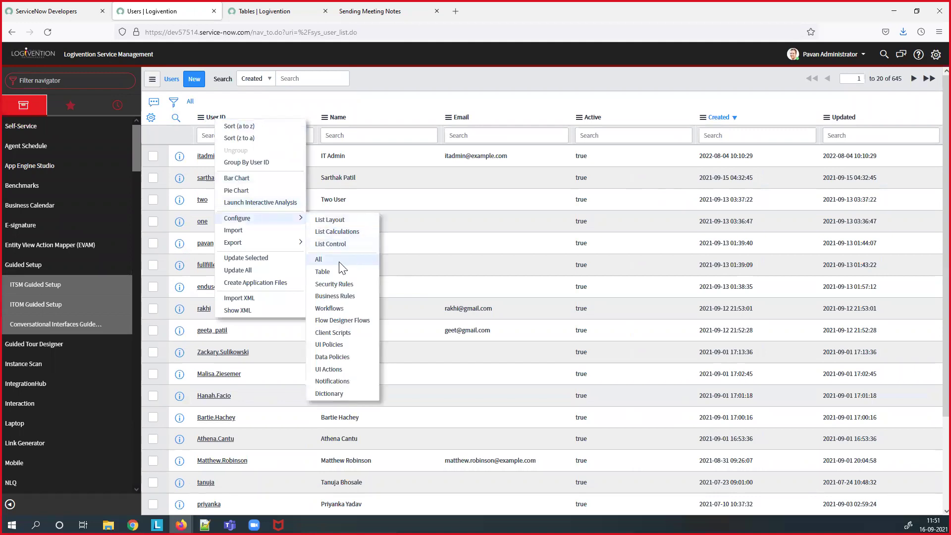
pyautogui.click(329, 393)
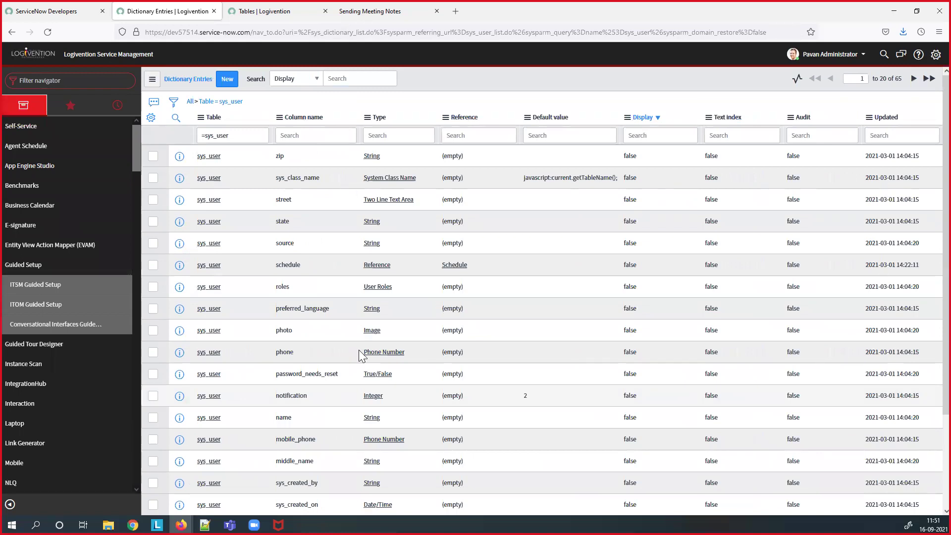
pyautogui.scroll(-2, 388, 330)
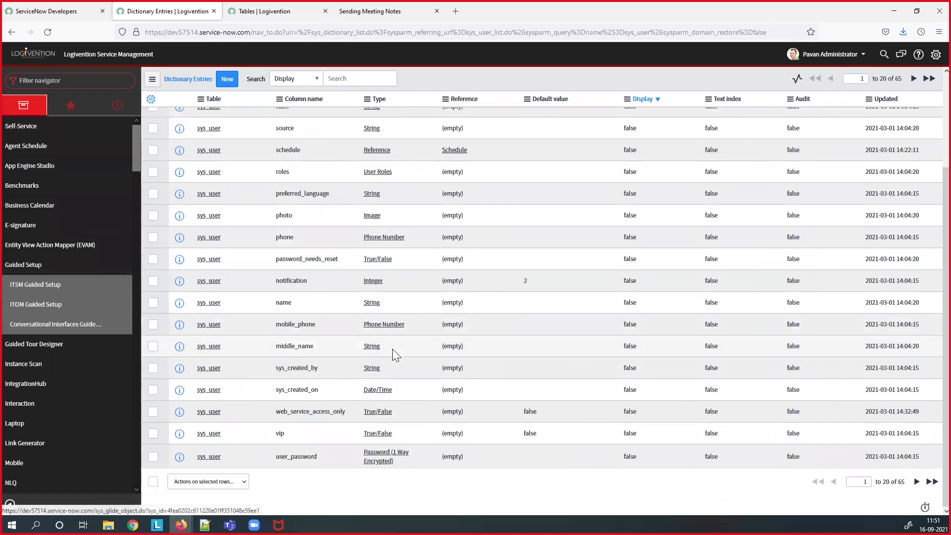
pyautogui.scroll(3, 392, 349)
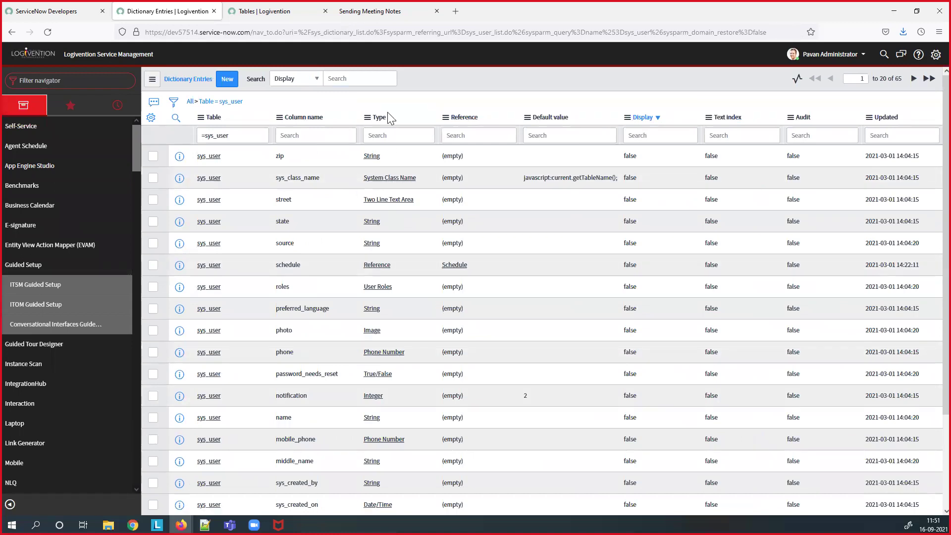
pyautogui.click(321, 119)
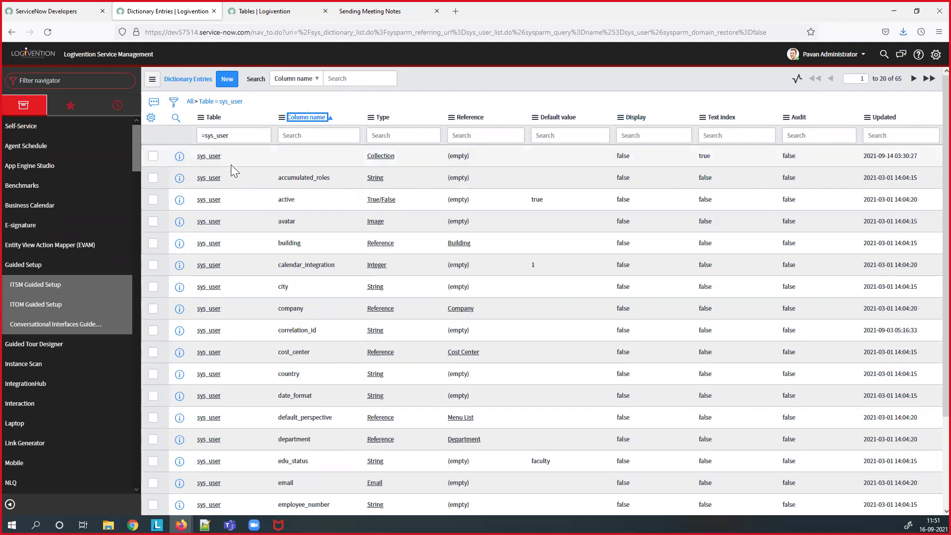
pyautogui.click(203, 157)
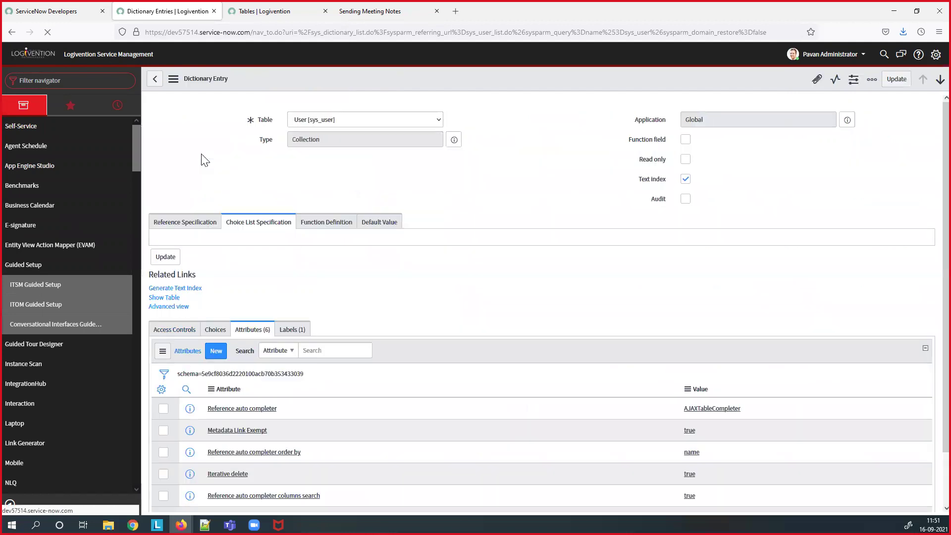
pyautogui.scroll(-3, 307, 323)
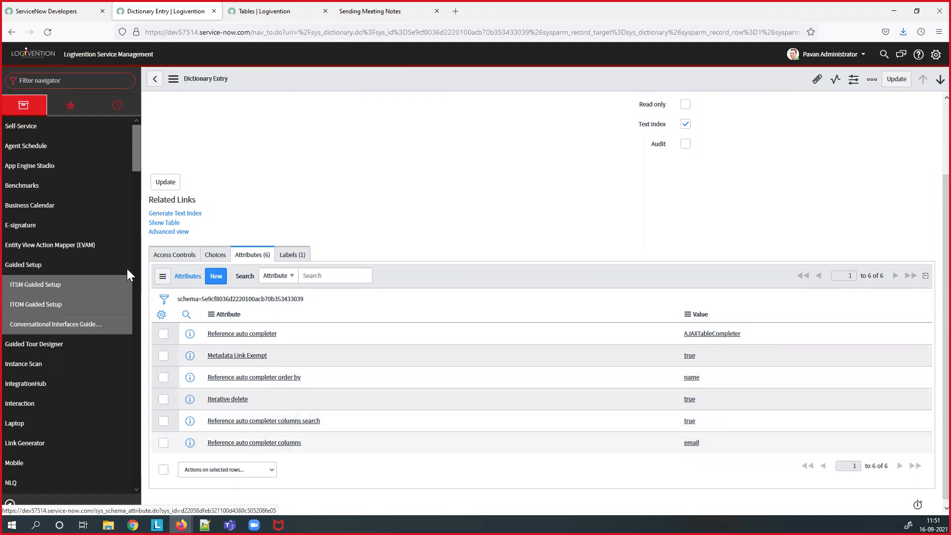
# - Open All roles, then the sys_user_role Collection dictionary entry with Update synch and Iterative delete true
pyautogui.click(73, 82)
pyautogui.write('quic')
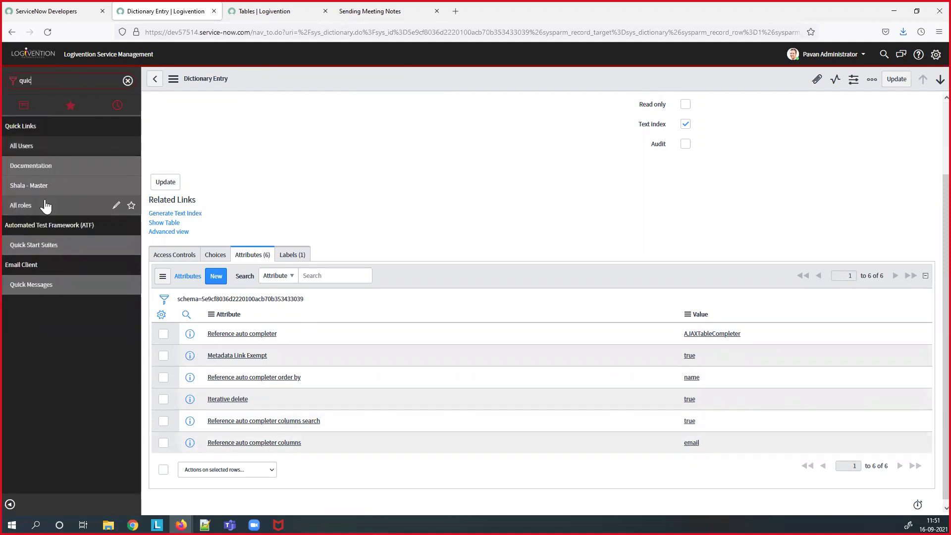
pyautogui.click(20, 206)
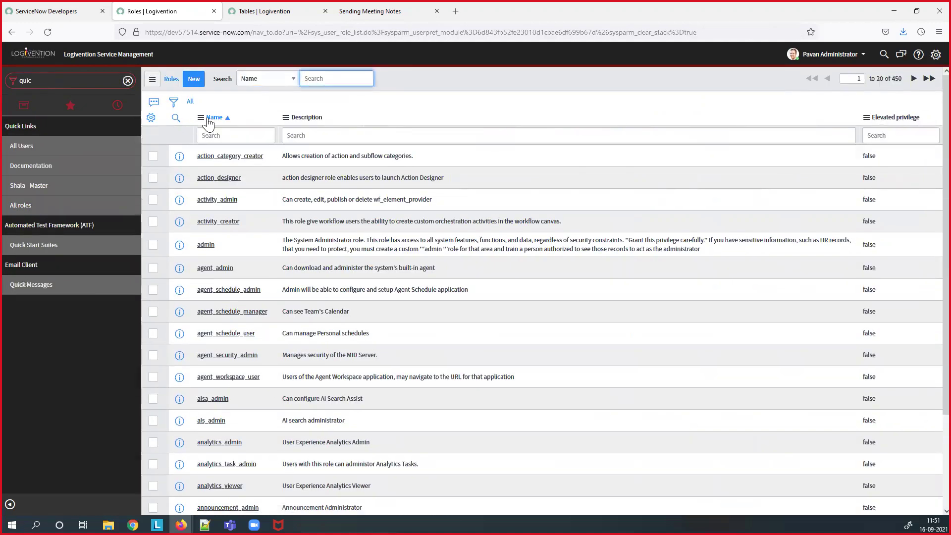
pyautogui.rightClick(209, 121)
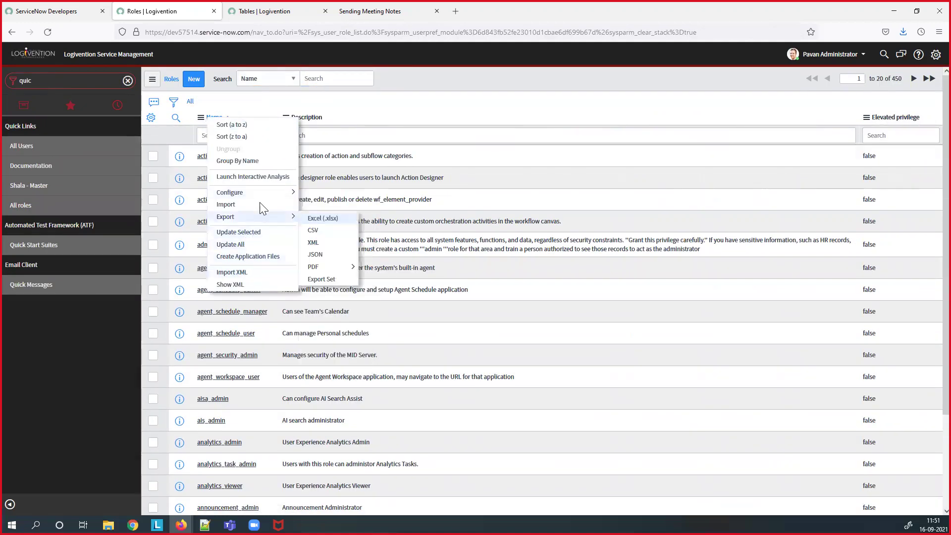
pyautogui.moveTo(263, 194)
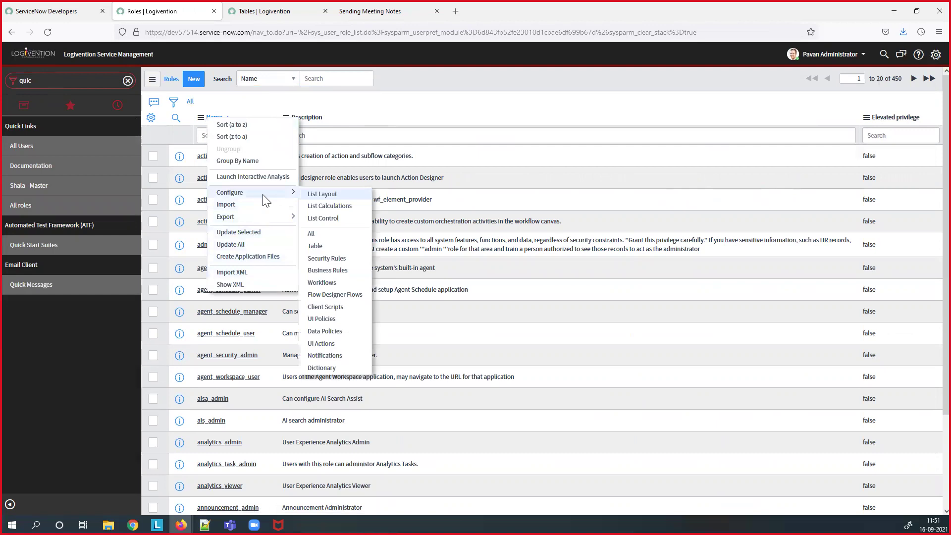
pyautogui.click(319, 368)
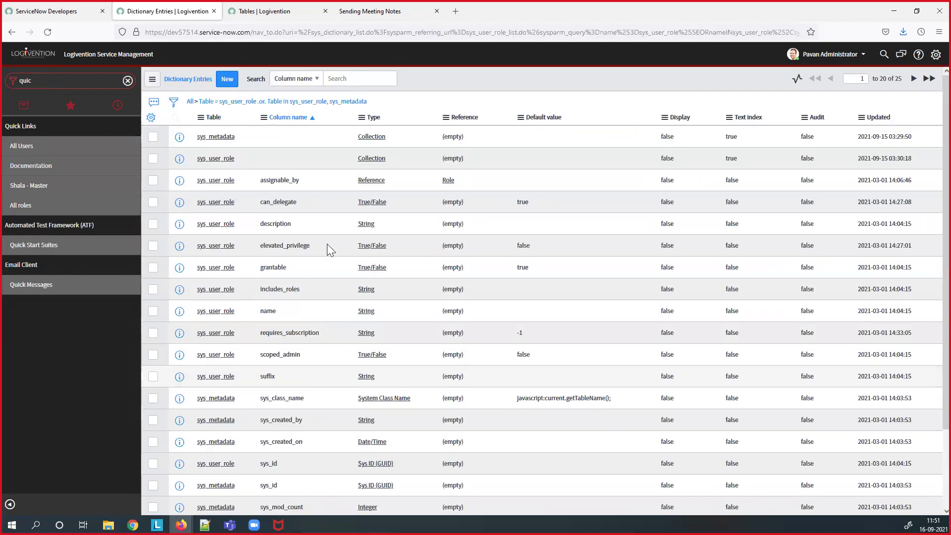
pyautogui.click(231, 164)
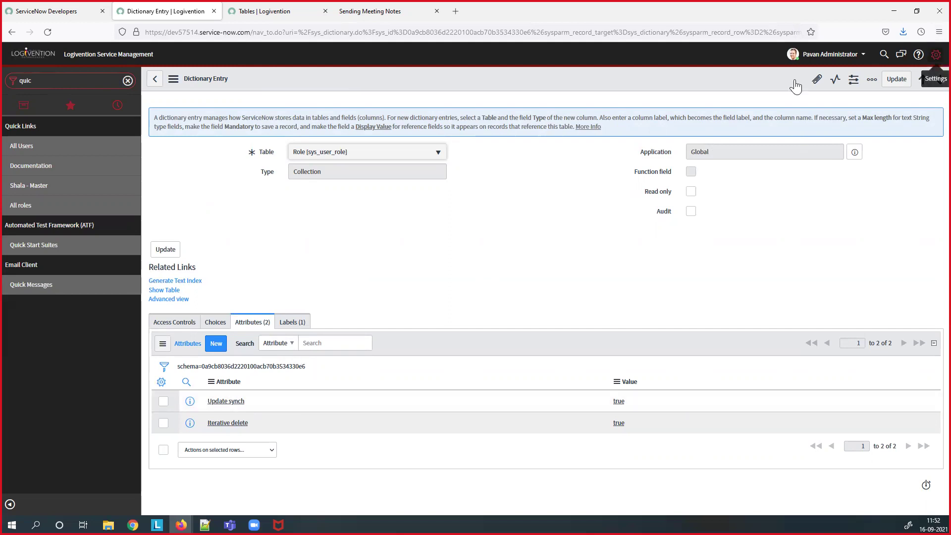
# - Replace the navigator filter with 'update s' to list the update set modules
pyautogui.doubleClick(59, 87)
pyautogui.press('BackSpace')
pyautogui.write('update s')
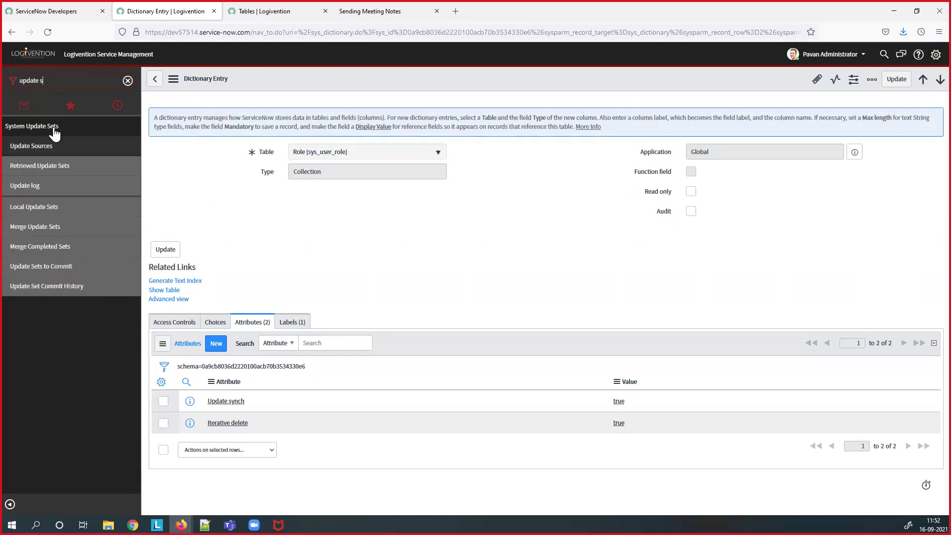
# - Create an In progress local update set named 'Update set Topic' plus the author's name, and make it current
pyautogui.click(39, 212)
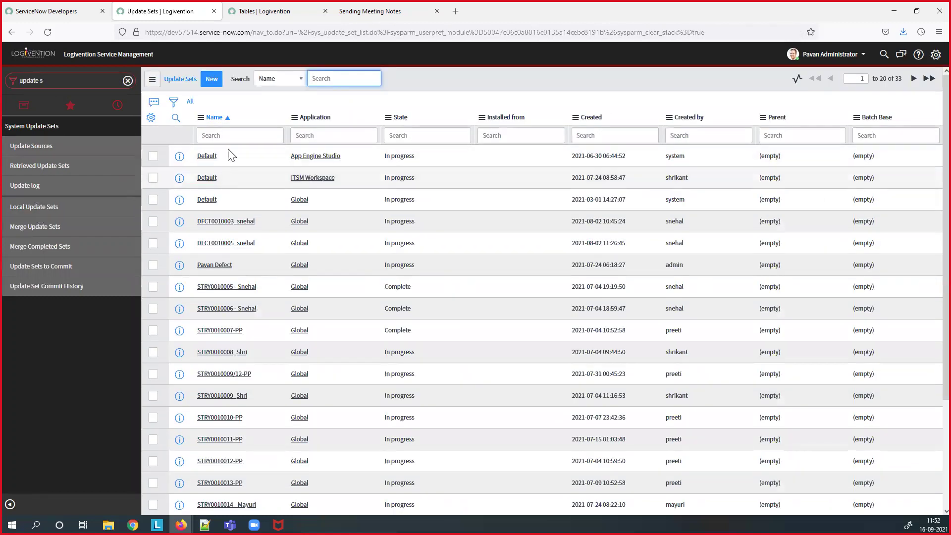
pyautogui.click(213, 83)
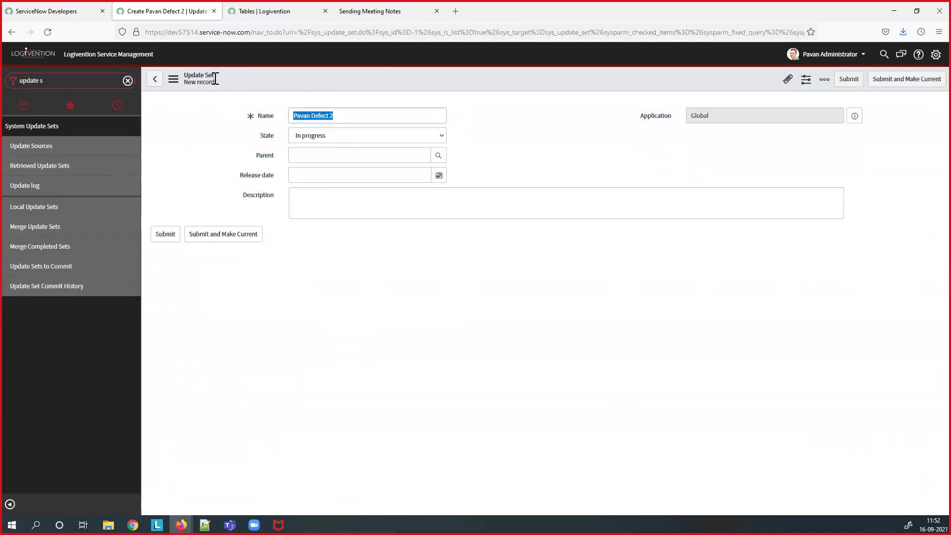
pyautogui.click(340, 113)
pyautogui.press('BackSpace')
pyautogui.press('BackSpace')
pyautogui.press('BackSpace')
pyautogui.press('BackSpace')
pyautogui.press('BackSpace')
pyautogui.press('BackSpace')
pyautogui.press('BackSpace')
pyautogui.press('BackSpace')
pyautogui.press('BackSpace')
pyautogui.press('BackSpace')
pyautogui.press('BackSpace')
pyautogui.press('BackSpace')
pyautogui.press('BackSpace')
pyautogui.press('BackSpace')
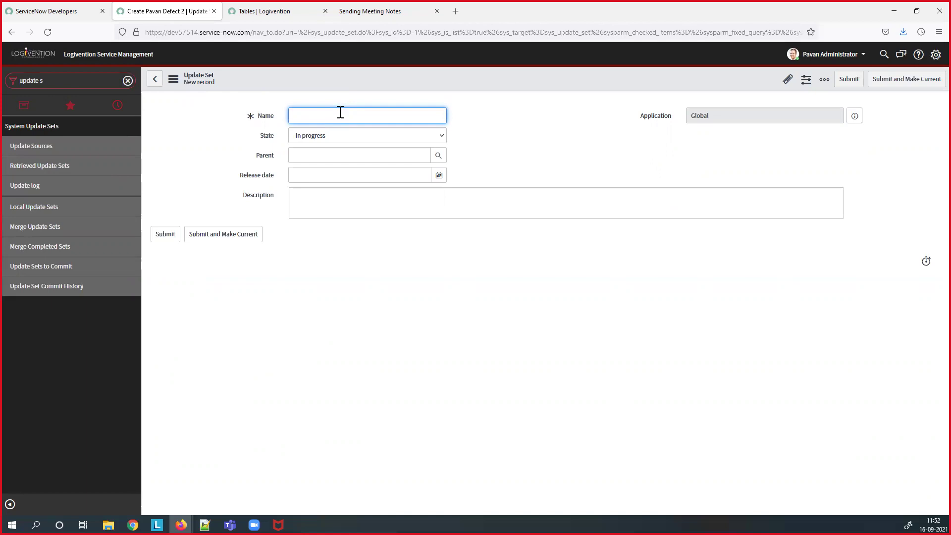
pyautogui.write('Update set Topic -_Pavan')
pyautogui.click(352, 138)
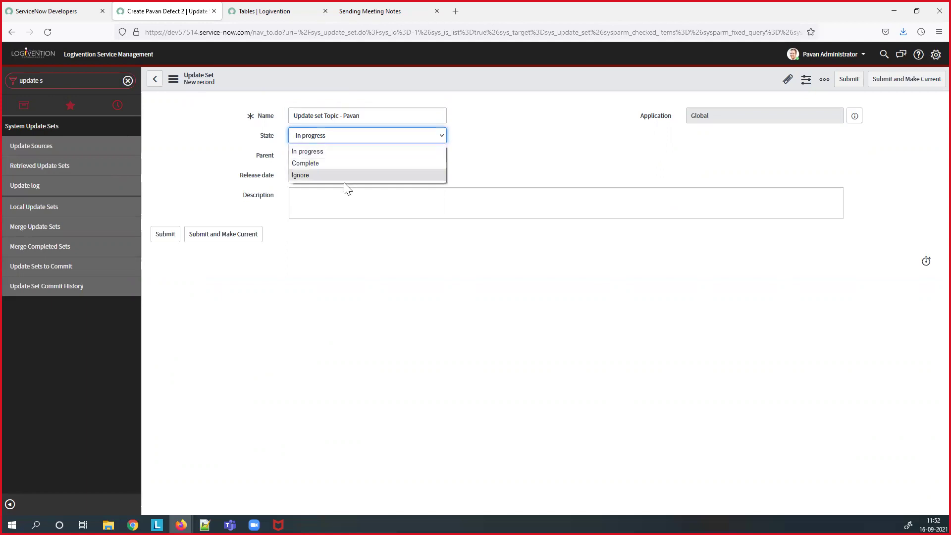
pyautogui.click(364, 158)
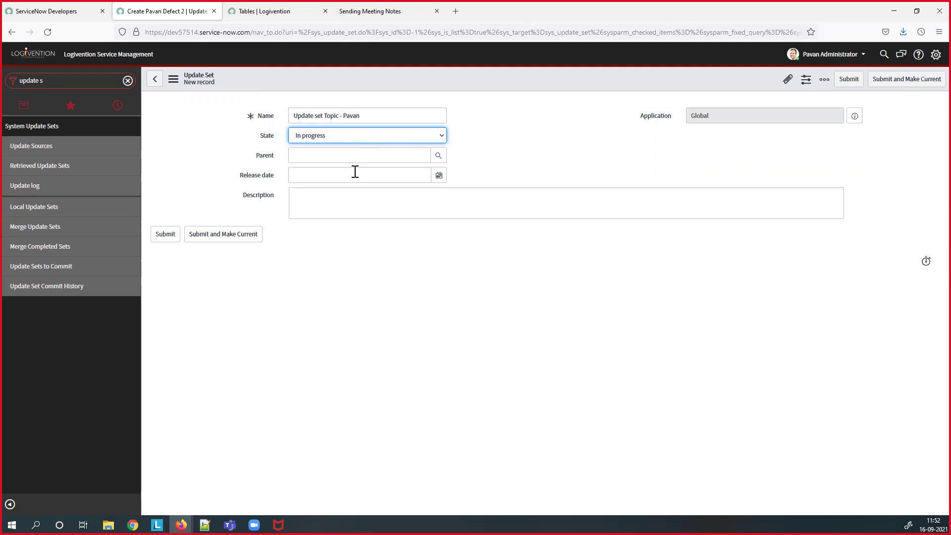
pyautogui.click(364, 204)
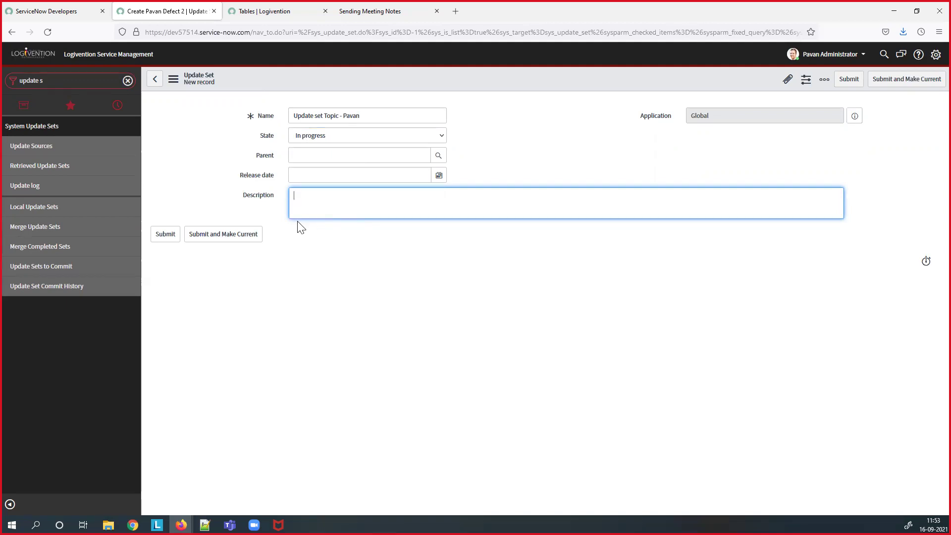
pyautogui.click(235, 241)
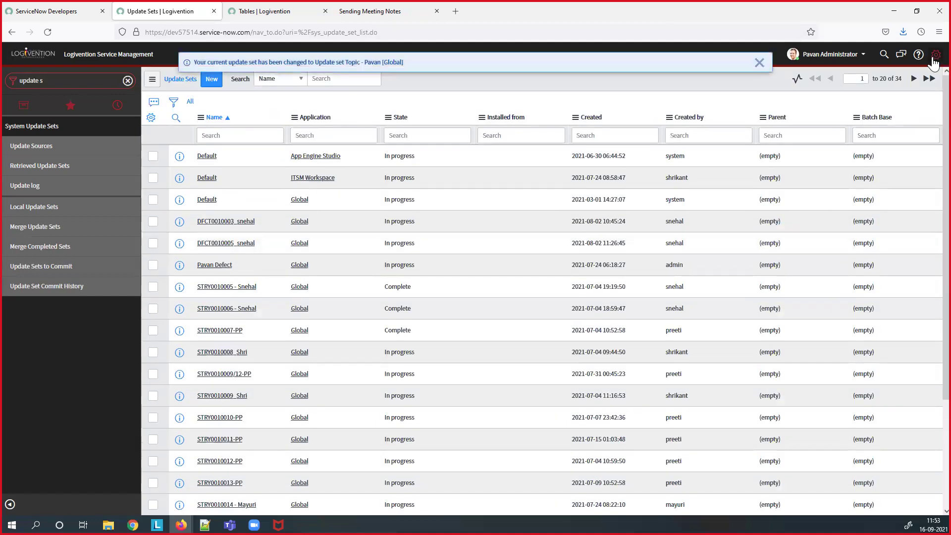
pyautogui.click(929, 59)
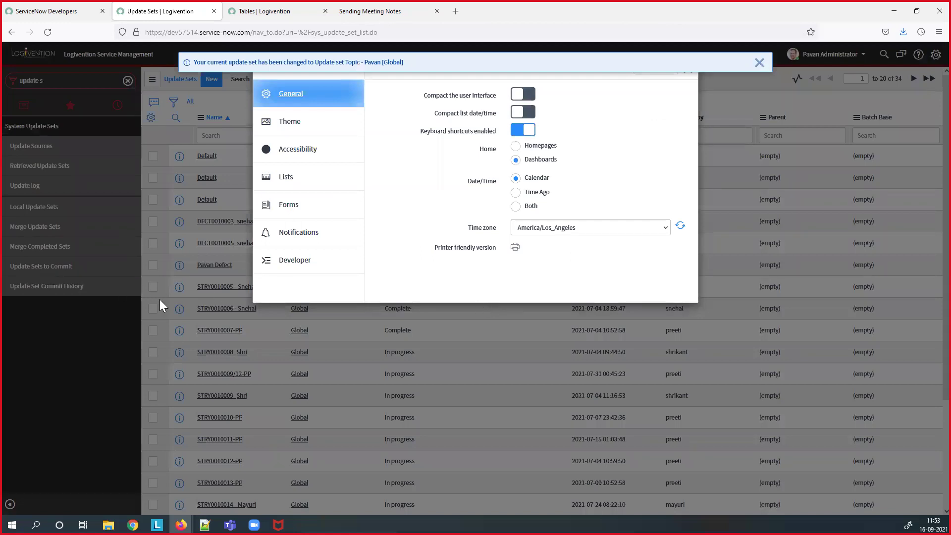
pyautogui.click(306, 271)
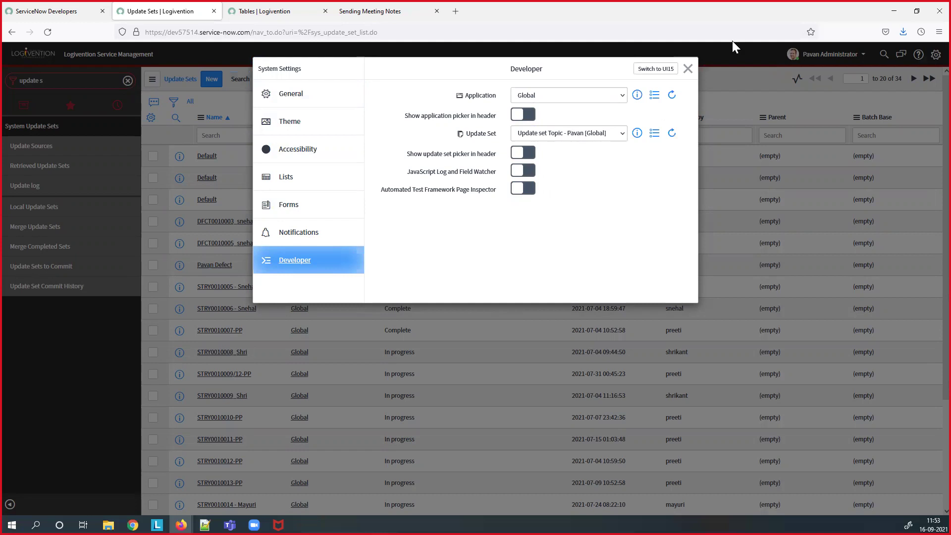
pyautogui.click(686, 69)
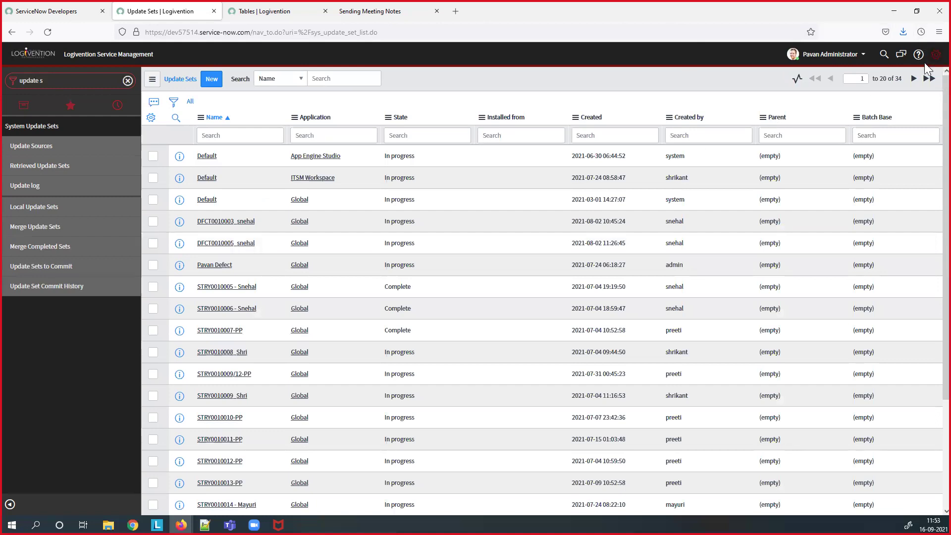
pyautogui.click(934, 54)
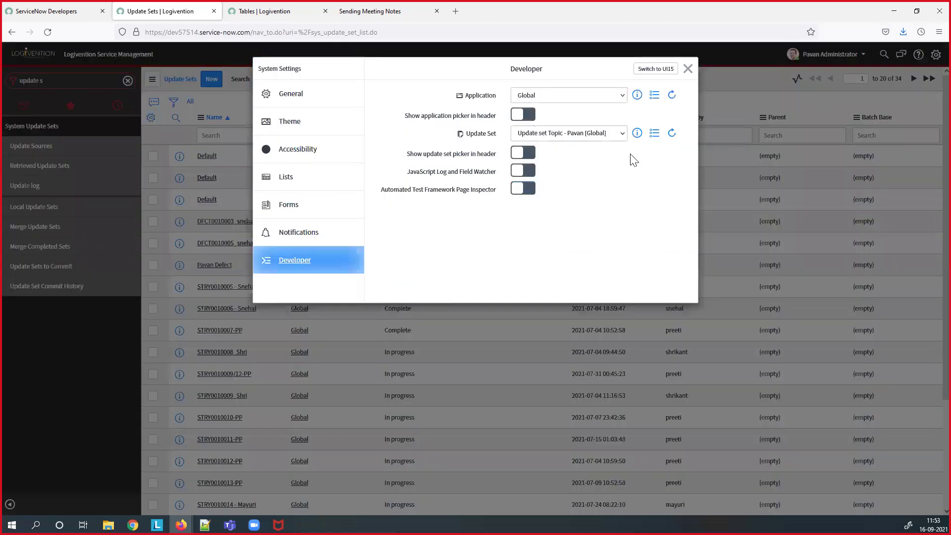
pyautogui.click(587, 136)
pyautogui.scroll(5, 594, 233)
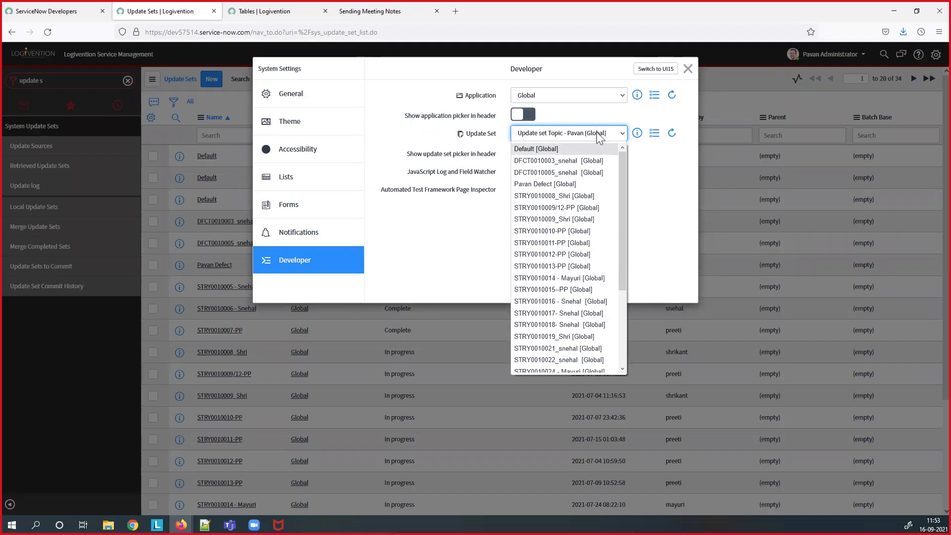
pyautogui.click(686, 71)
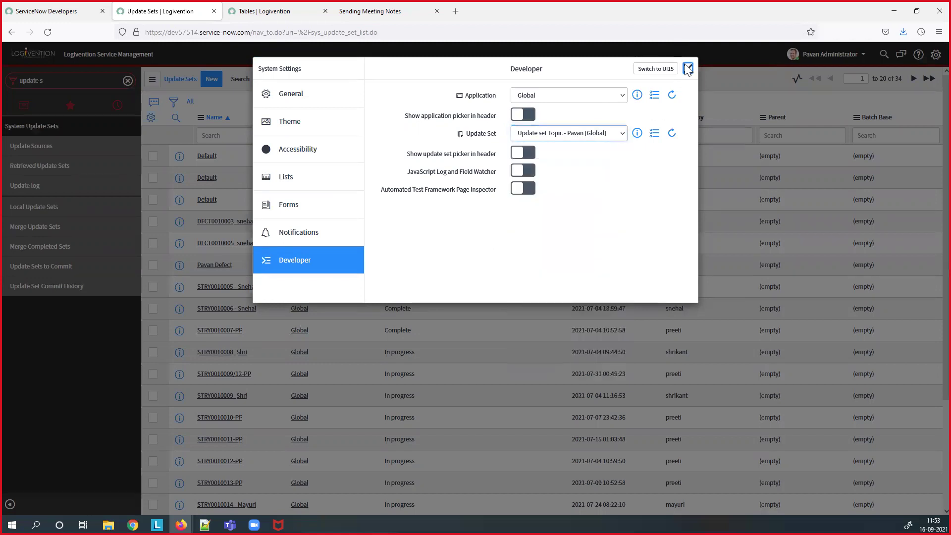
pyautogui.click(686, 71)
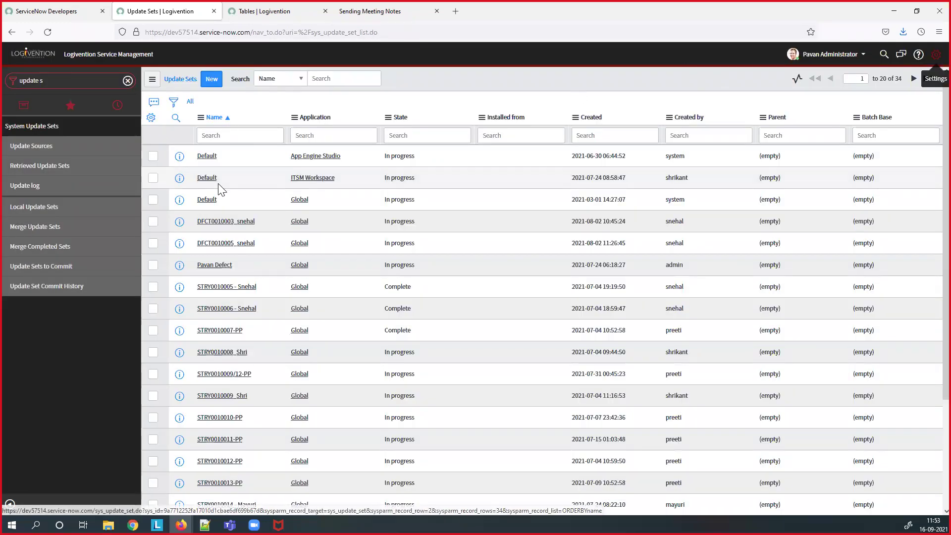
pyautogui.click(85, 84)
# - Create the role 'Test Update set' with Requires Subscription set to No, then check the current update set
pyautogui.write('role')
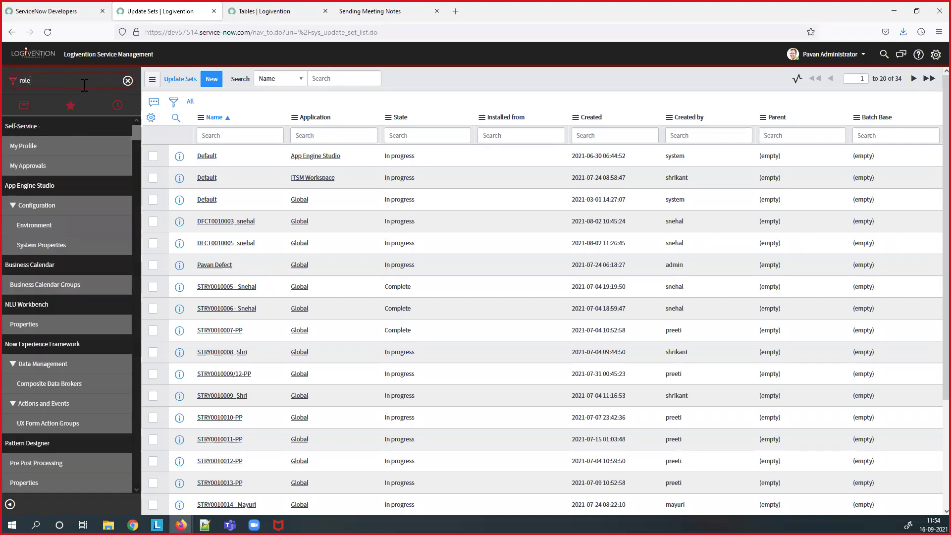
pyautogui.scroll(-3, 71, 217)
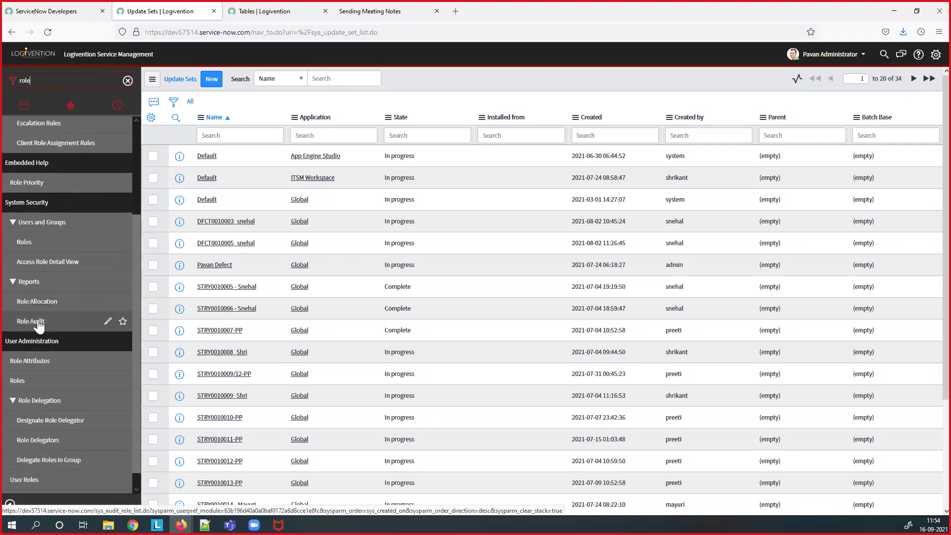
pyautogui.click(32, 244)
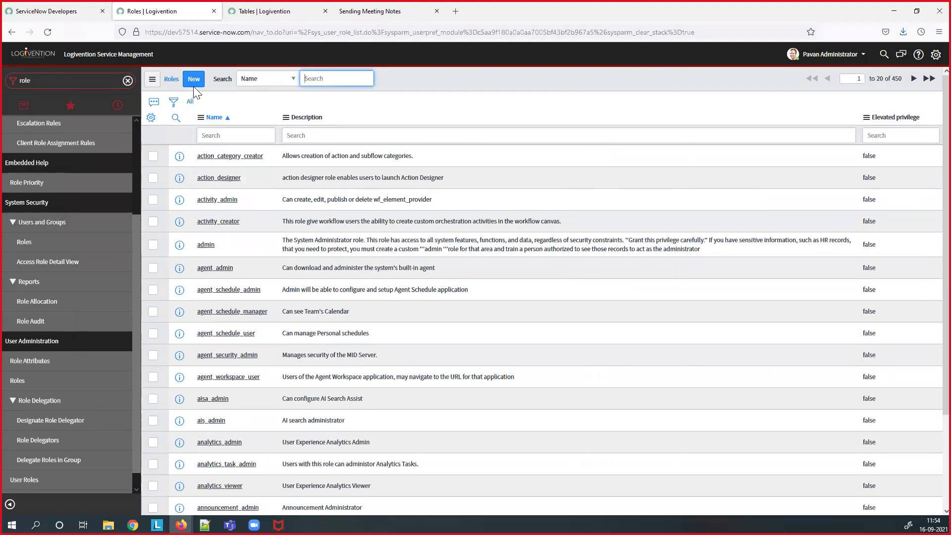
pyautogui.click(194, 80)
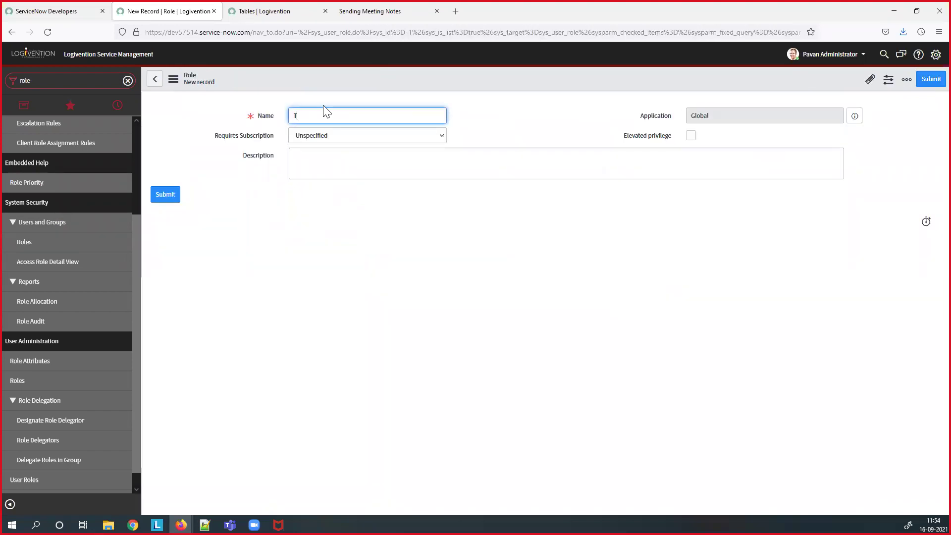
pyautogui.write('Test Update set')
pyautogui.click(342, 139)
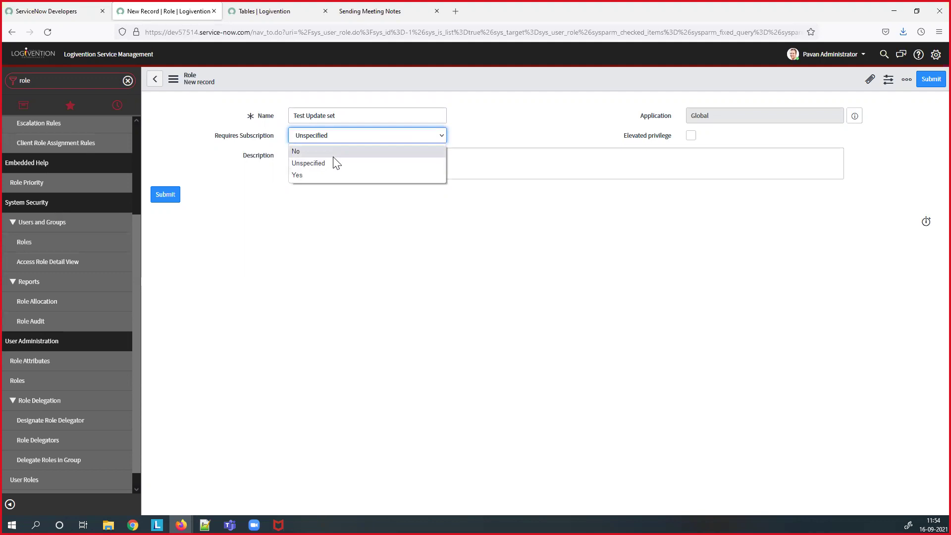
pyautogui.click(333, 154)
pyautogui.click(165, 199)
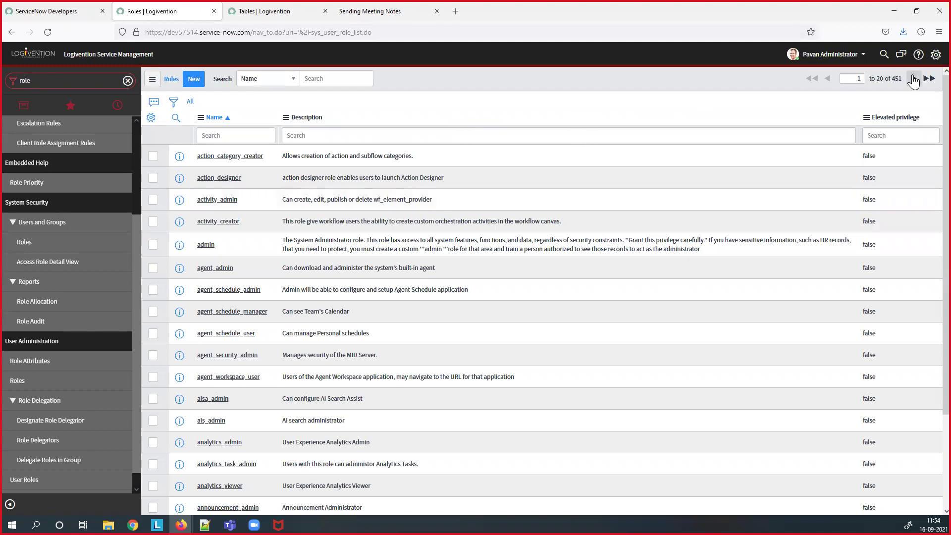
pyautogui.click(933, 58)
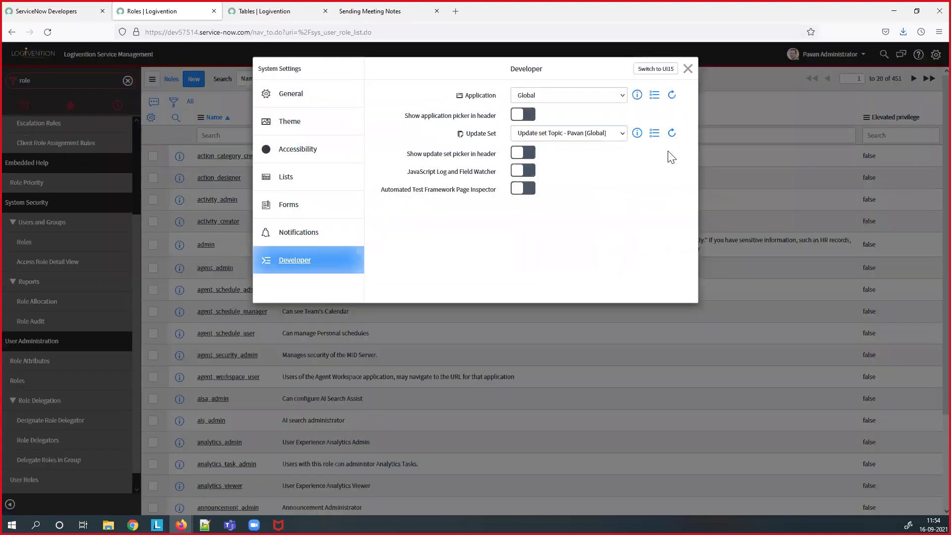
# - Open the current topic update set and inspect the XML of its captured Test Update set role update
pyautogui.click(637, 133)
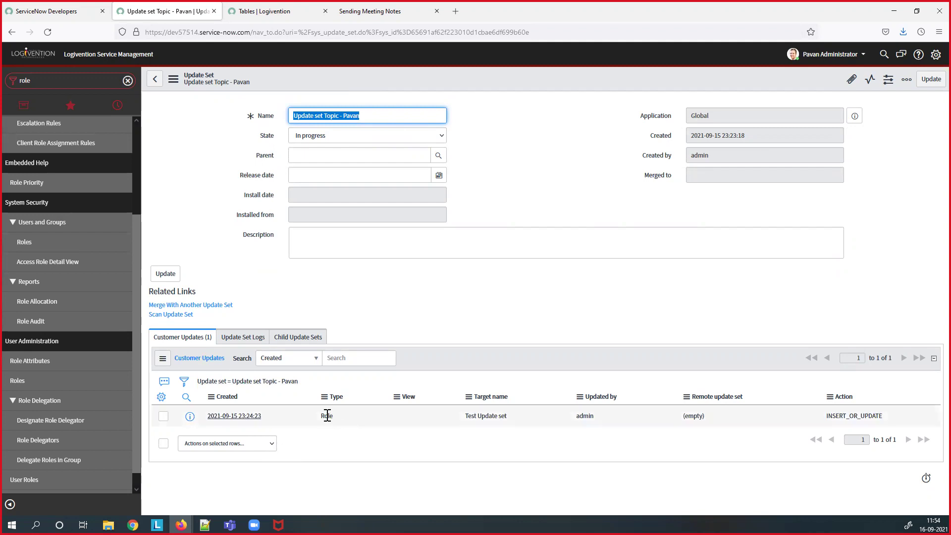
pyautogui.middleClick(254, 416)
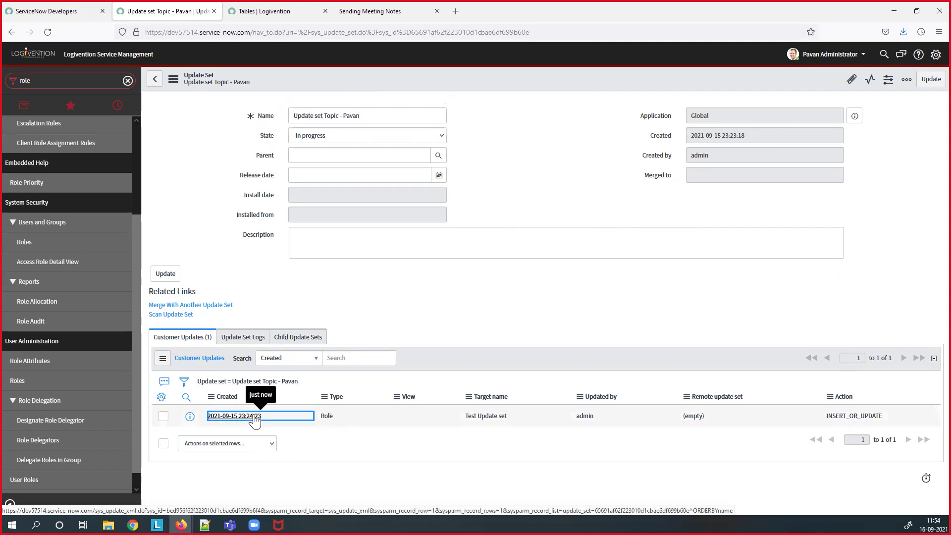
pyautogui.click(275, 12)
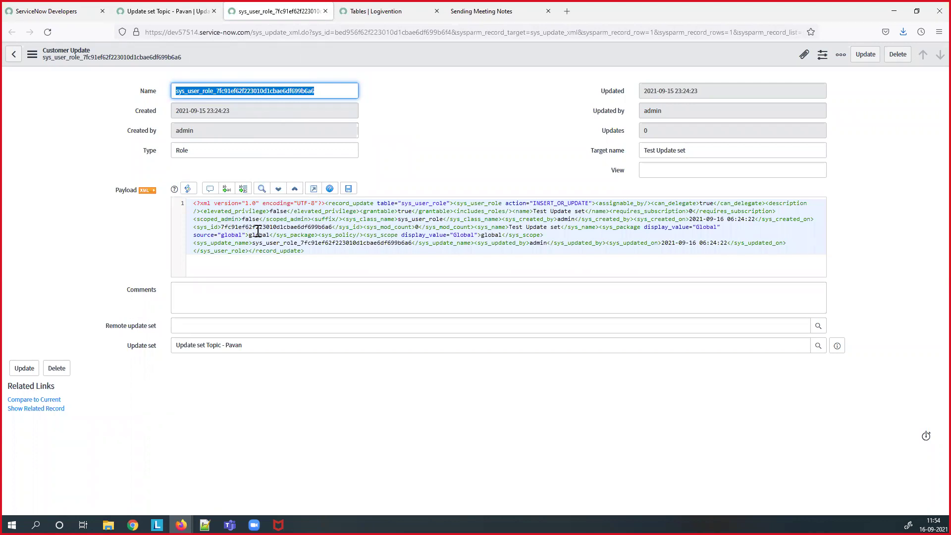
pyautogui.click(326, 11)
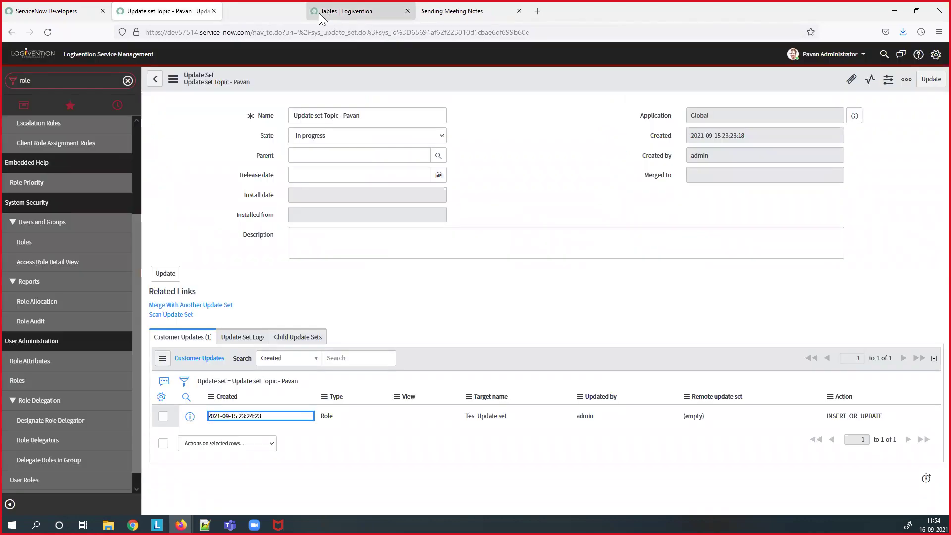
pyautogui.click(54, 86)
# - Save a new test user, decline the browser's password prompt, and filter the navigator for 'update s'
pyautogui.write('user')
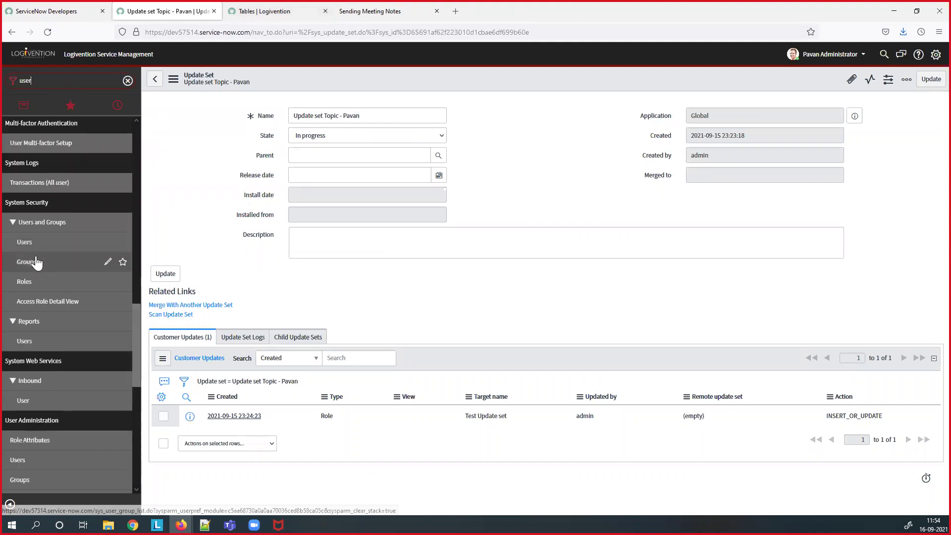
pyautogui.click(37, 250)
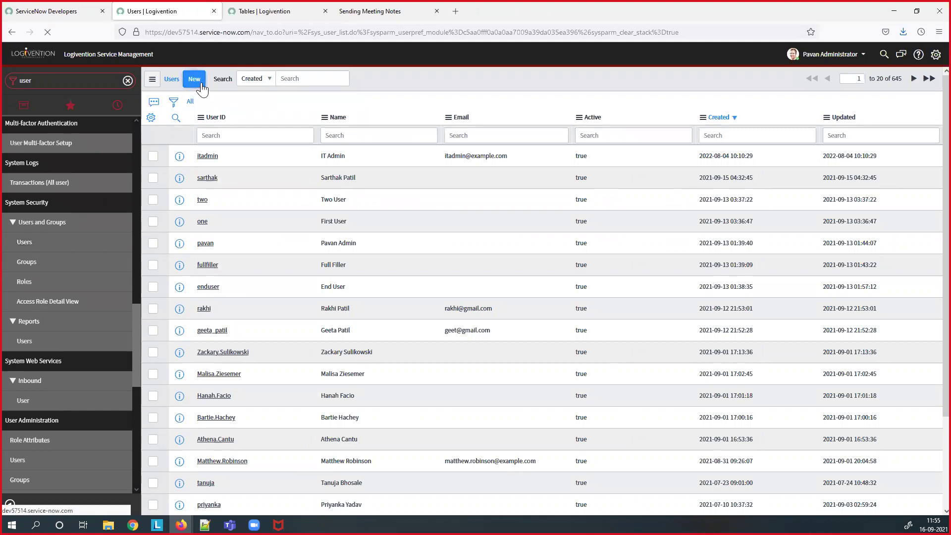
pyautogui.click(194, 79)
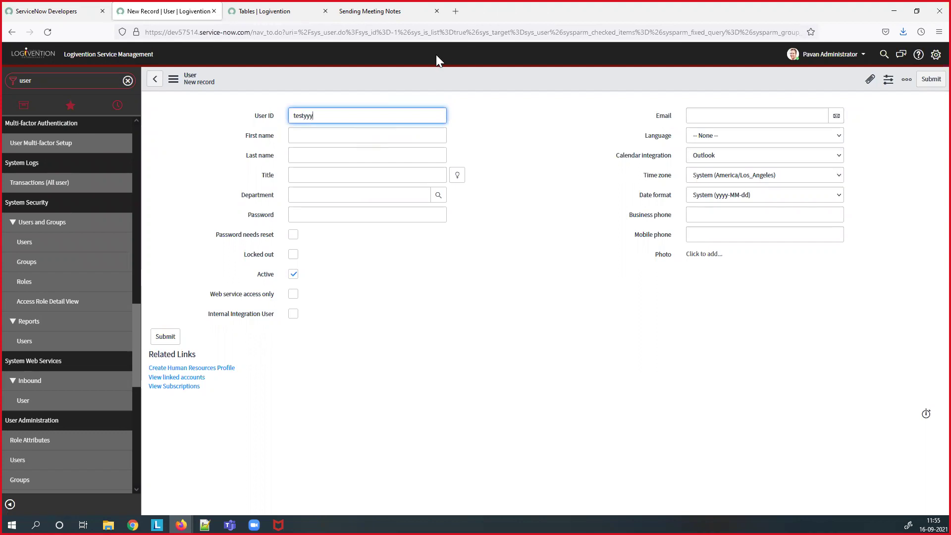
pyautogui.rightClick(423, 69)
pyautogui.click(434, 72)
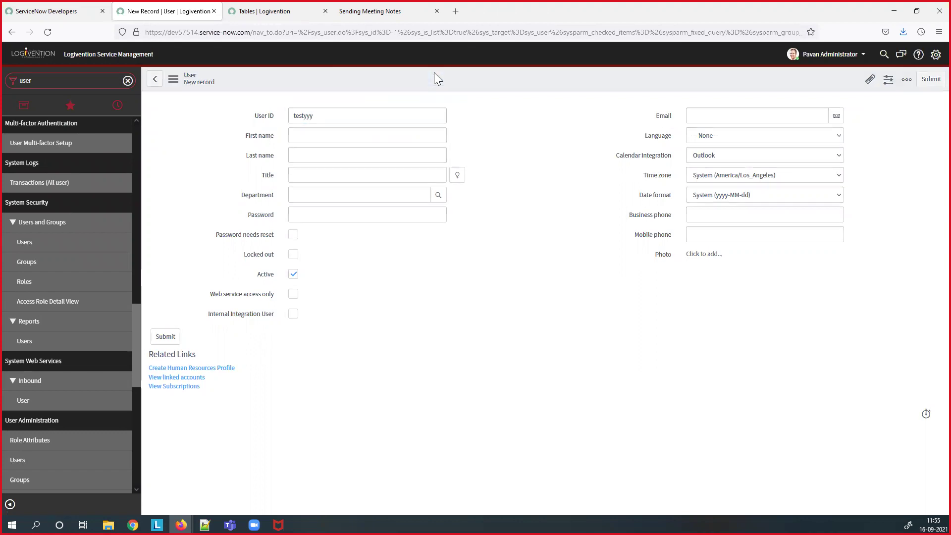
pyautogui.click(284, 159)
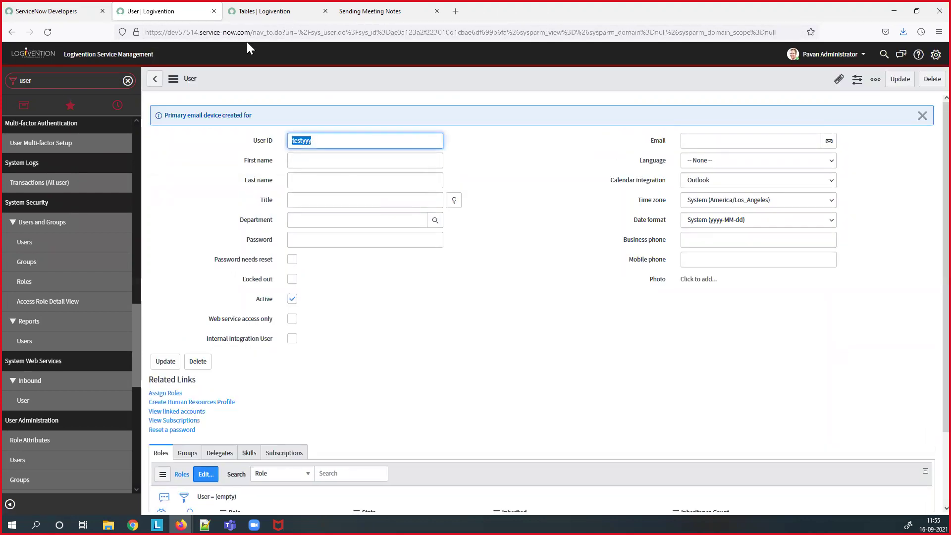
pyautogui.click(98, 79)
pyautogui.write('u')
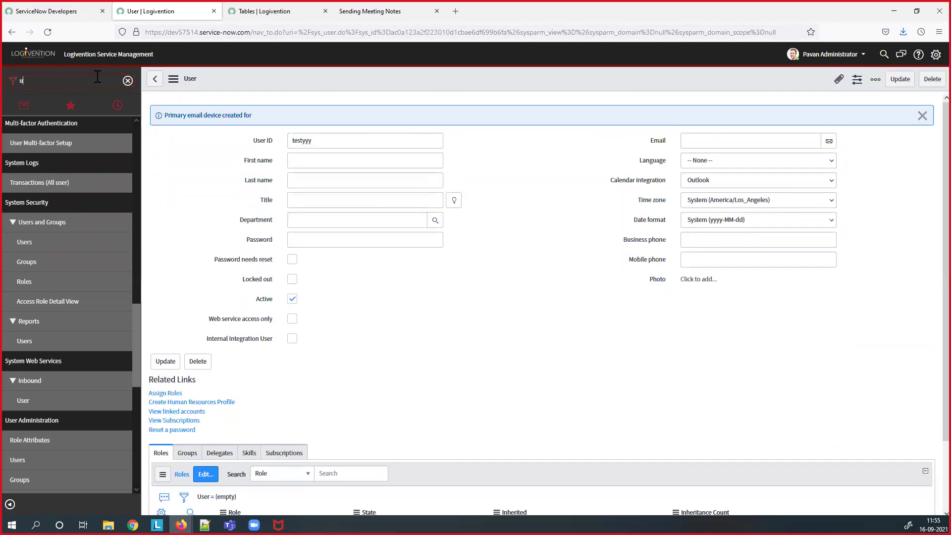
pyautogui.write('pdate s')
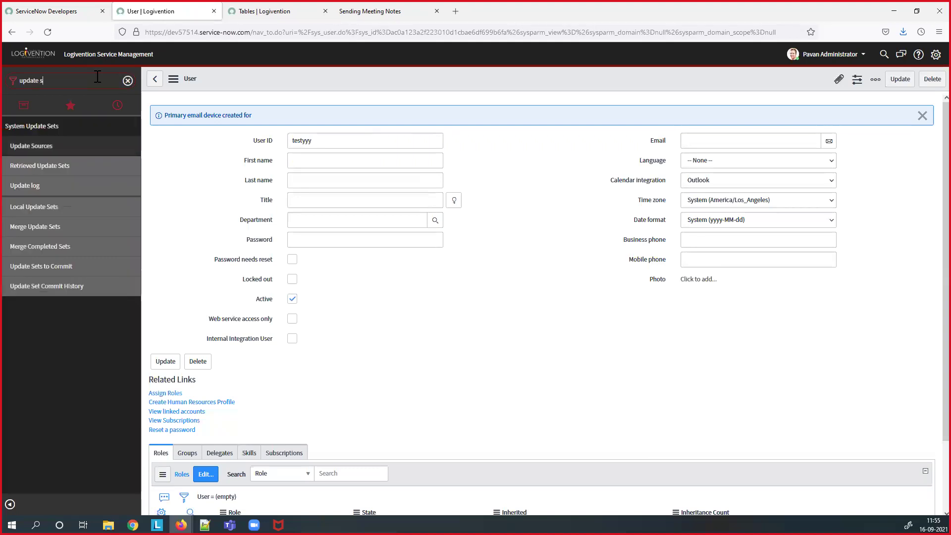
# - Reopen the topic update set from Local Update Sets sorted by Created, newest first
pyautogui.click(47, 213)
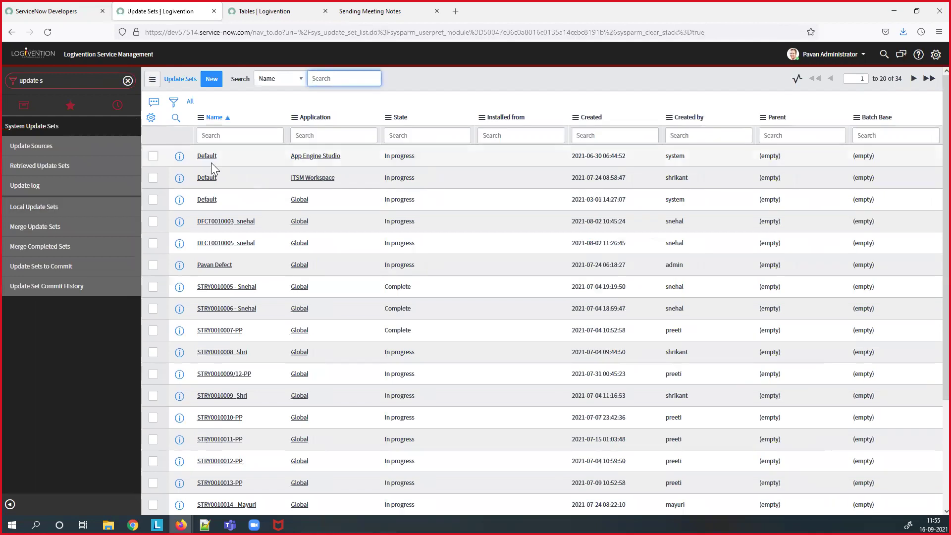
pyautogui.click(594, 119)
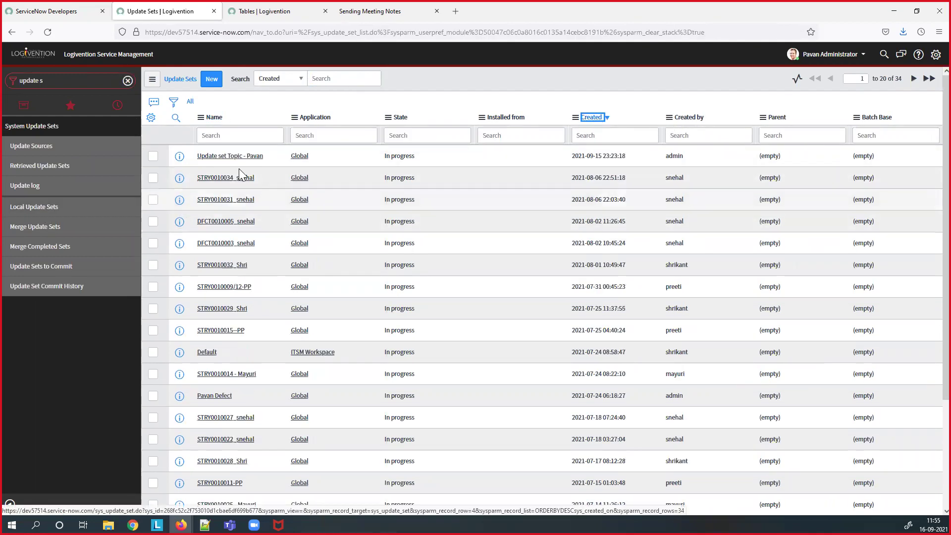
pyautogui.click(247, 156)
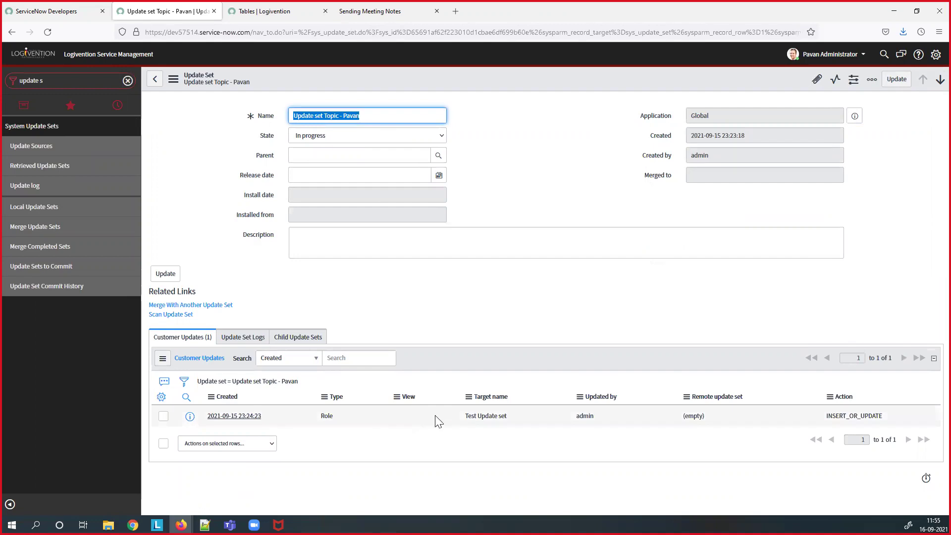
pyautogui.click(82, 82)
# - Remove the Security ITIL required role from the Quick Links application menu and save it
pyautogui.press('BackSpace')
pyautogui.write('quick')
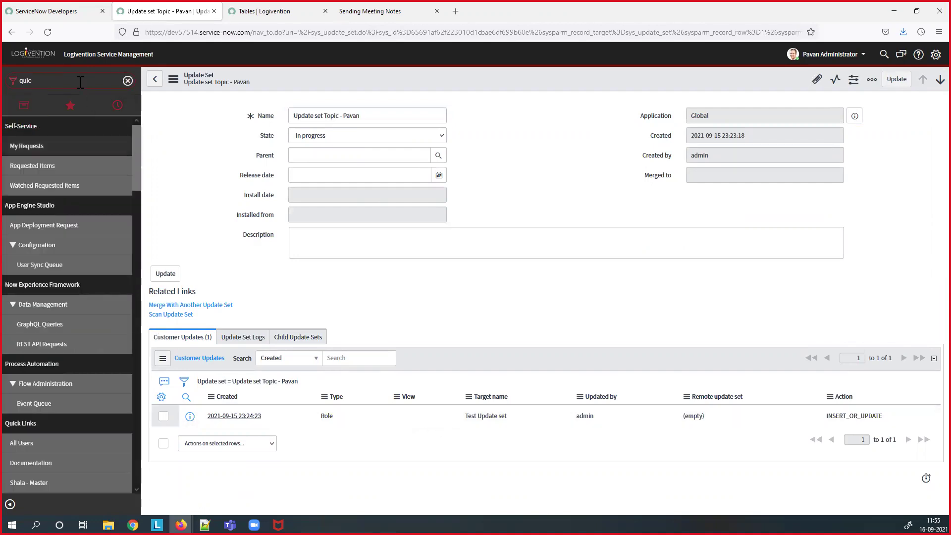
pyautogui.click(117, 127)
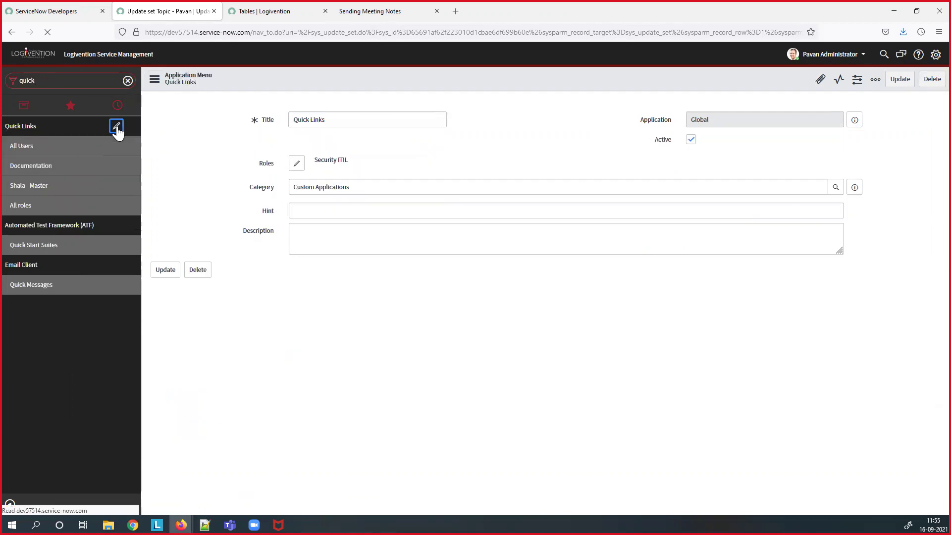
pyautogui.click(295, 210)
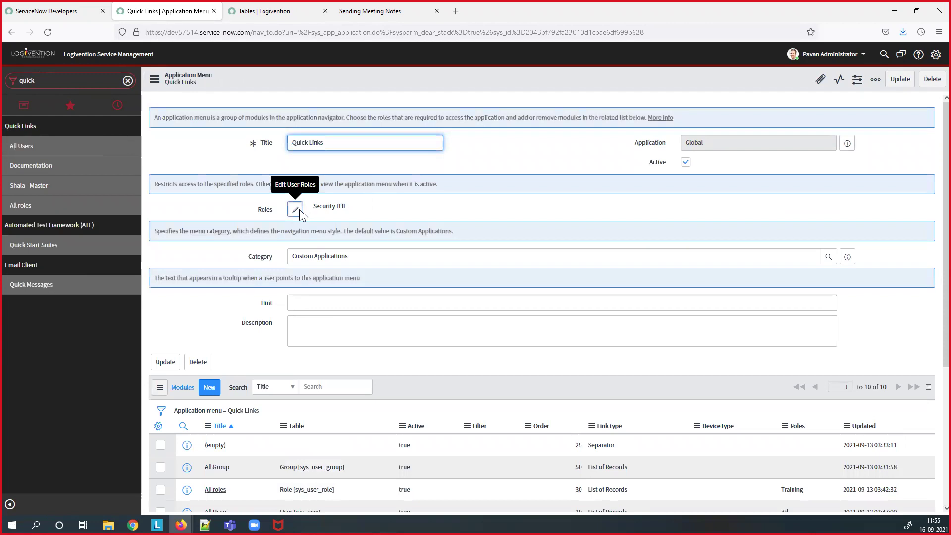
pyautogui.doubleClick(587, 134)
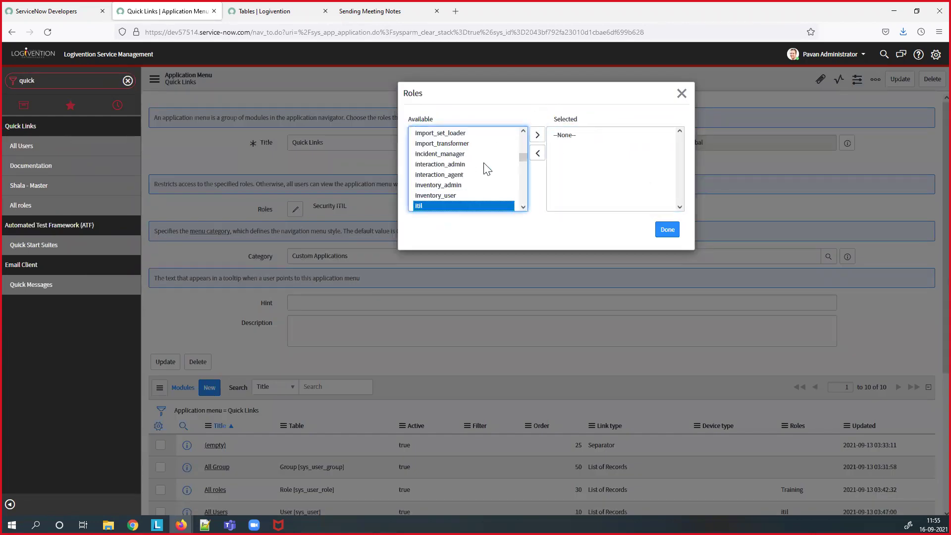
pyautogui.click(666, 231)
pyautogui.rightClick(545, 72)
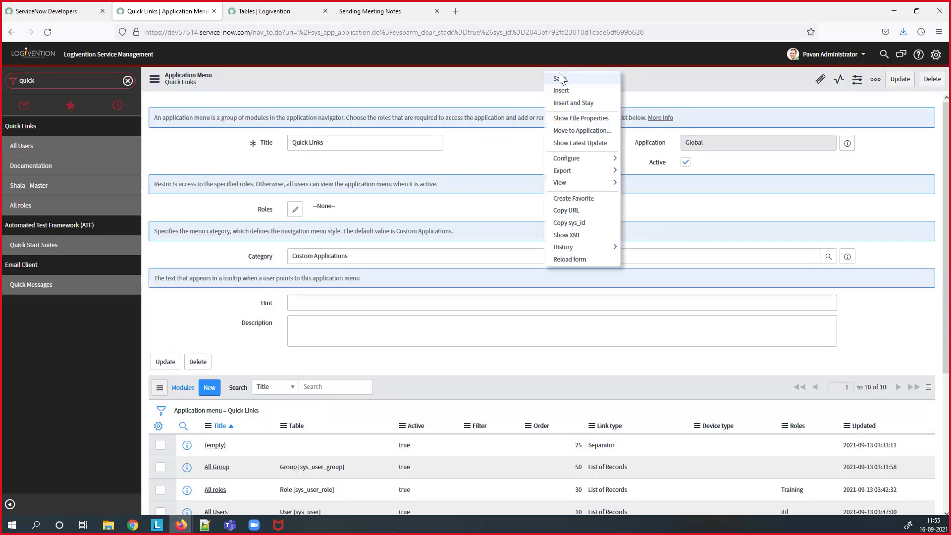
pyautogui.click(560, 79)
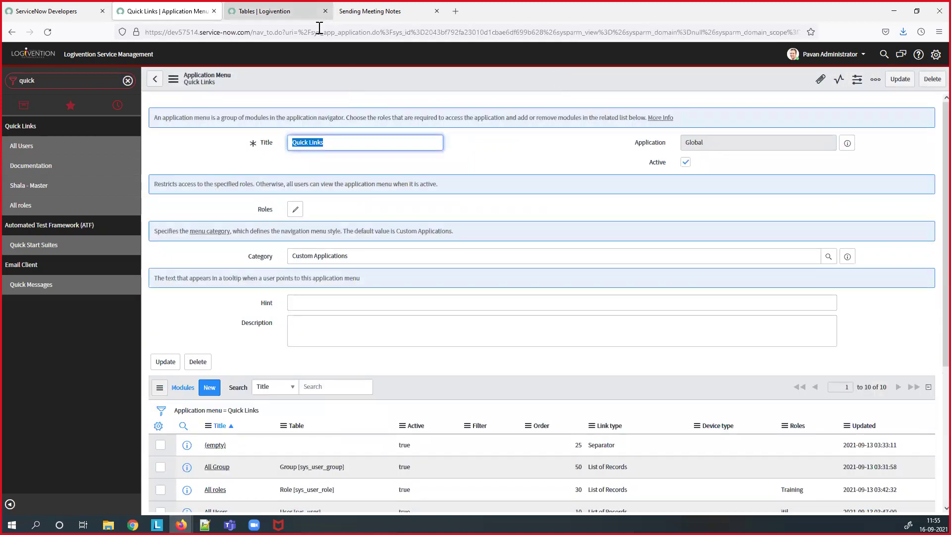
# - Open the sys_app_application collection dictionary entry and view the current update set in Developer settings
pyautogui.rightClick(321, 77)
pyautogui.moveTo(365, 167)
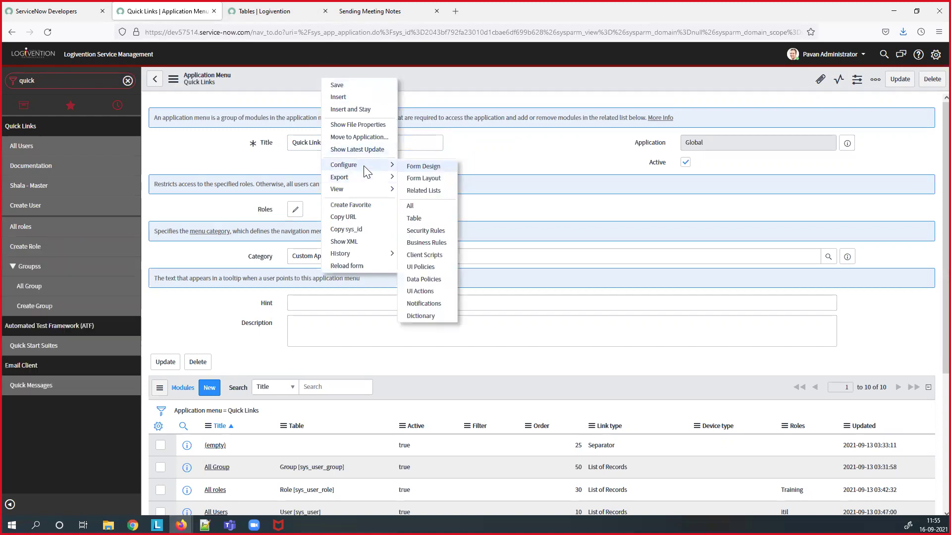
pyautogui.click(416, 316)
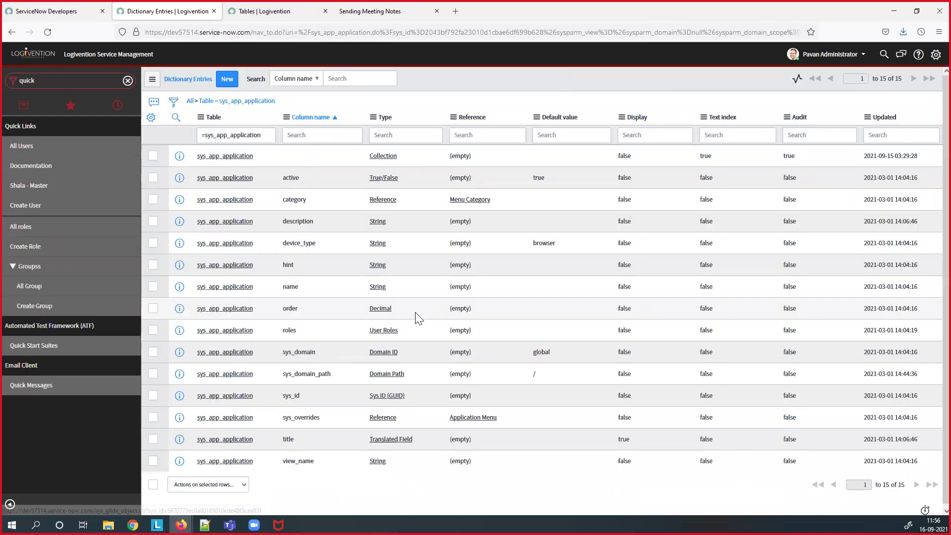
pyautogui.click(248, 159)
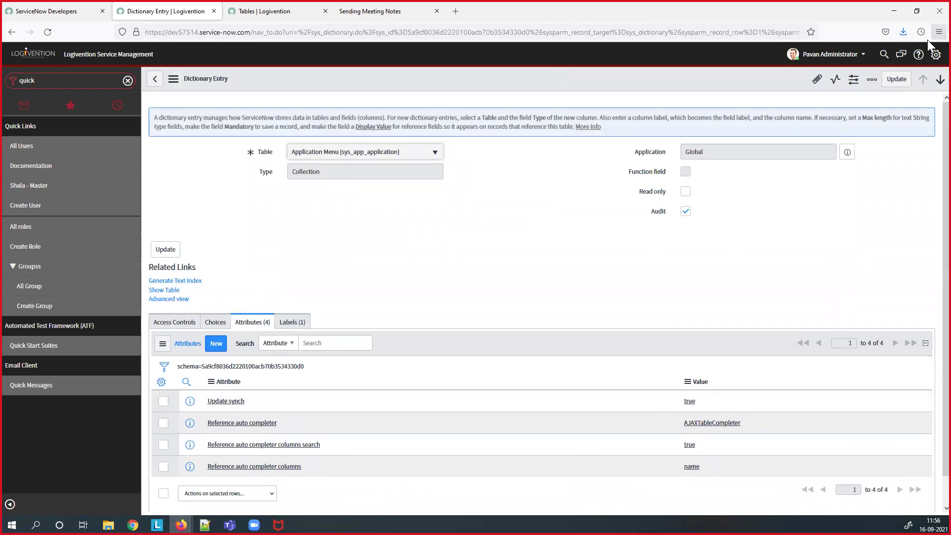
pyautogui.click(935, 55)
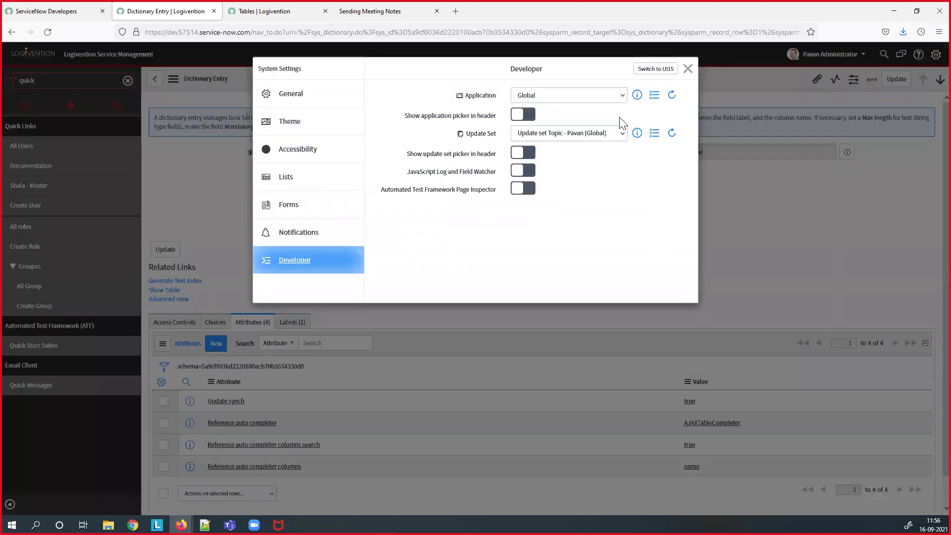
# - Open the current topic update set record showing its two customer updates, and clear the navigator filter
pyautogui.click(636, 134)
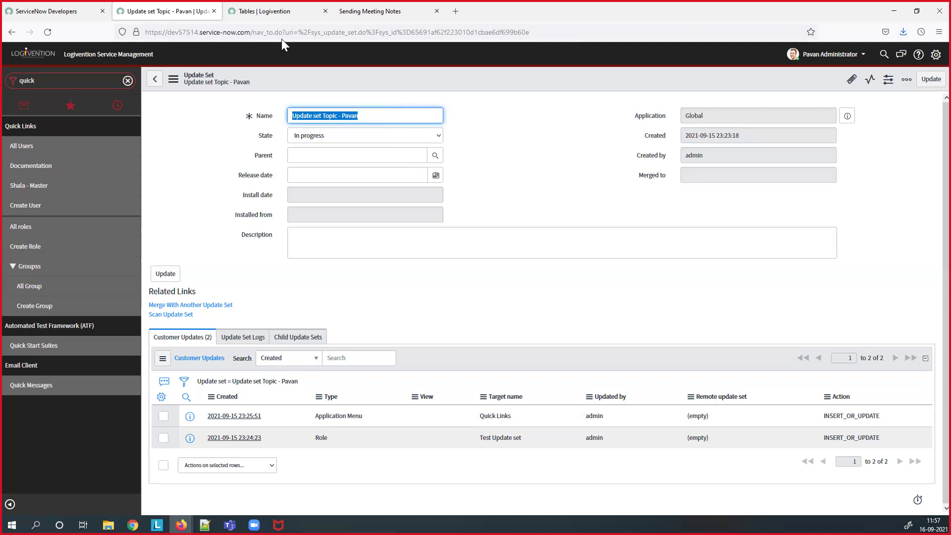
pyautogui.doubleClick(40, 81)
pyautogui.press('BackSpace')
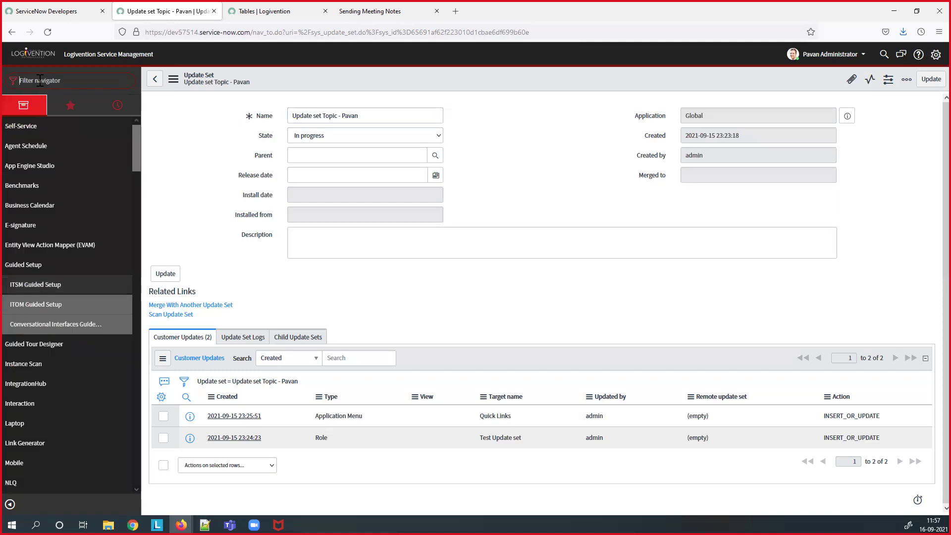
# - Export the itadmin user record from sys_user.list as an XML file and save it
pyautogui.write('sys_user.list')
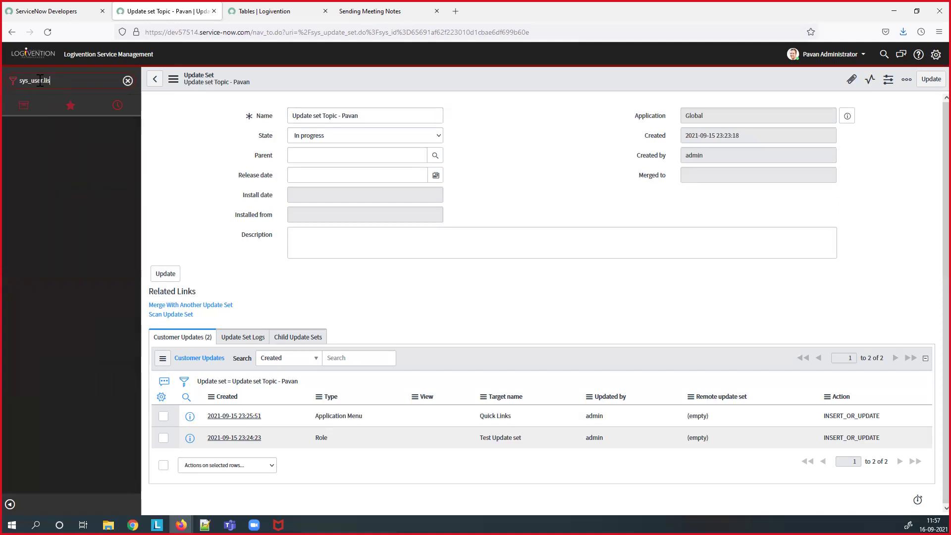
pyautogui.press('Return')
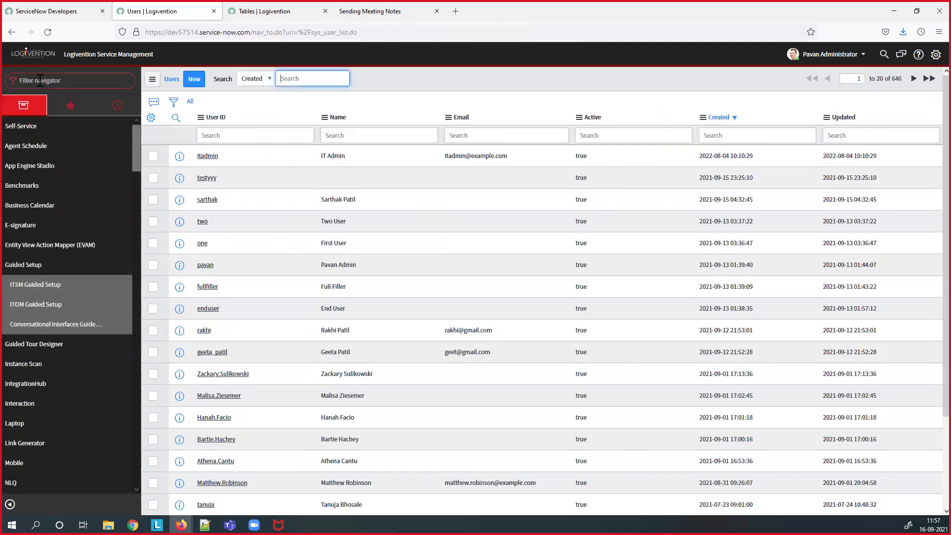
pyautogui.click(212, 159)
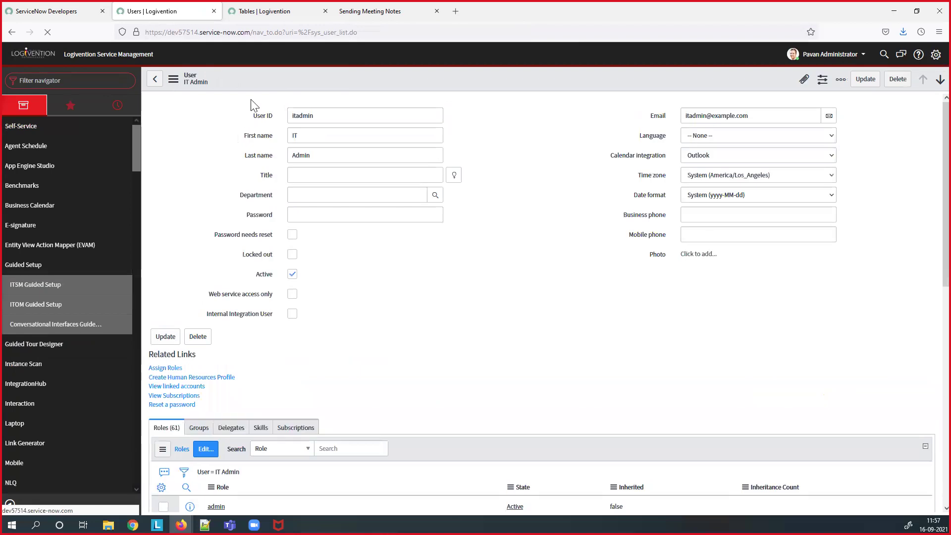
pyautogui.rightClick(257, 80)
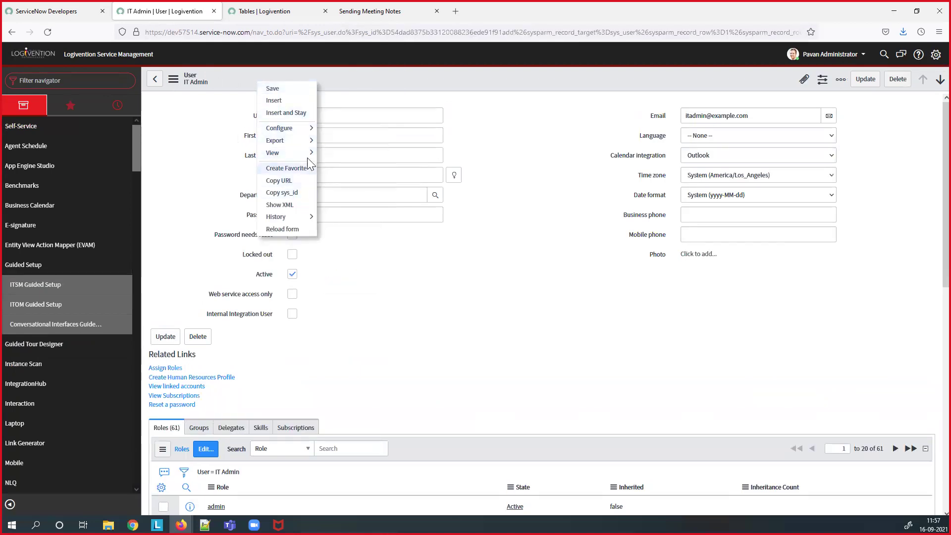
pyautogui.moveTo(308, 148)
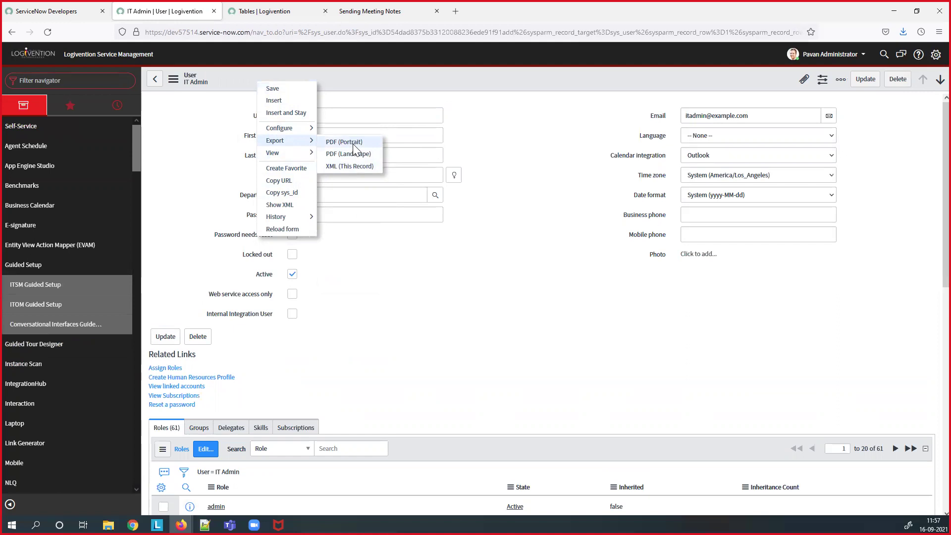
pyautogui.click(353, 170)
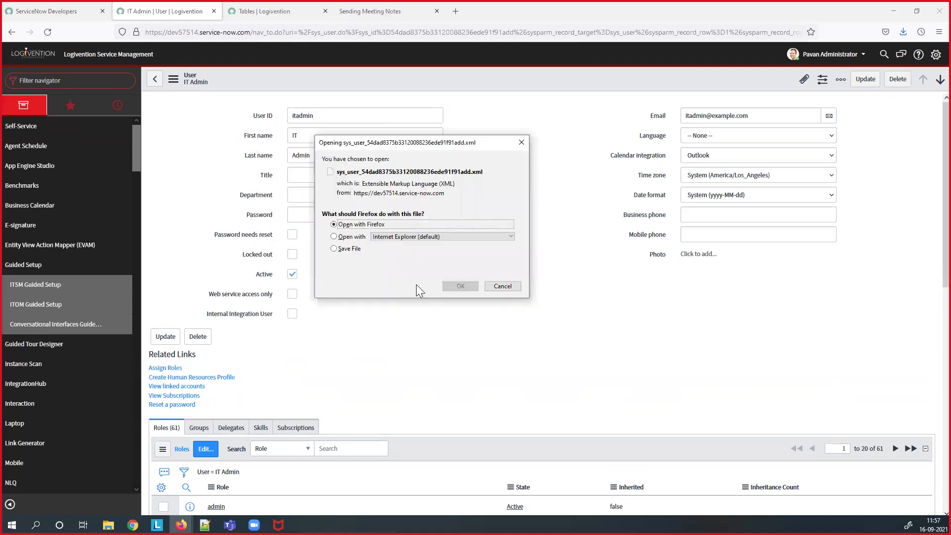
pyautogui.click(358, 249)
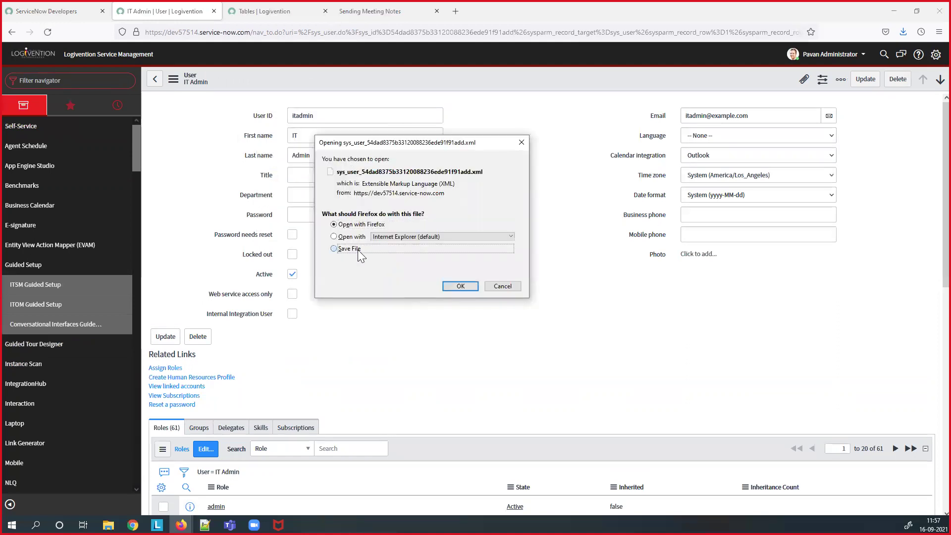
pyautogui.click(460, 286)
pyautogui.rightClick(335, 72)
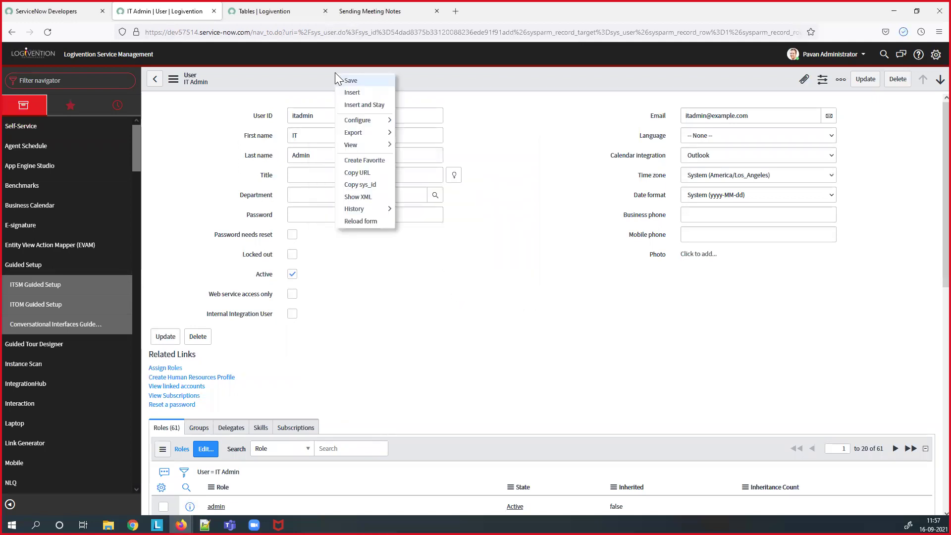
pyautogui.click(364, 199)
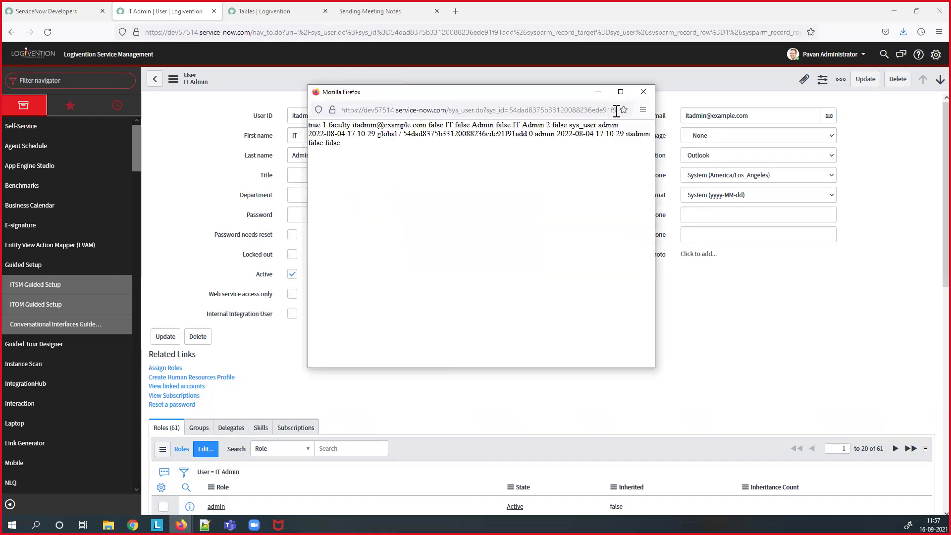
pyautogui.click(642, 92)
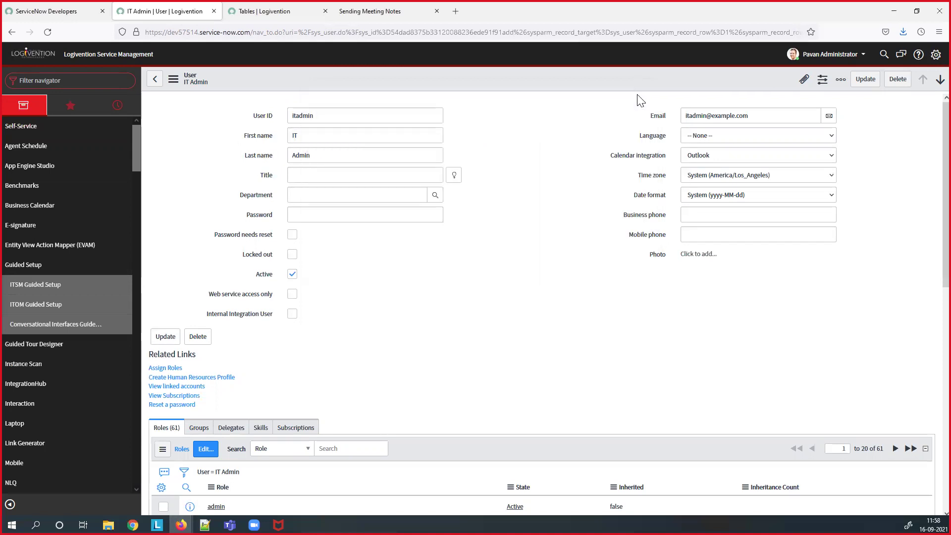
pyautogui.rightClick(301, 87)
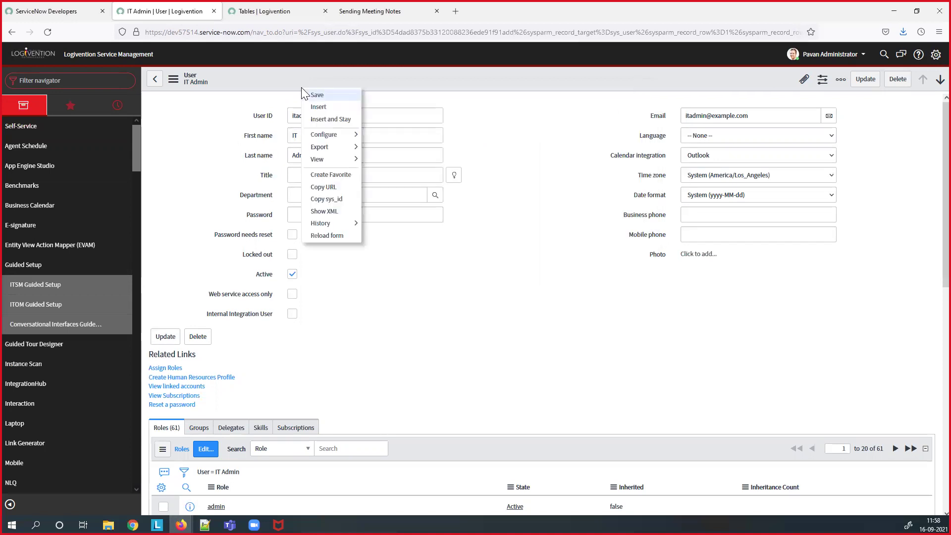
pyautogui.click(324, 212)
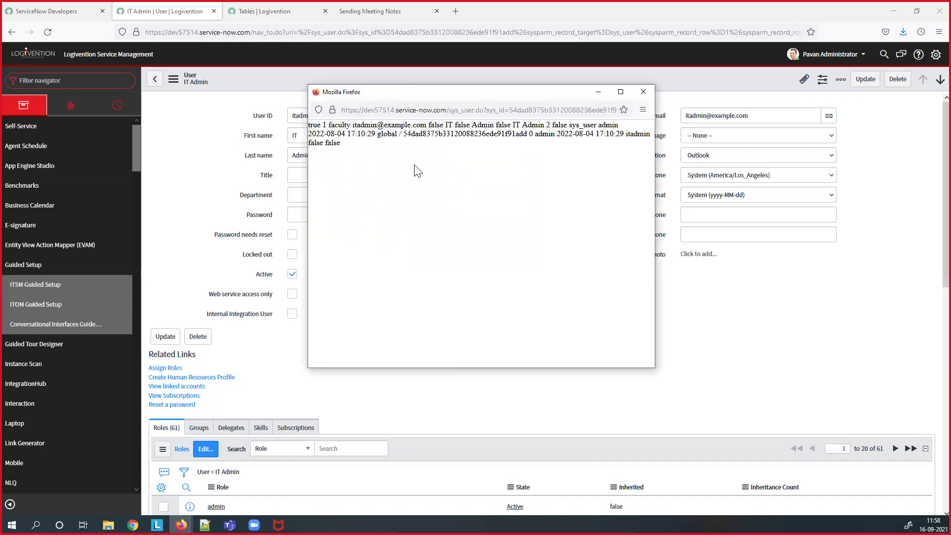
pyautogui.click(639, 95)
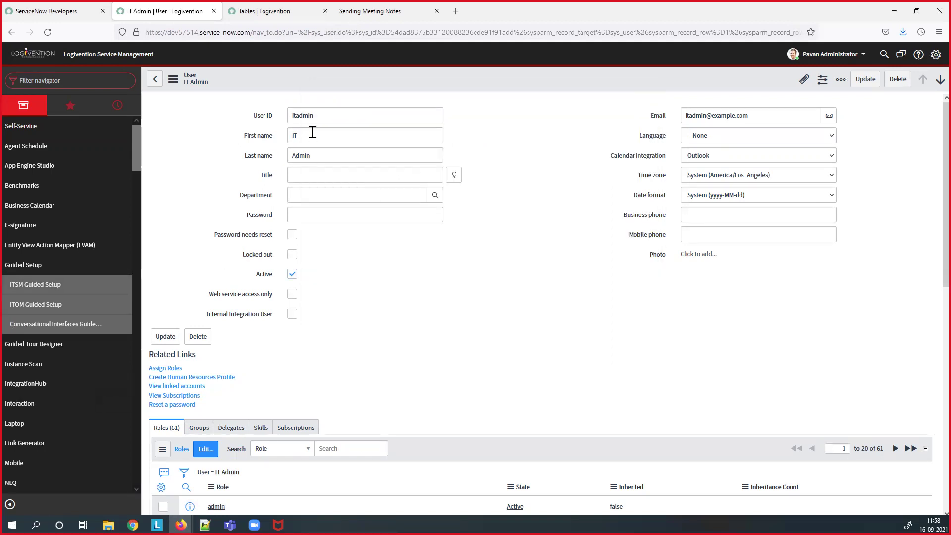
pyautogui.moveTo(229, 523)
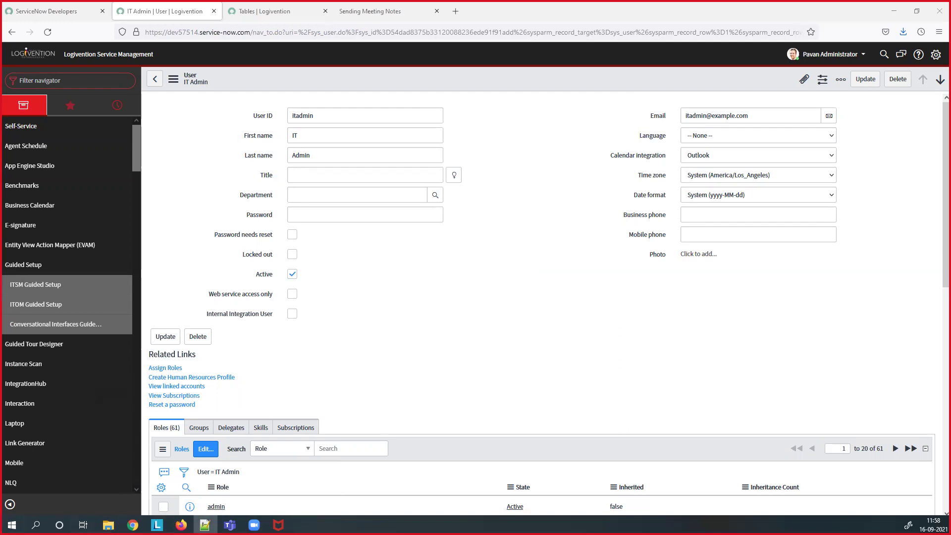
pyautogui.click(204, 525)
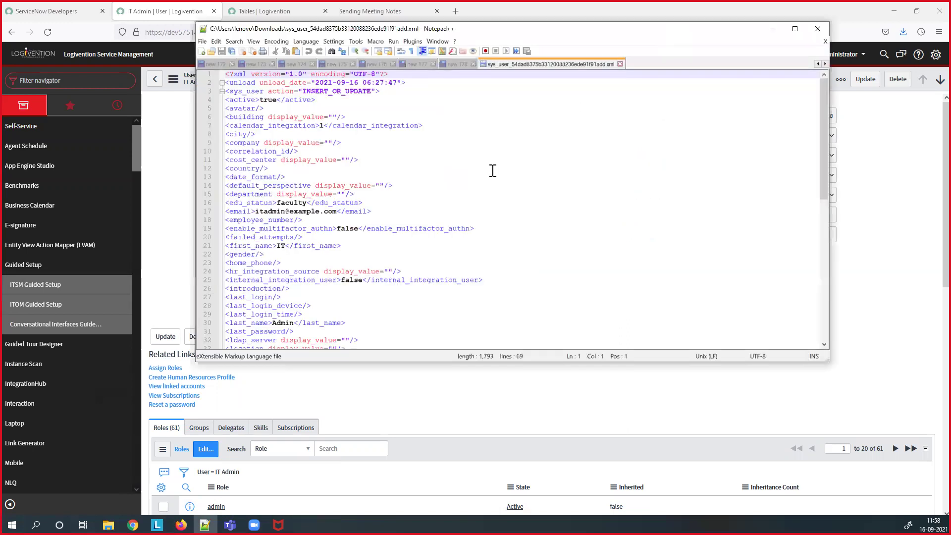
pyautogui.scroll(-1, 492, 170)
pyautogui.click(795, 28)
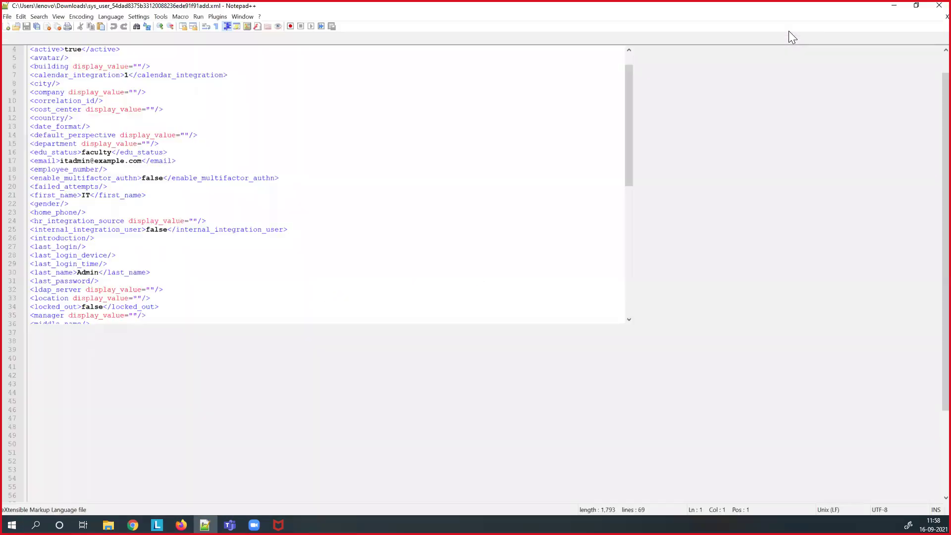
pyautogui.scroll(1, 105, 170)
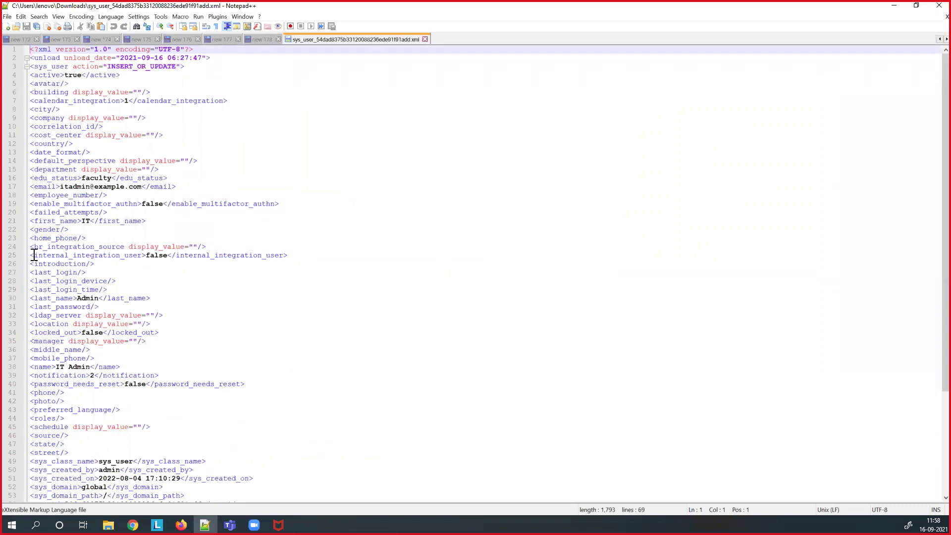
pyautogui.click(58, 297)
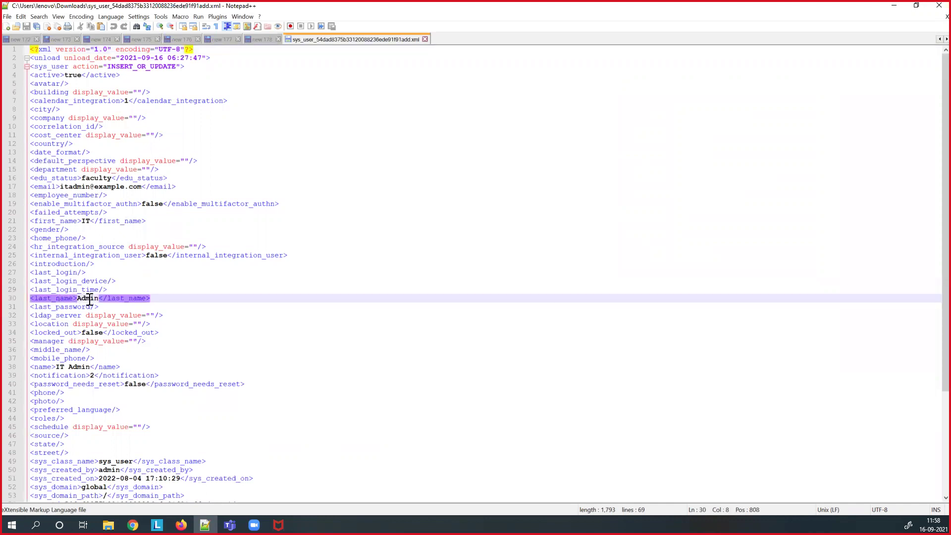
pyautogui.click(66, 307)
pyautogui.scroll(-6, 67, 306)
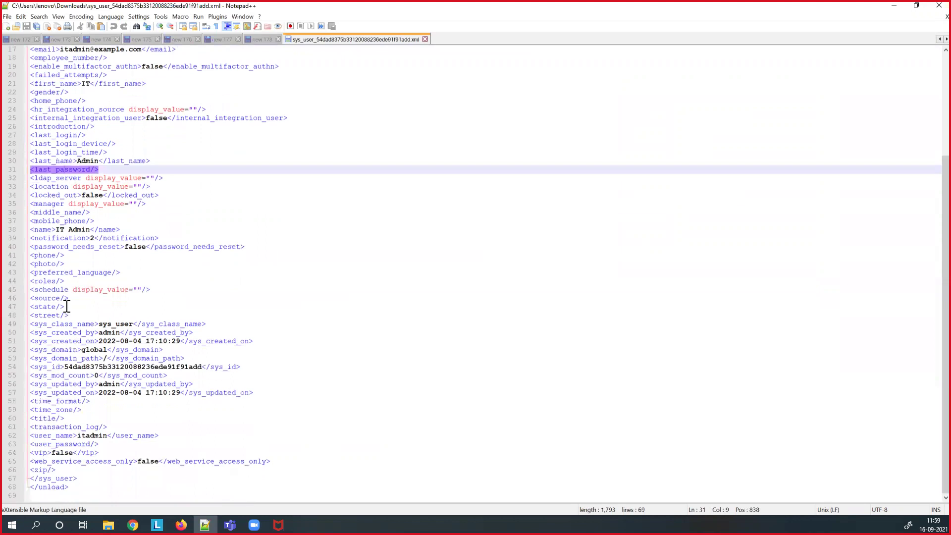
pyautogui.scroll(6, 67, 306)
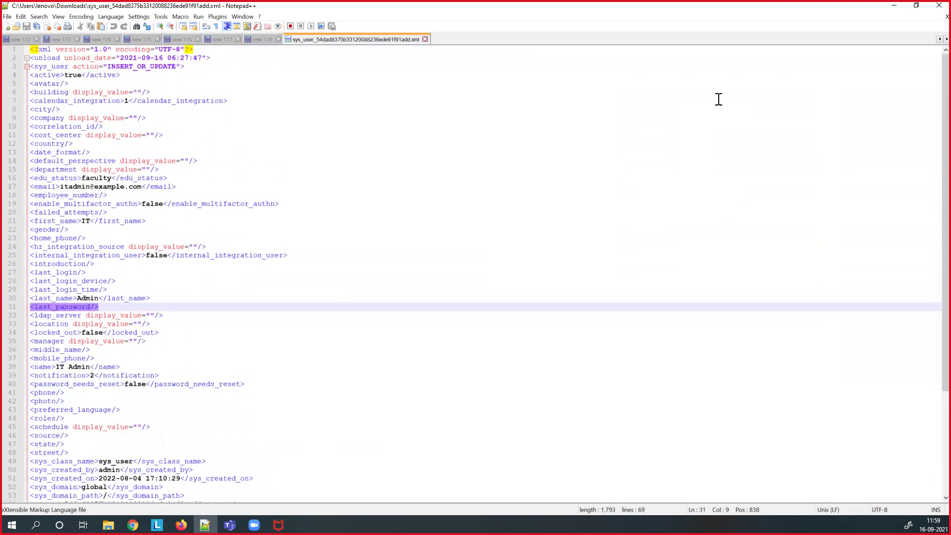
pyautogui.click(894, 6)
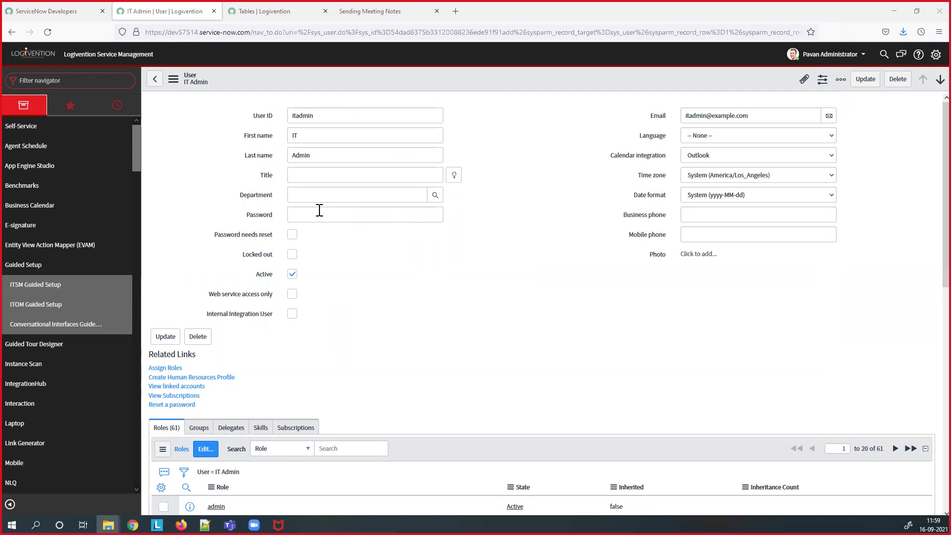
# - Leave the record's action menu and move through the Tables and Sending Meeting Notes browser tabs
pyautogui.rightClick(301, 84)
pyautogui.moveTo(342, 144)
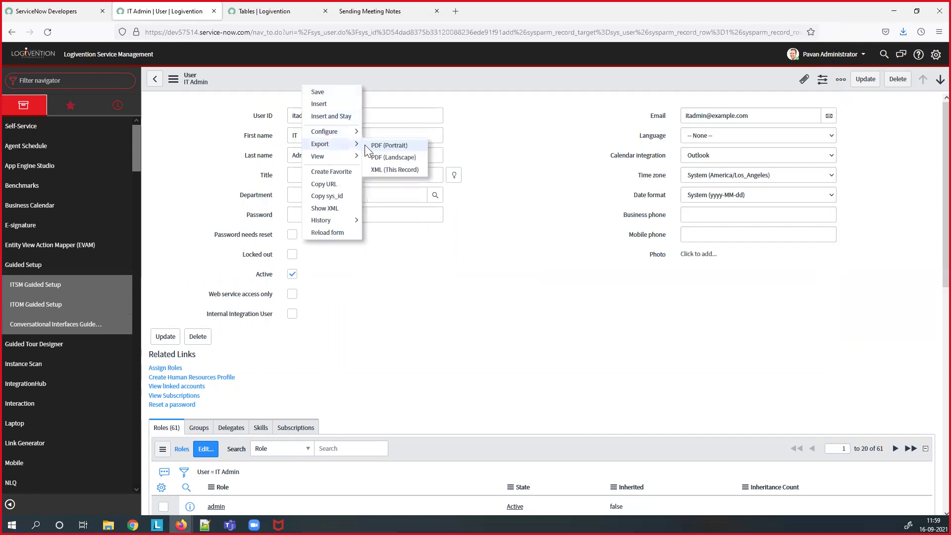
pyautogui.click(279, 10)
pyautogui.click(396, 10)
# - In a new tab, log into the dev116728 instance with the admin credentials
pyautogui.click(455, 12)
pyautogui.click(442, 28)
pyautogui.write('dev')
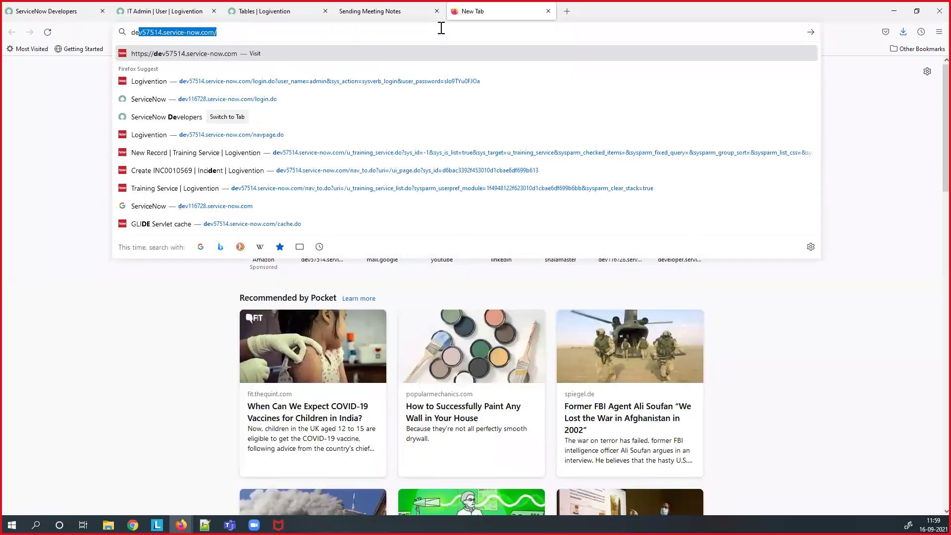
pyautogui.write('1')
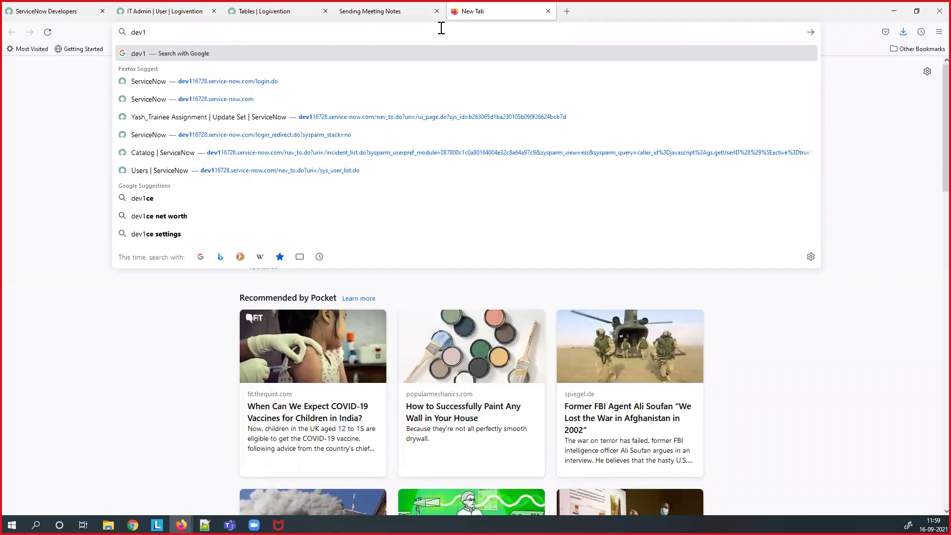
pyautogui.press('Down')
pyautogui.press('Return')
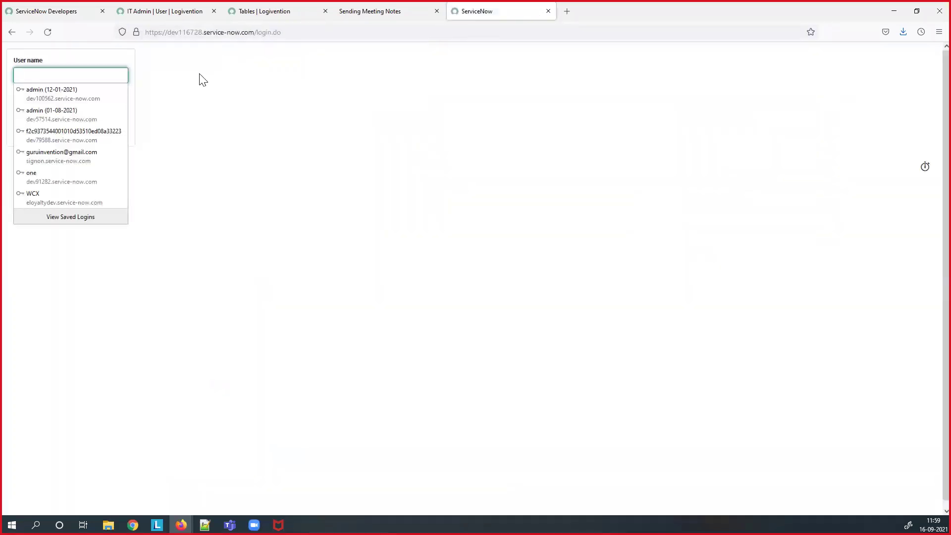
pyautogui.write('admin')
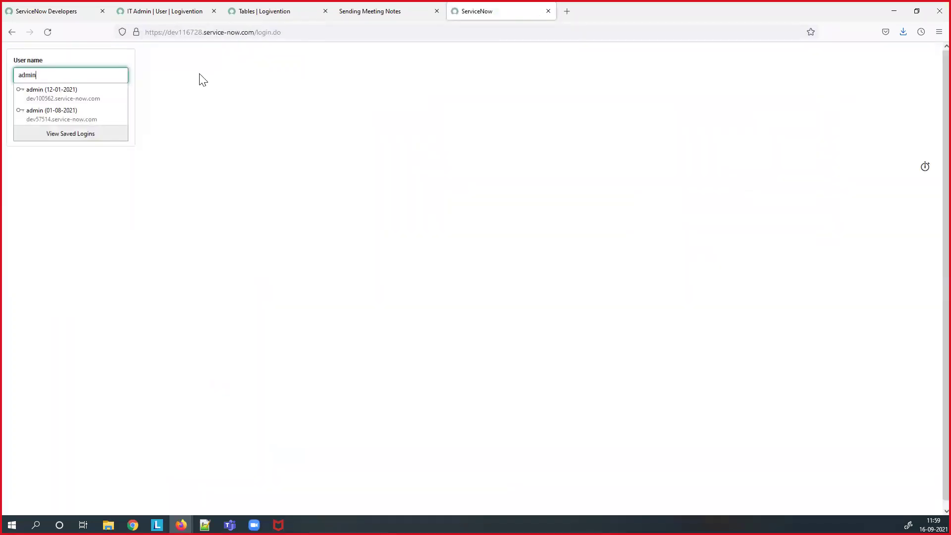
pyautogui.press('Tab')
pyautogui.write('•••••')
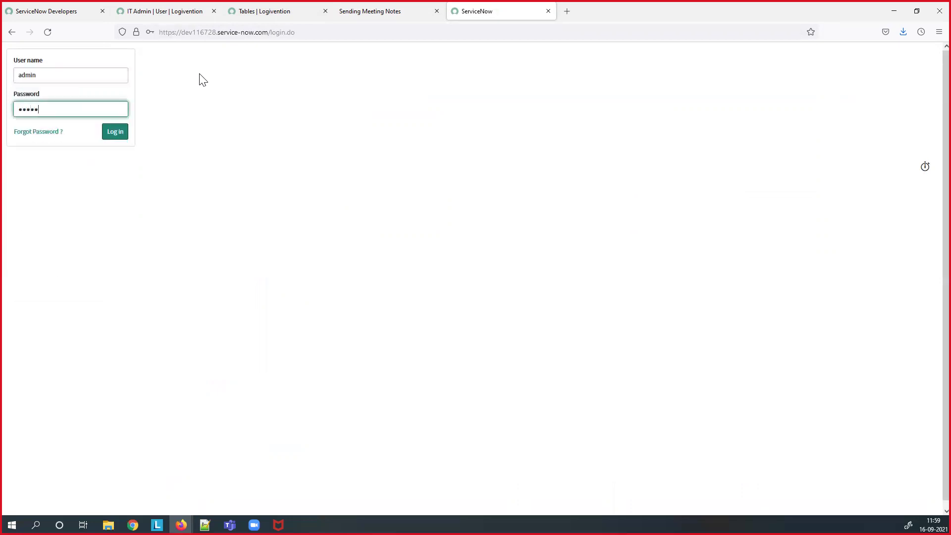
pyautogui.click(124, 132)
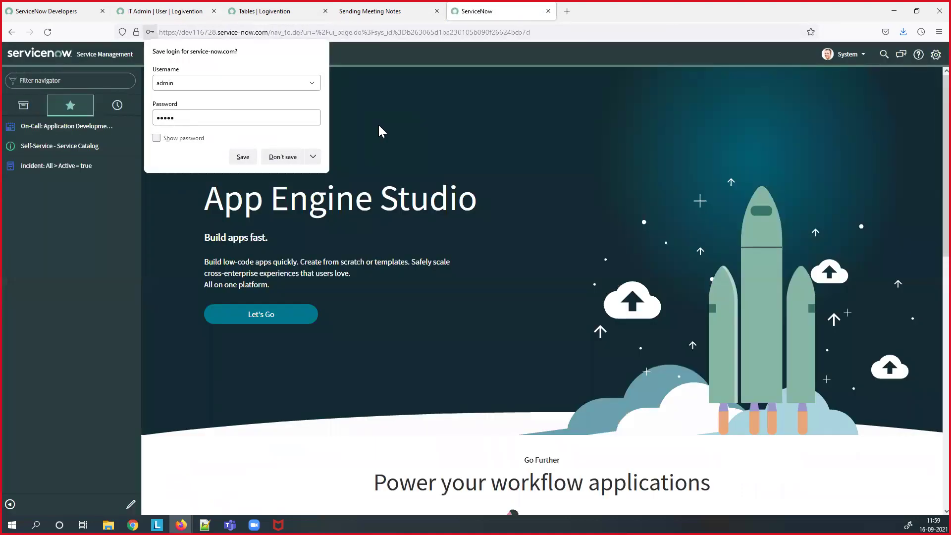
# - Search the second instance's sys_user.list by User ID for the author's name, finding no records
pyautogui.click(73, 82)
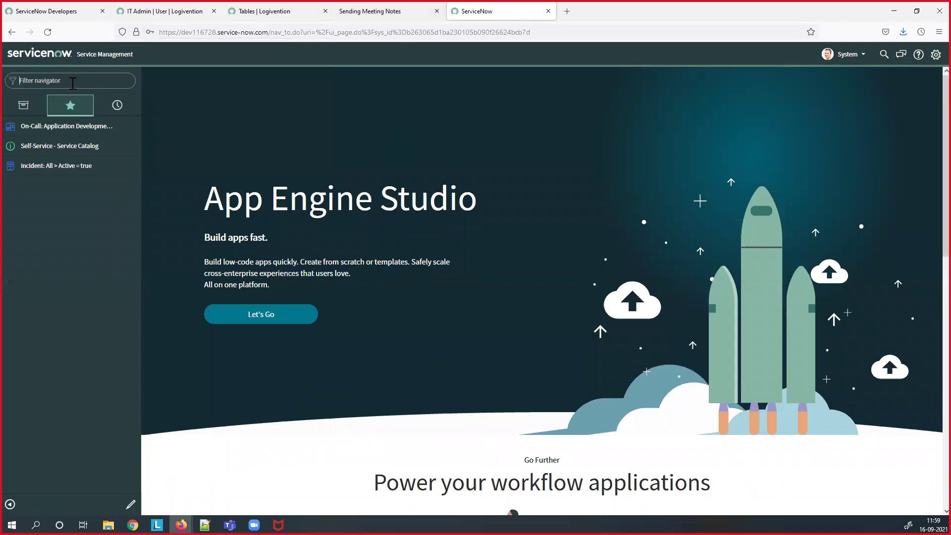
pyautogui.write('sys')
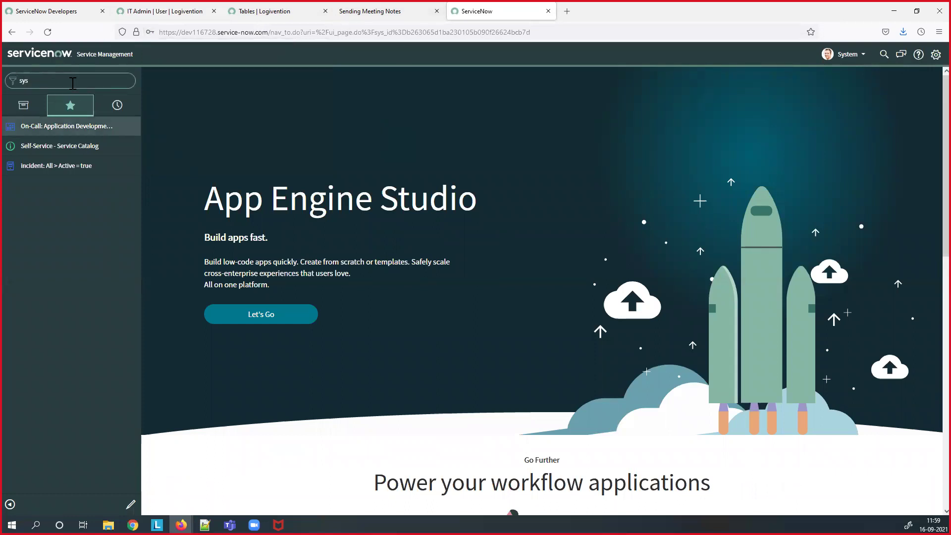
pyautogui.write('_user.list')
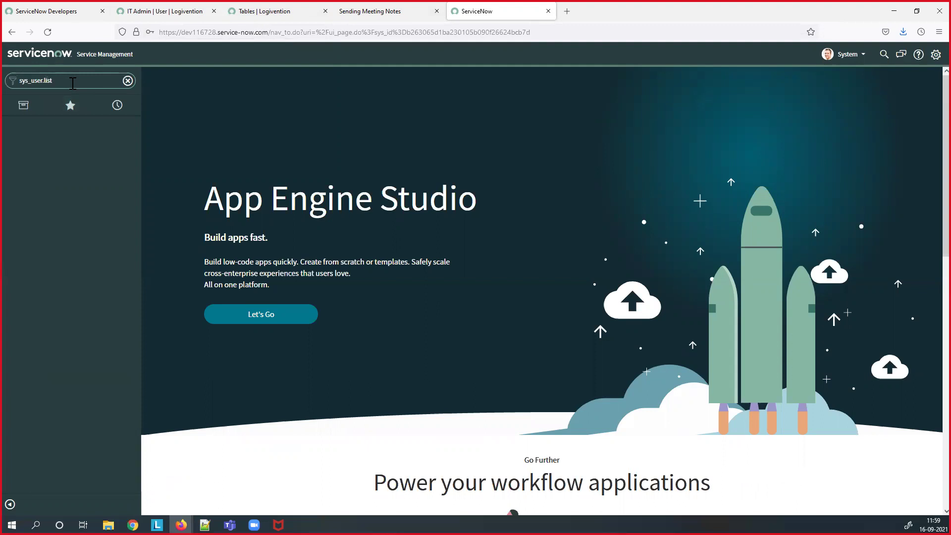
pyautogui.press('Return')
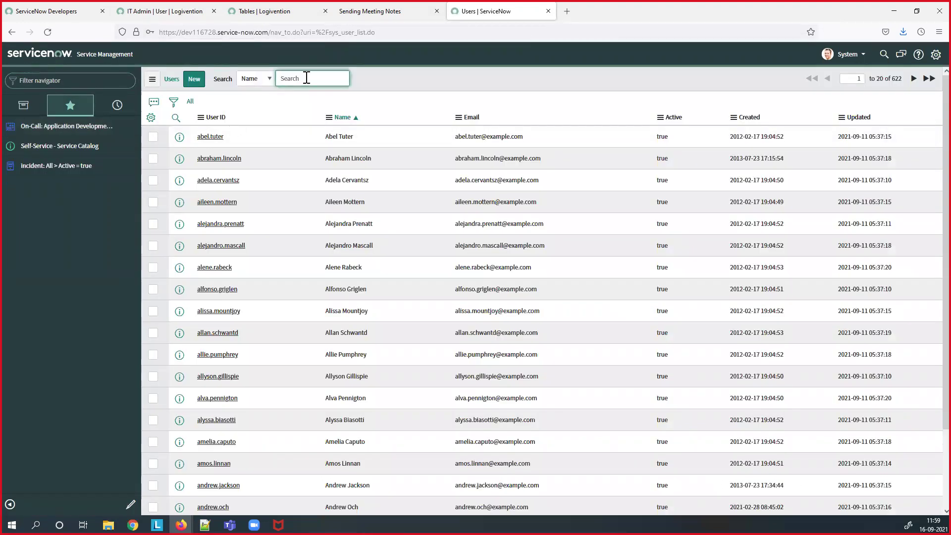
pyautogui.click(271, 79)
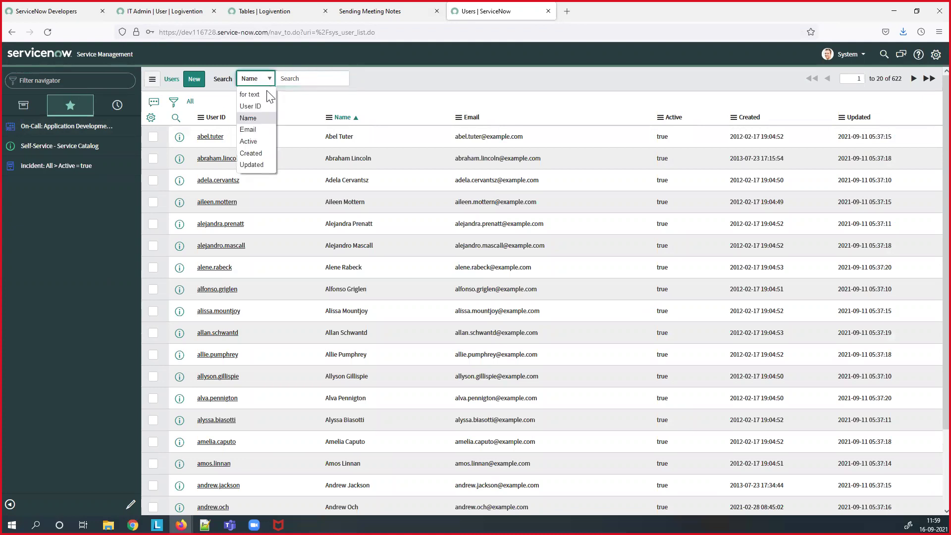
pyautogui.click(262, 105)
pyautogui.click(299, 80)
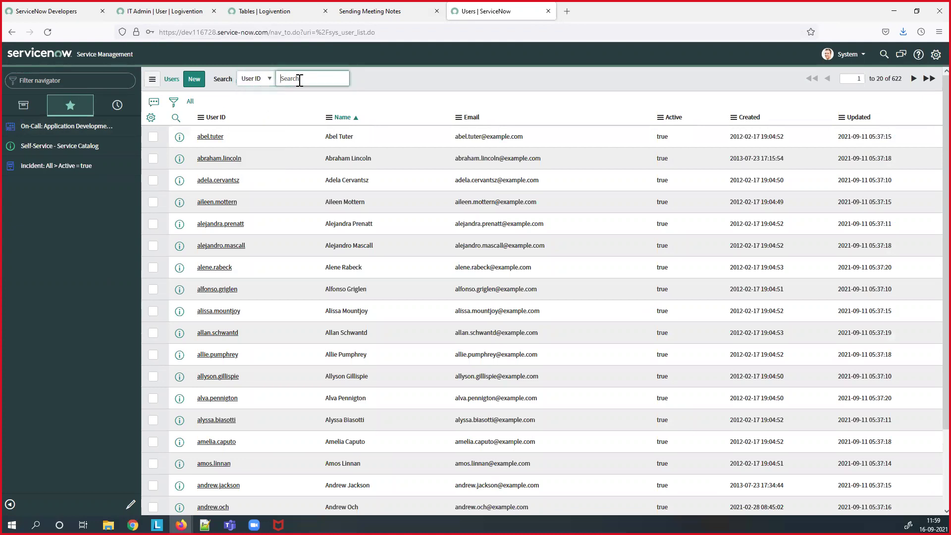
pyautogui.write('*john')
pyautogui.press('Return')
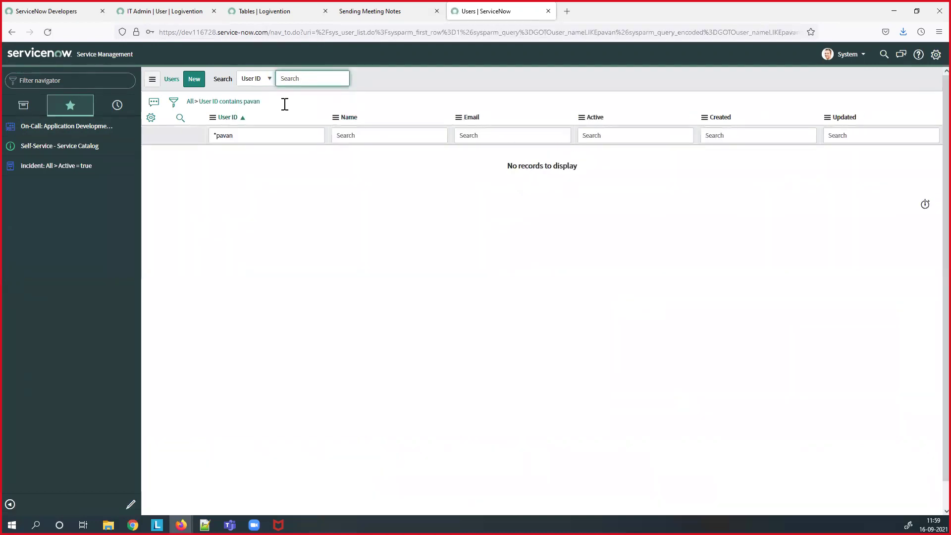
# - Return to the first instance and open its sys_user.list Users list
pyautogui.click(181, 15)
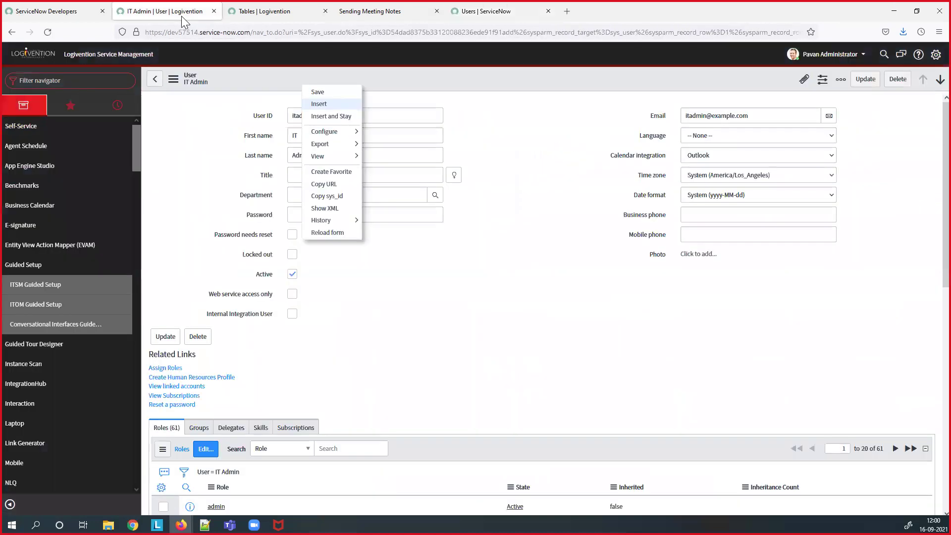
pyautogui.click(249, 86)
pyautogui.click(57, 81)
pyautogui.write('sys_user.list')
pyautogui.press('Return')
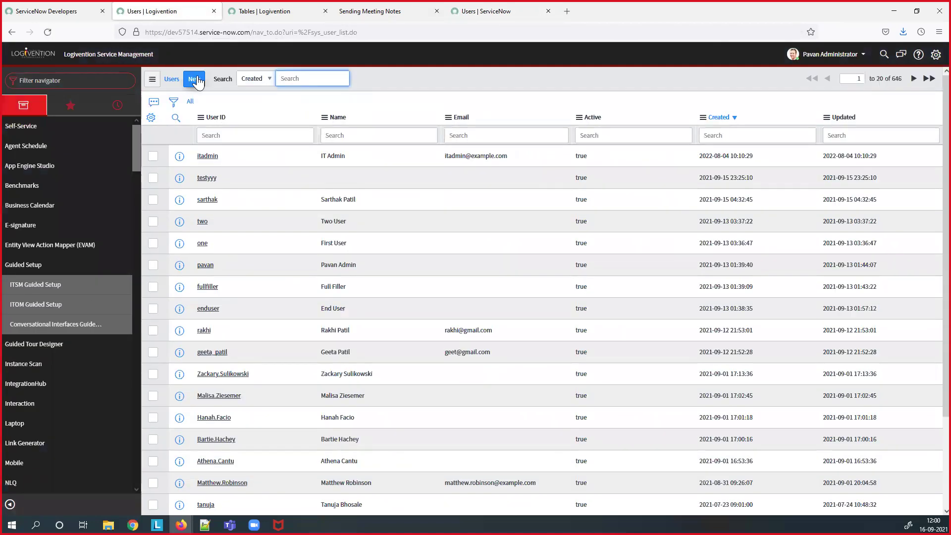
# - Create and save a new user with the author's User ID, first name and last name
pyautogui.click(196, 80)
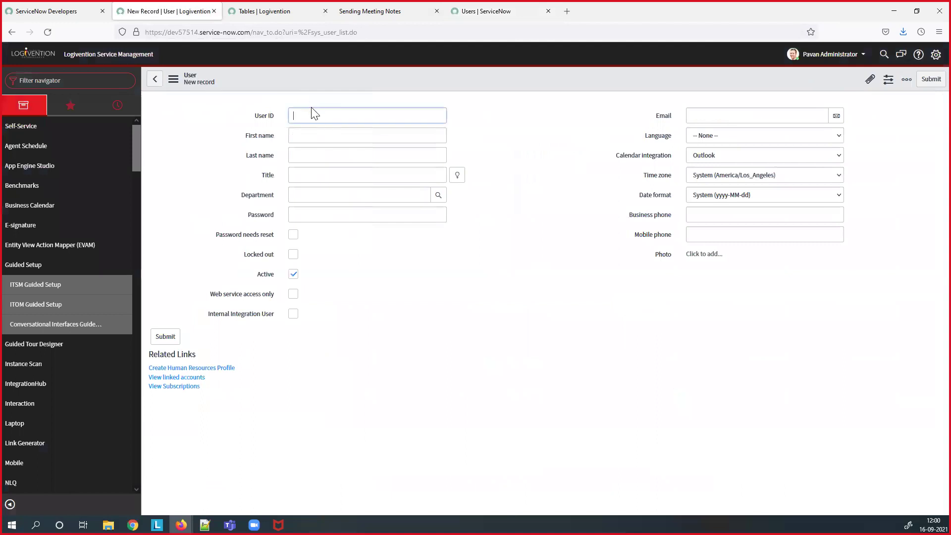
pyautogui.write('pavan')
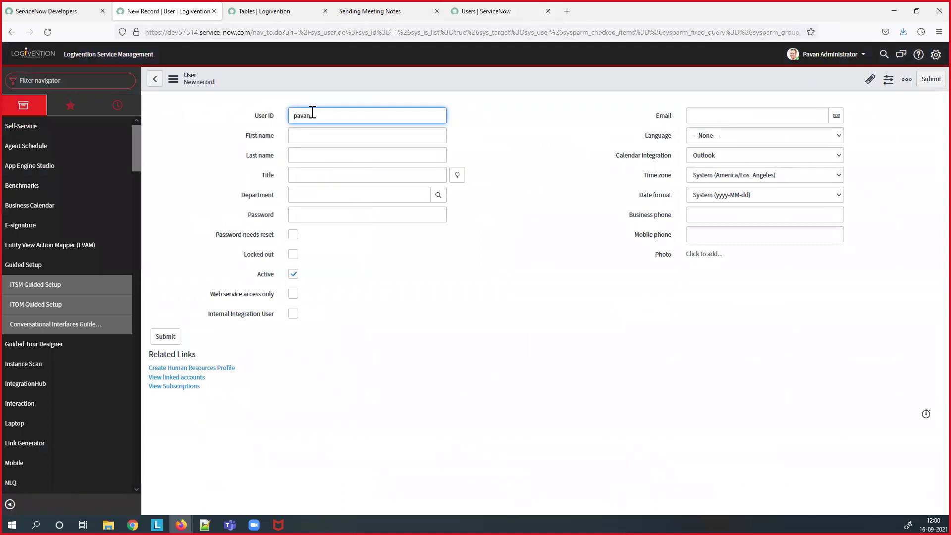
pyautogui.write('.bat')
pyautogui.click(315, 129)
pyautogui.write('Pavan')
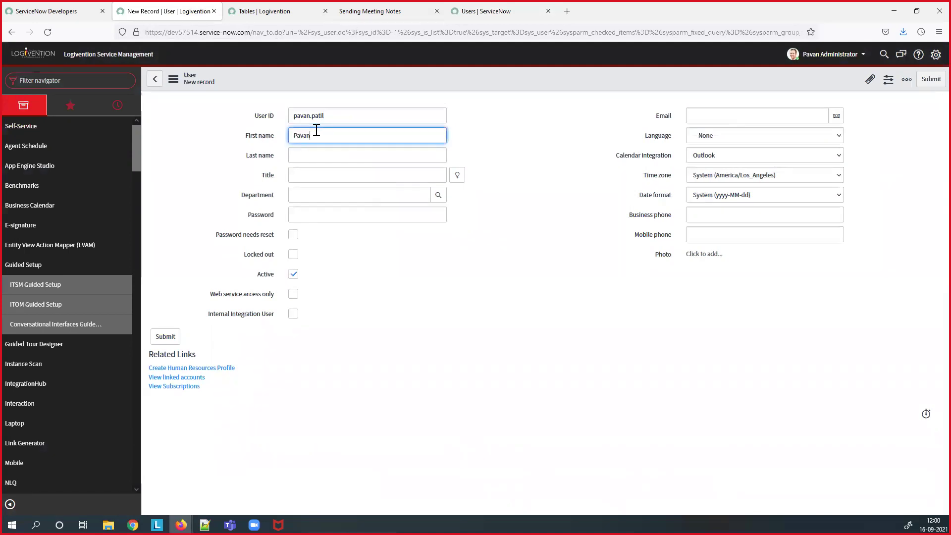
pyautogui.click(316, 150)
pyautogui.write('Patil')
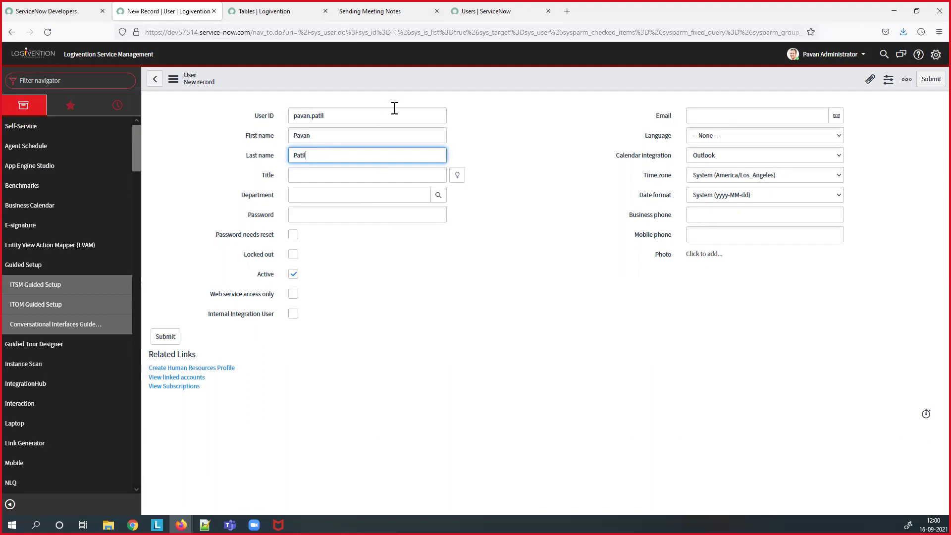
pyautogui.rightClick(422, 84)
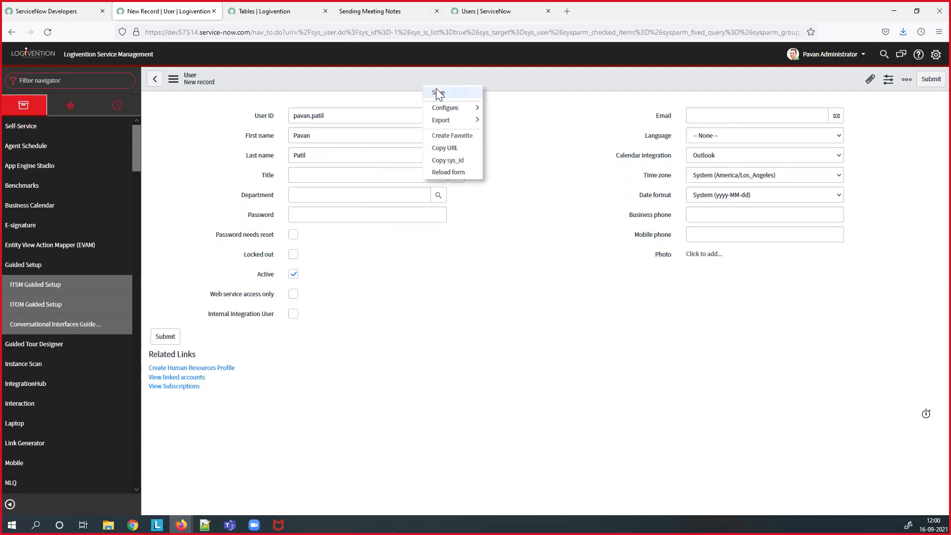
pyautogui.click(436, 89)
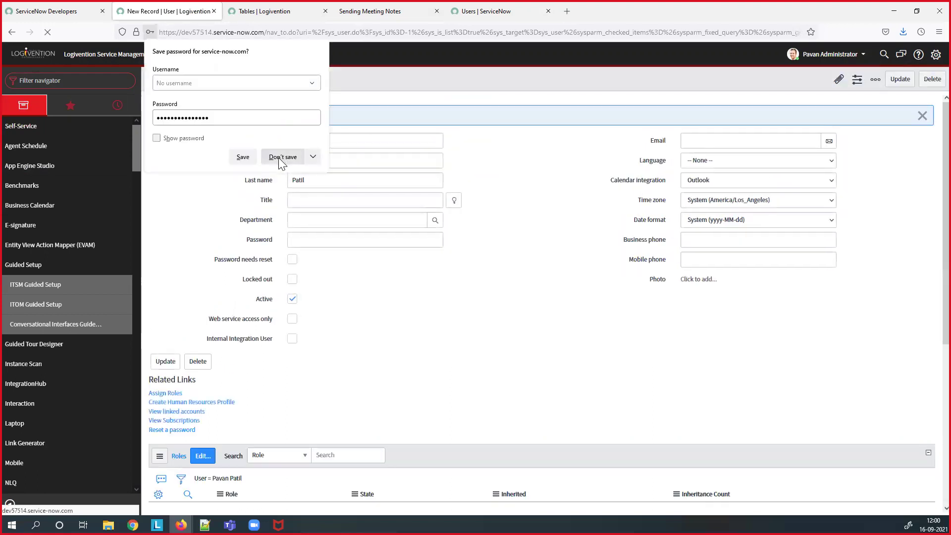
# - Export the new user record as a saved XML file, then list all 622 users in the second instance
pyautogui.click(279, 156)
pyautogui.rightClick(306, 80)
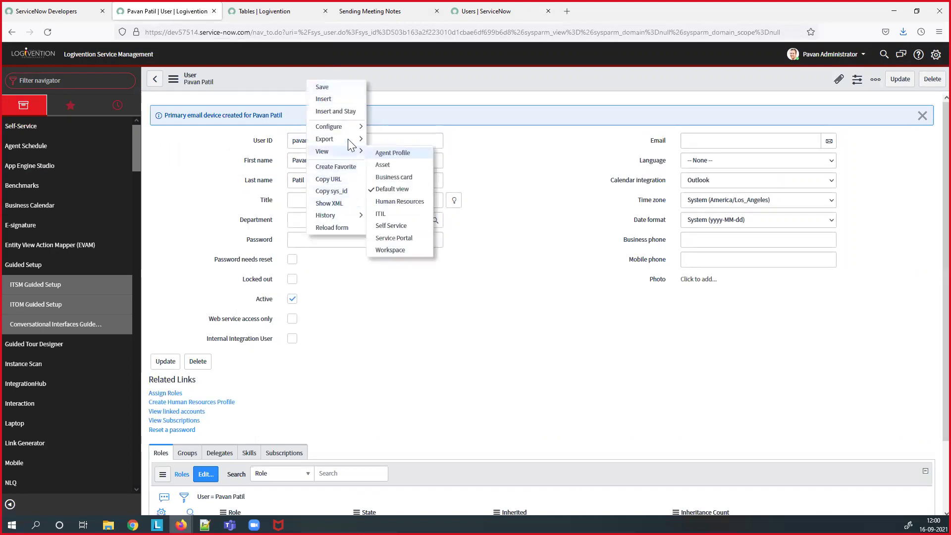
pyautogui.moveTo(349, 139)
pyautogui.click(381, 164)
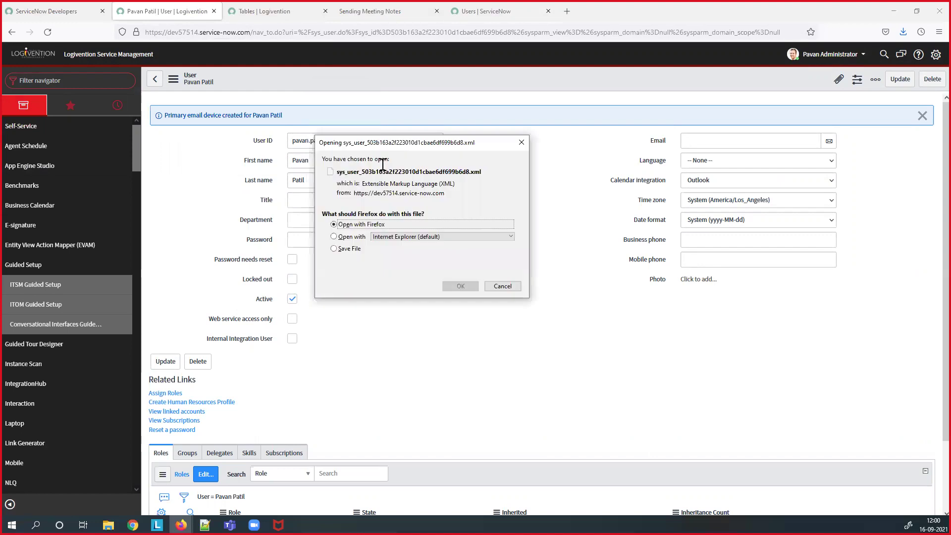
pyautogui.click(357, 248)
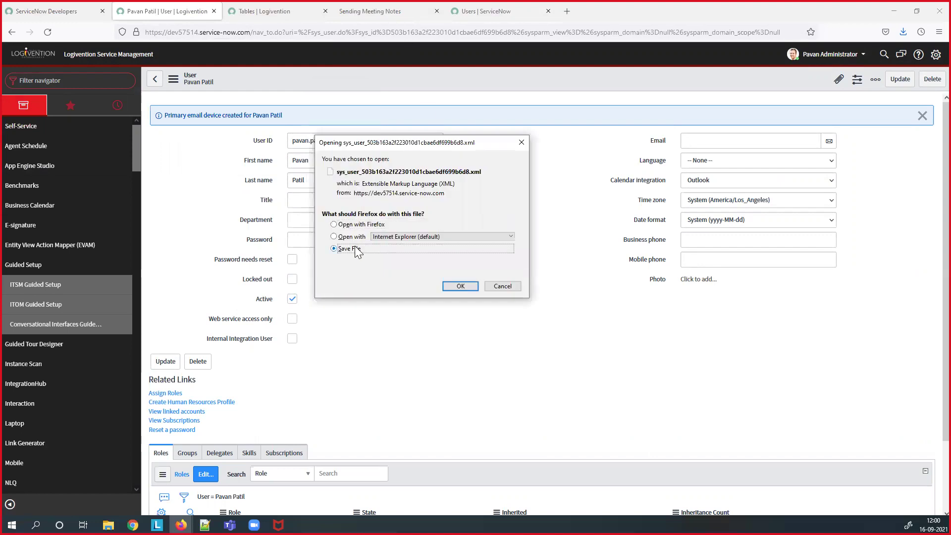
pyautogui.click(456, 285)
pyautogui.click(484, 15)
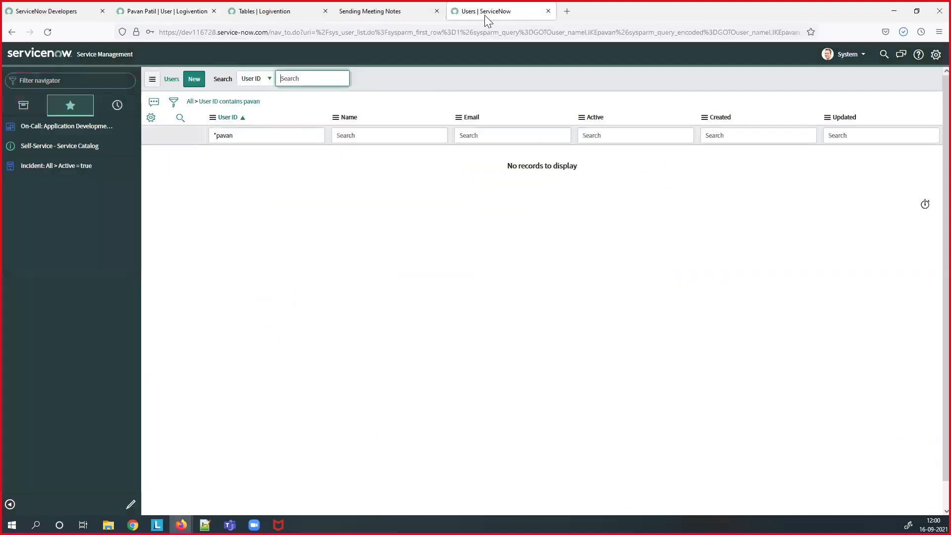
pyautogui.click(190, 106)
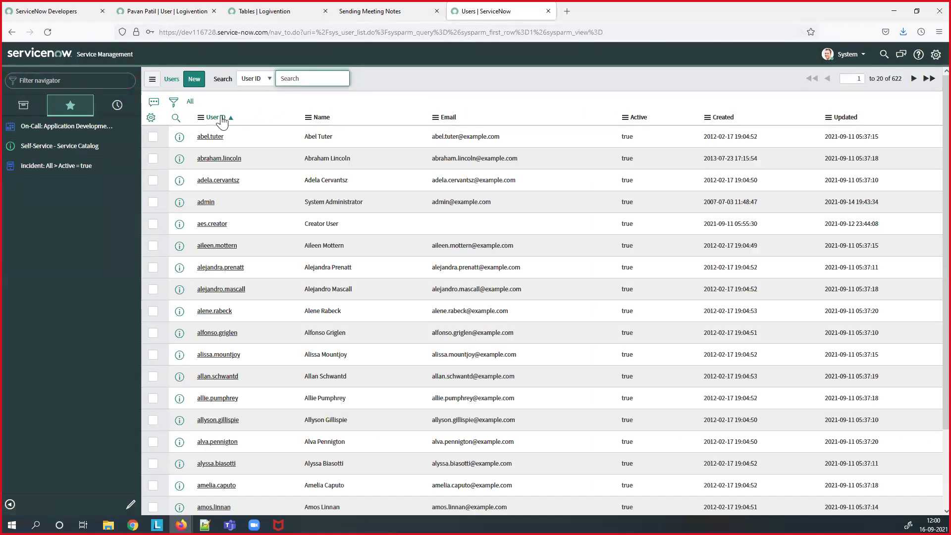
# - Import the exported user XML file from Downloads through Import XML, raising the Users count to 623
pyautogui.rightClick(221, 120)
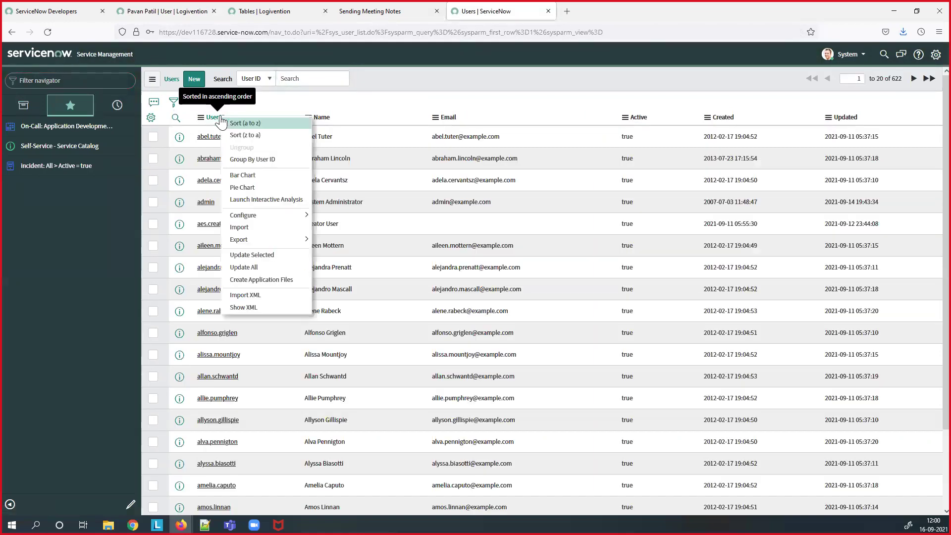
pyautogui.click(255, 296)
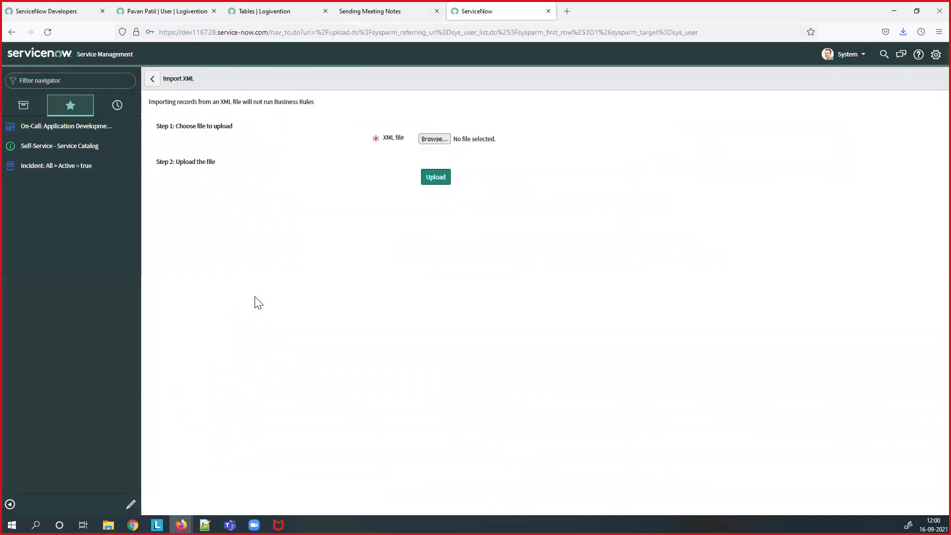
pyautogui.click(430, 140)
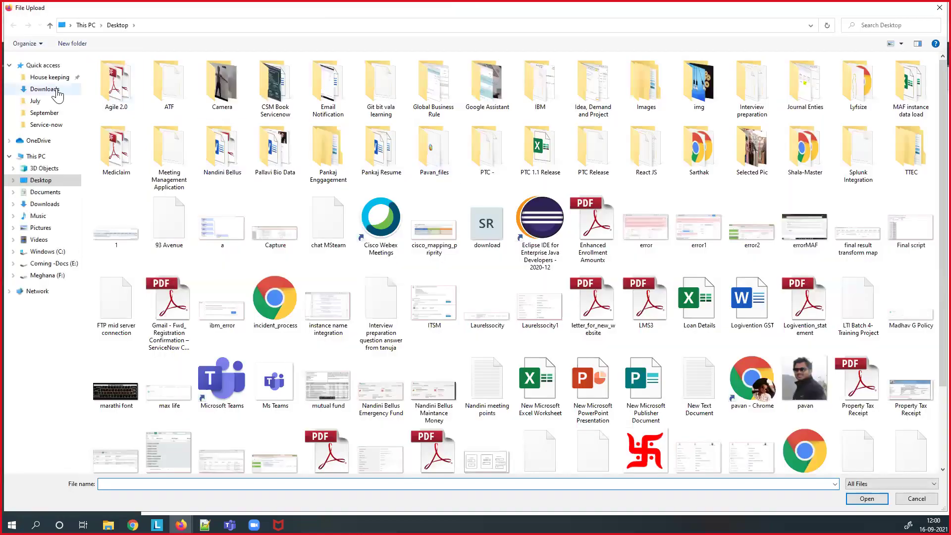
pyautogui.click(56, 92)
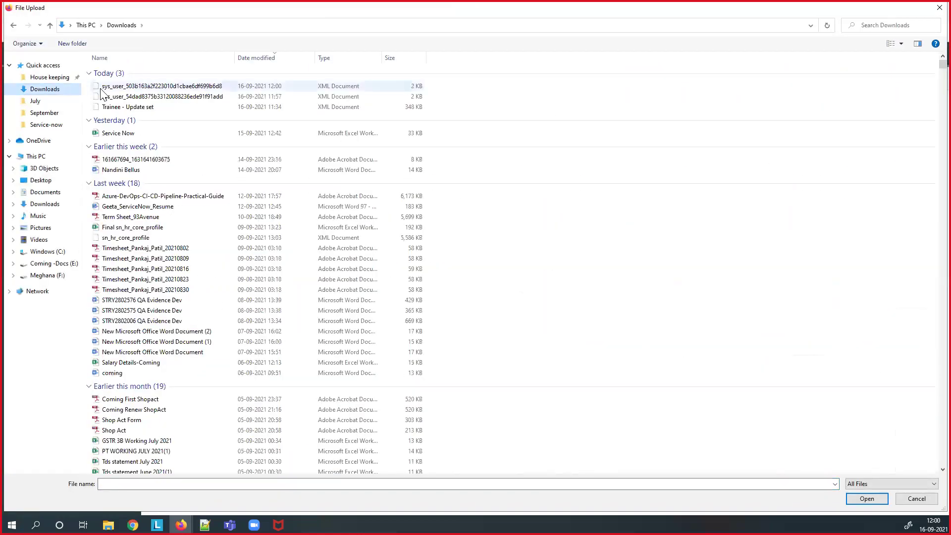
pyautogui.click(159, 87)
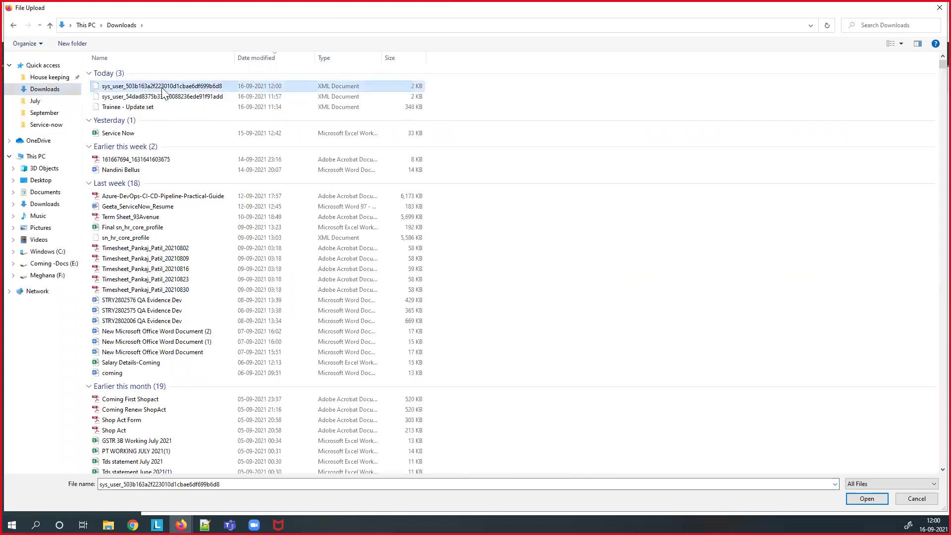
pyautogui.click(874, 500)
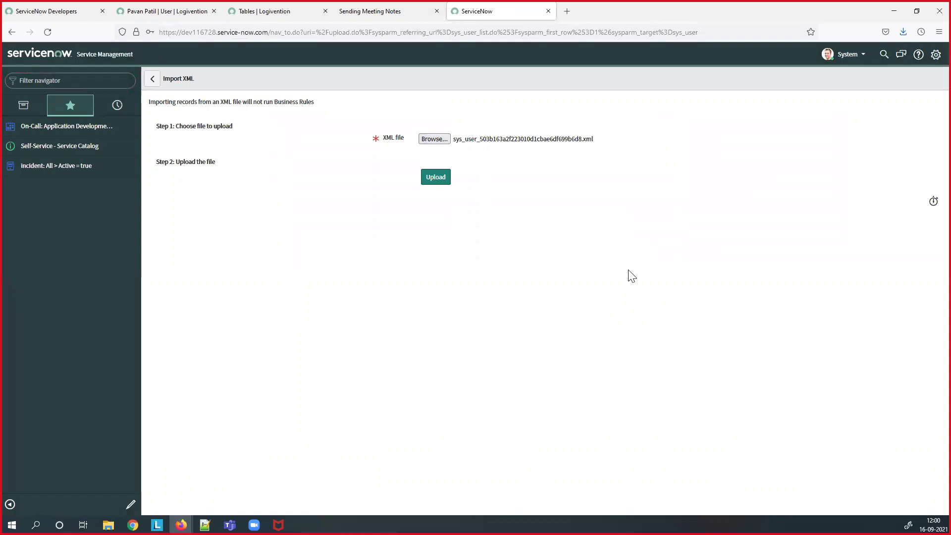
pyautogui.click(438, 183)
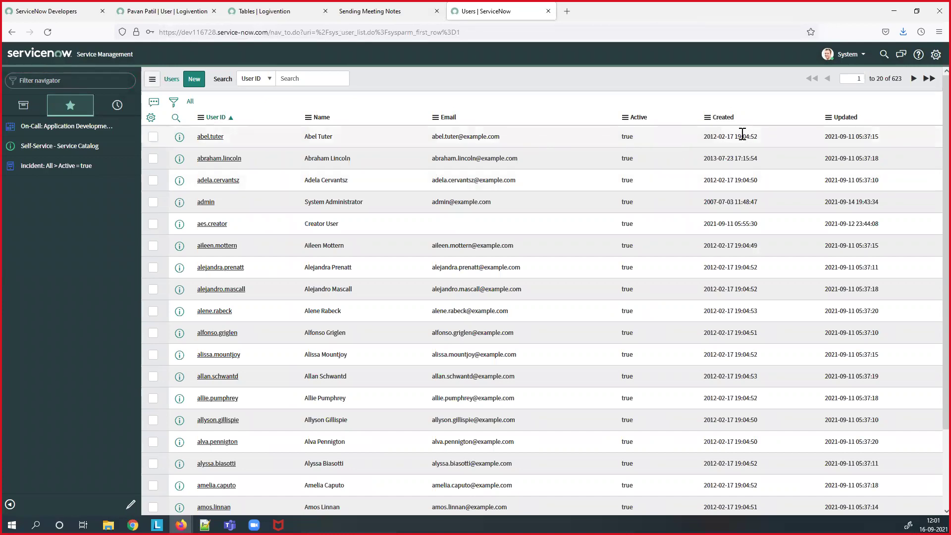
# - Sort Users by Created, open the newly imported user, then switch to the other instance's matching record
pyautogui.click(722, 119)
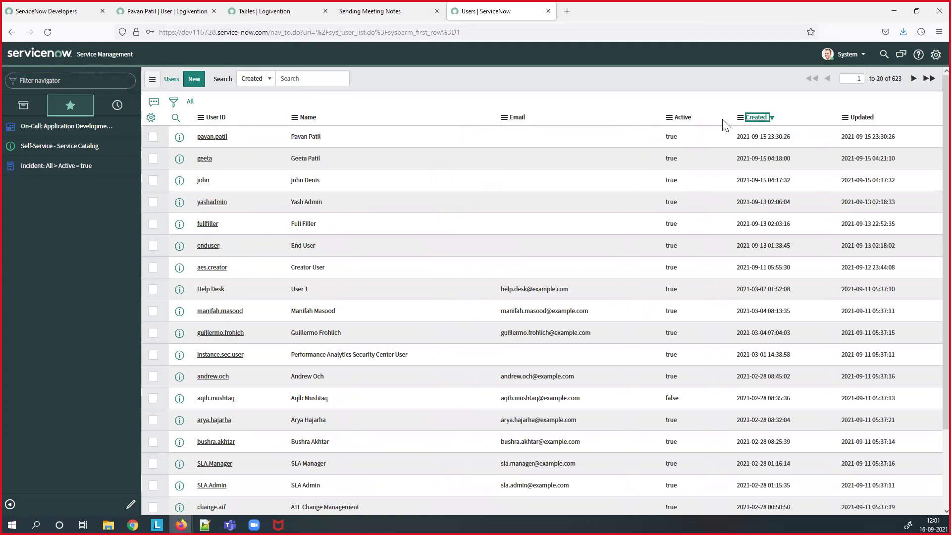
pyautogui.click(212, 136)
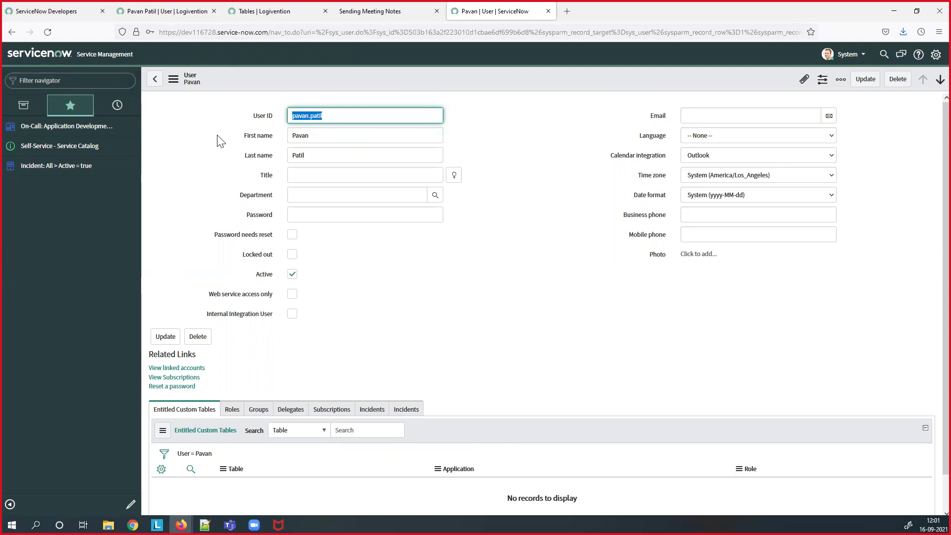
pyautogui.click(198, 10)
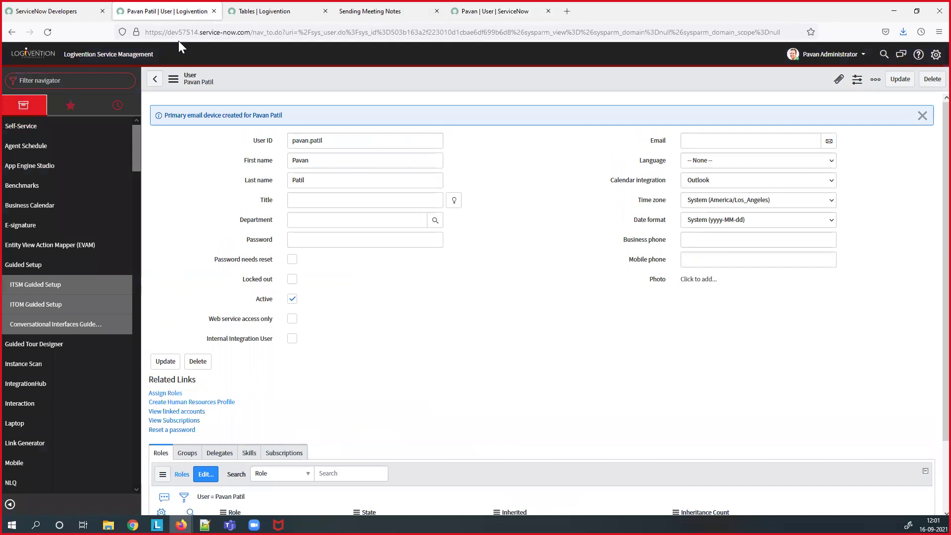
# - Reopen the current topic update set from Developer settings, showing the Quick Links and Test Update set role updates
pyautogui.click(93, 82)
pyautogui.click(932, 55)
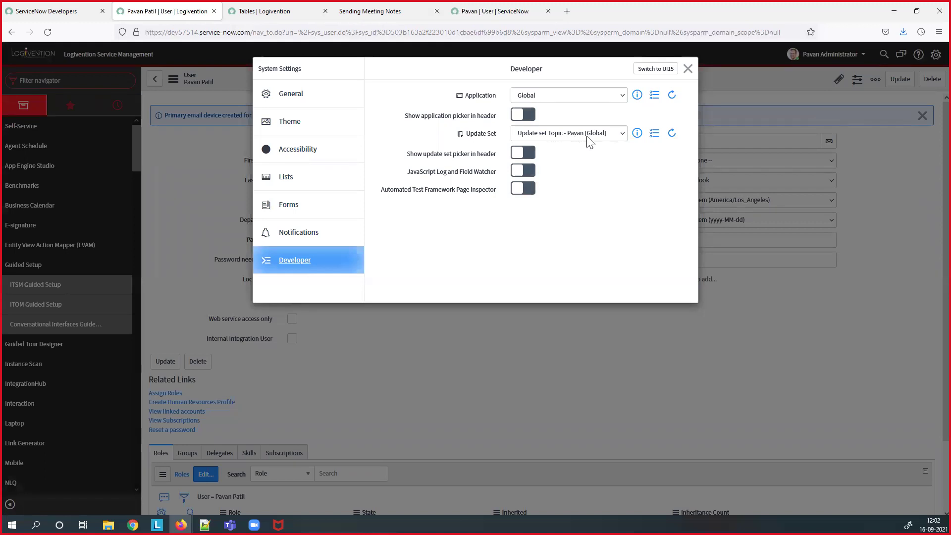
pyautogui.click(637, 134)
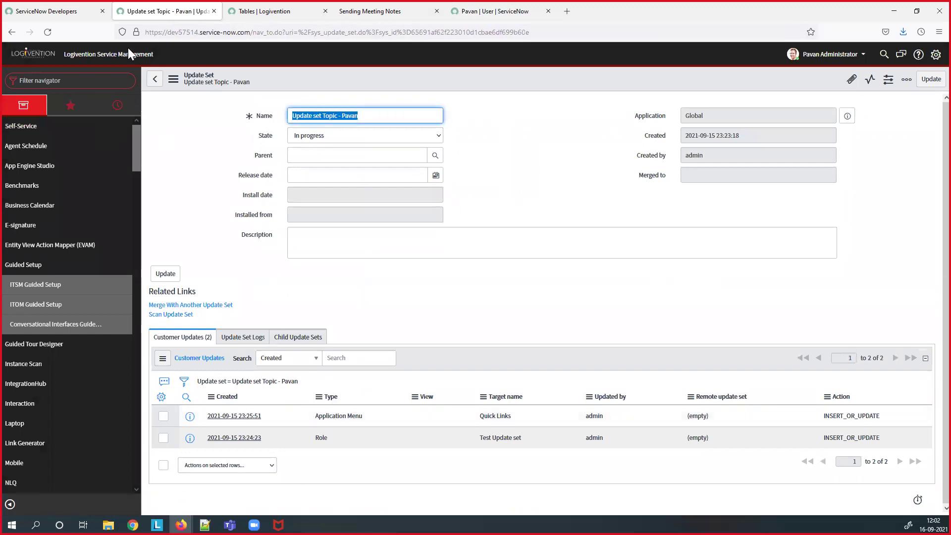
# - Filter the navigator for 'table' and open System Definition > Tables
pyautogui.click(108, 79)
pyautogui.write('tab')
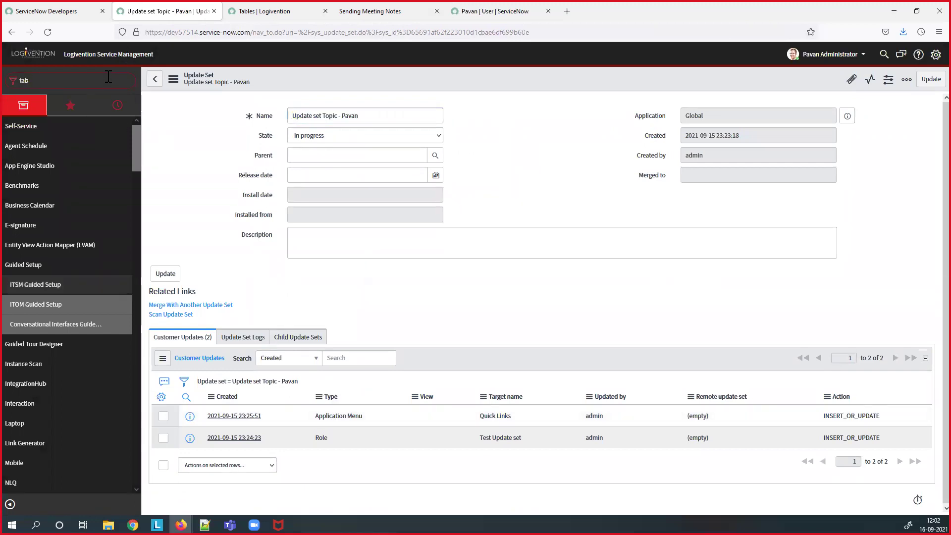
pyautogui.write('le')
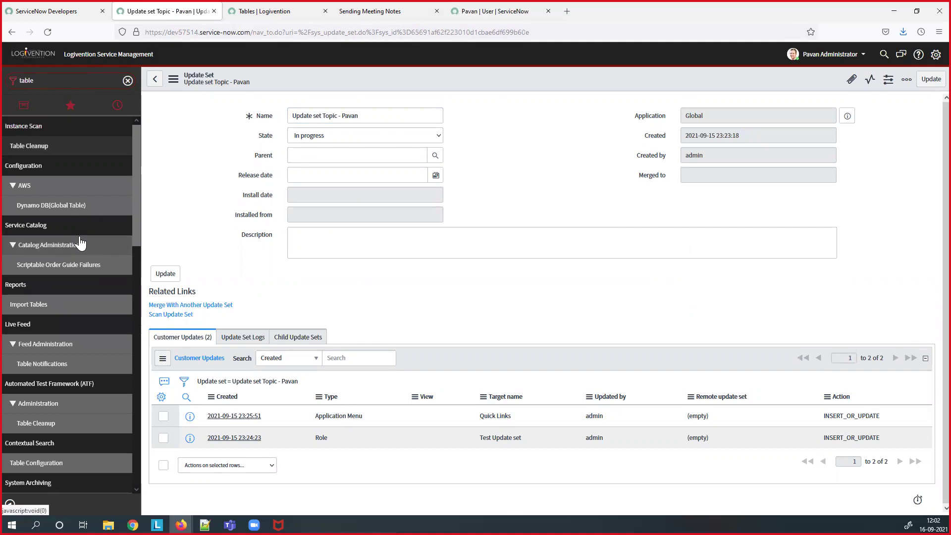
pyautogui.scroll(-3, 102, 387)
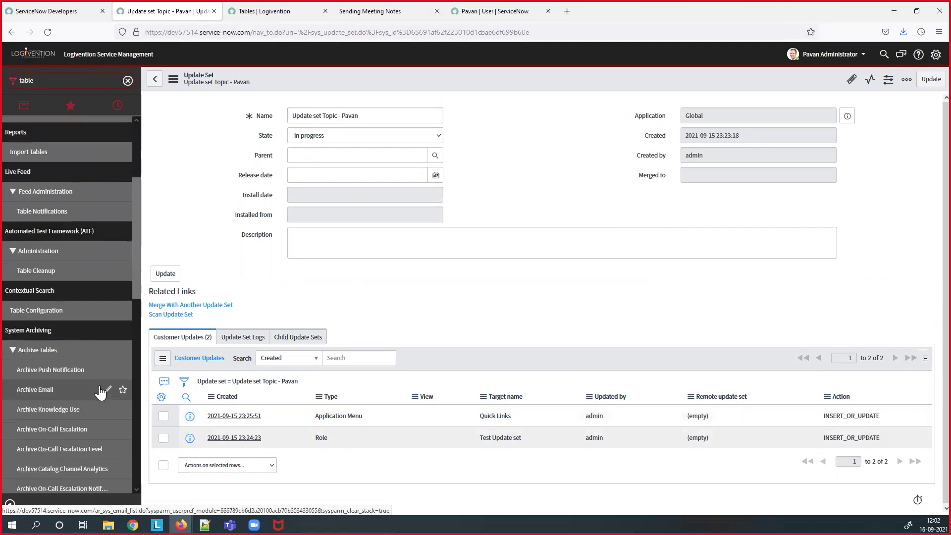
pyautogui.scroll(3, 101, 391)
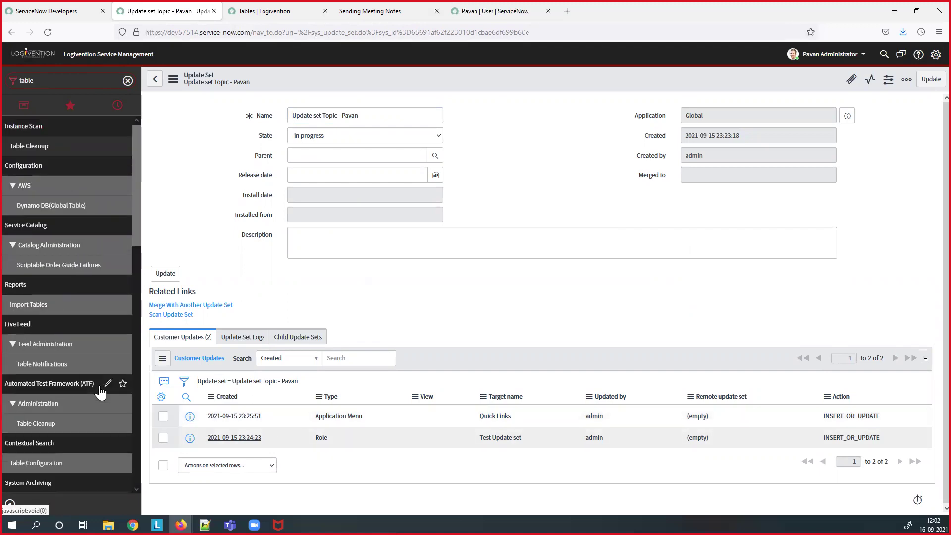
pyautogui.scroll(-10, 101, 391)
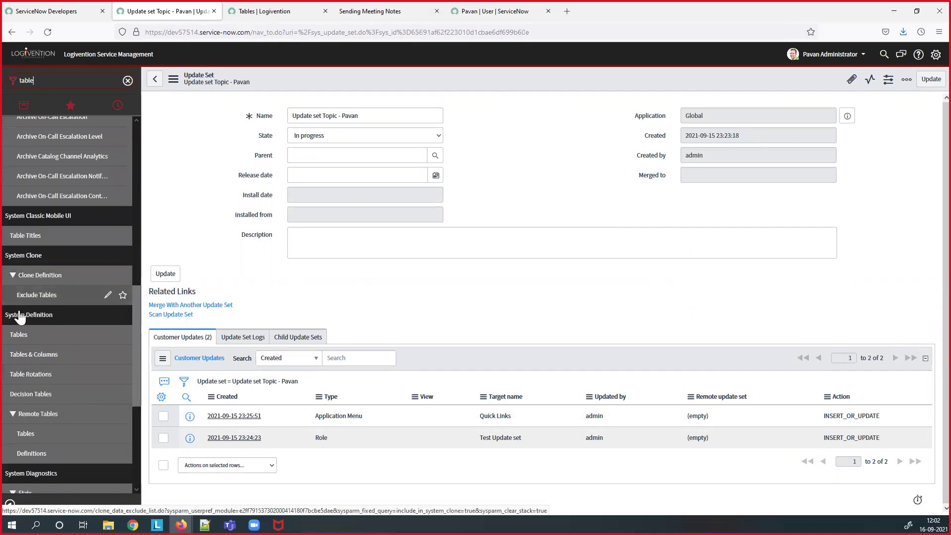
pyautogui.click(19, 335)
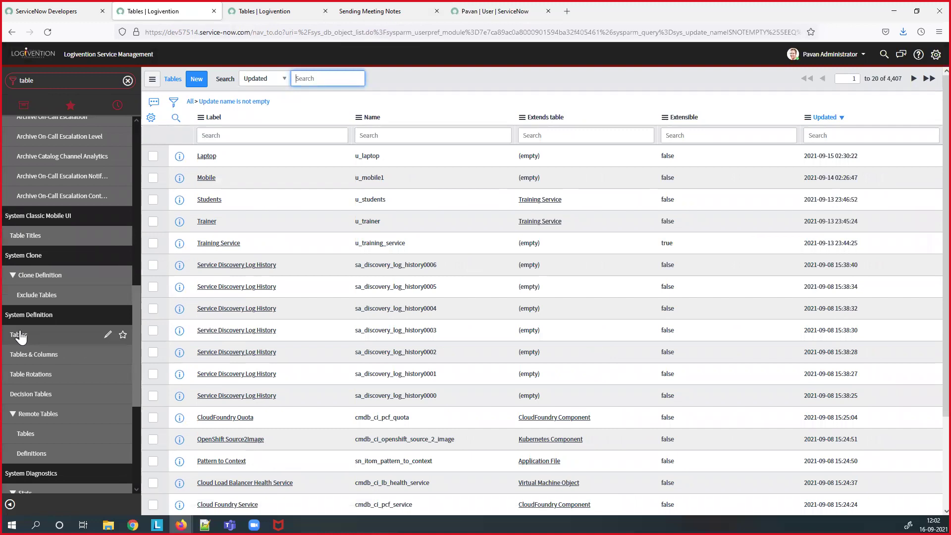
# - Create a new table labelled Mouse (u_mouse) and save it, staying on the record
pyautogui.click(197, 79)
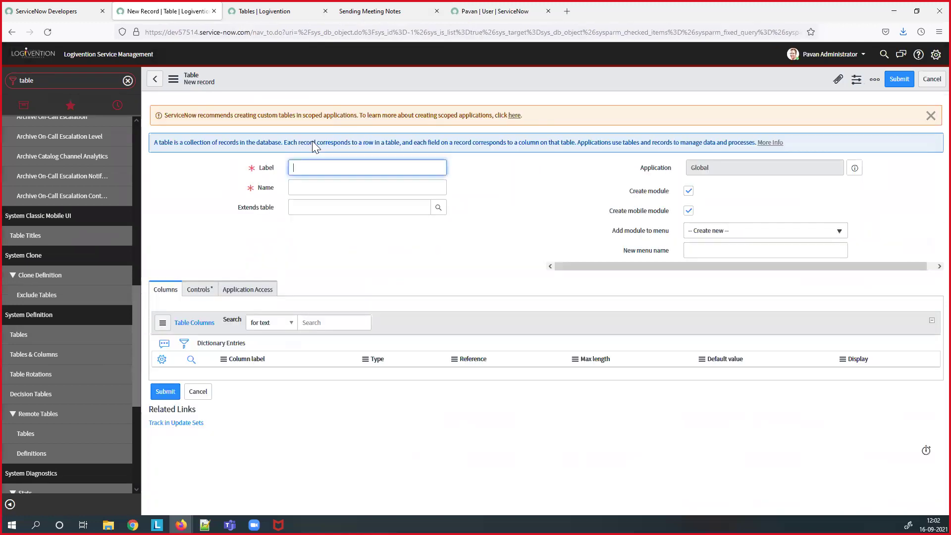
pyautogui.write('Mouse')
pyautogui.click(308, 184)
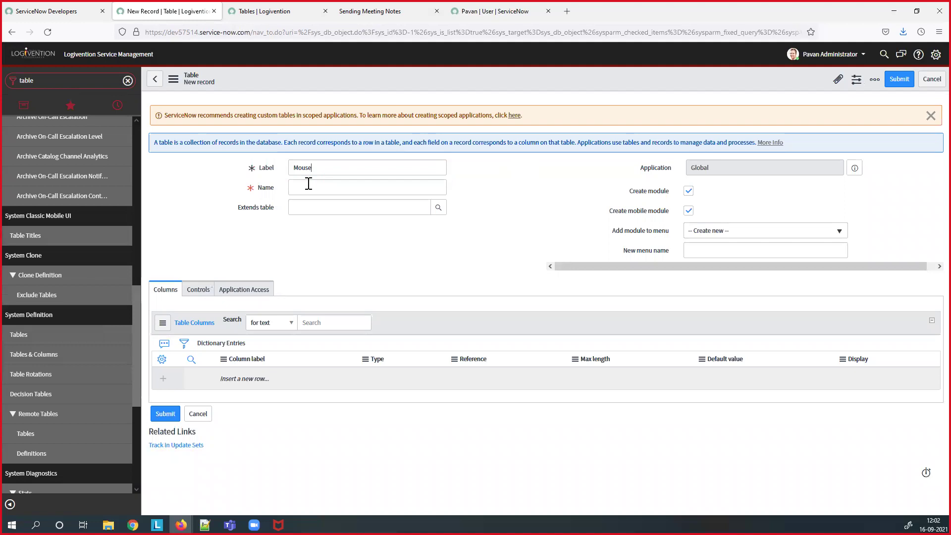
pyautogui.rightClick(578, 78)
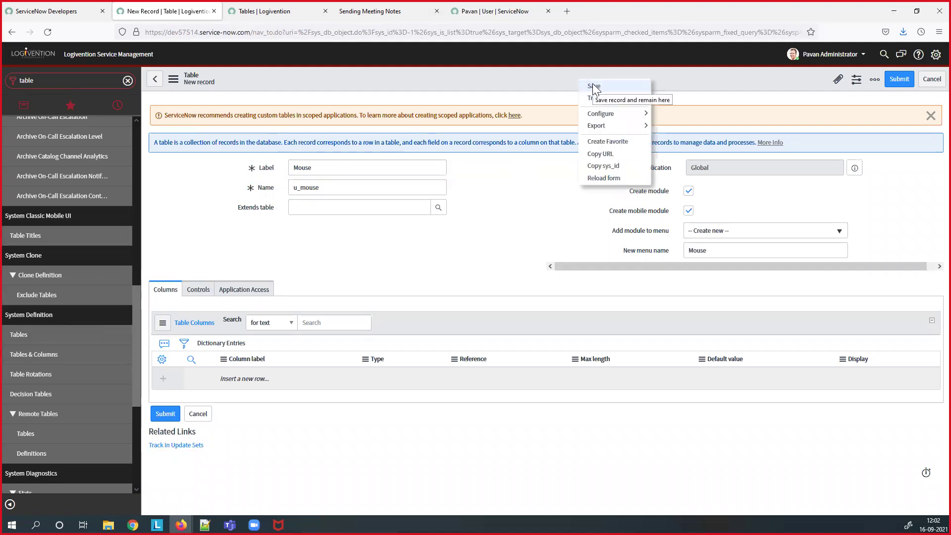
pyautogui.click(594, 86)
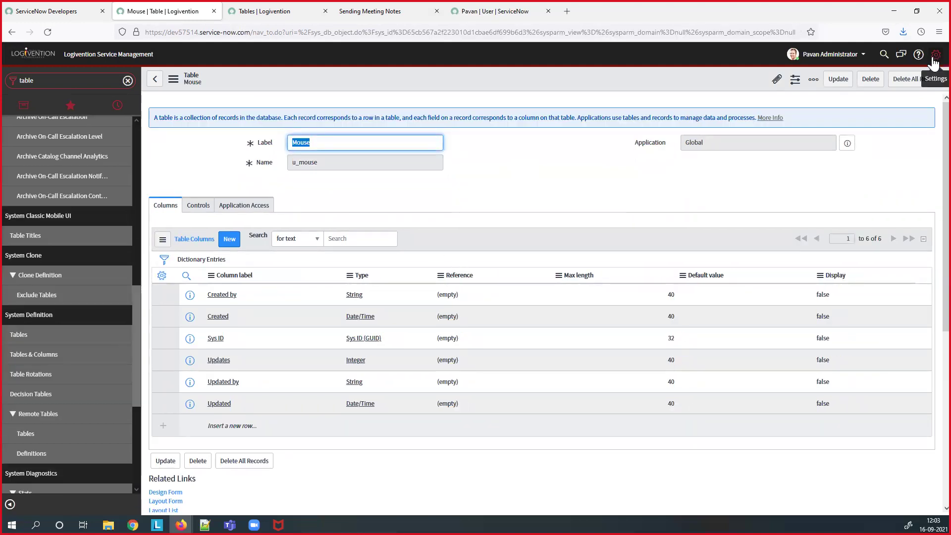
# - Open the current update set from Developer settings and review its 18 Mouse-table customer updates
pyautogui.click(934, 55)
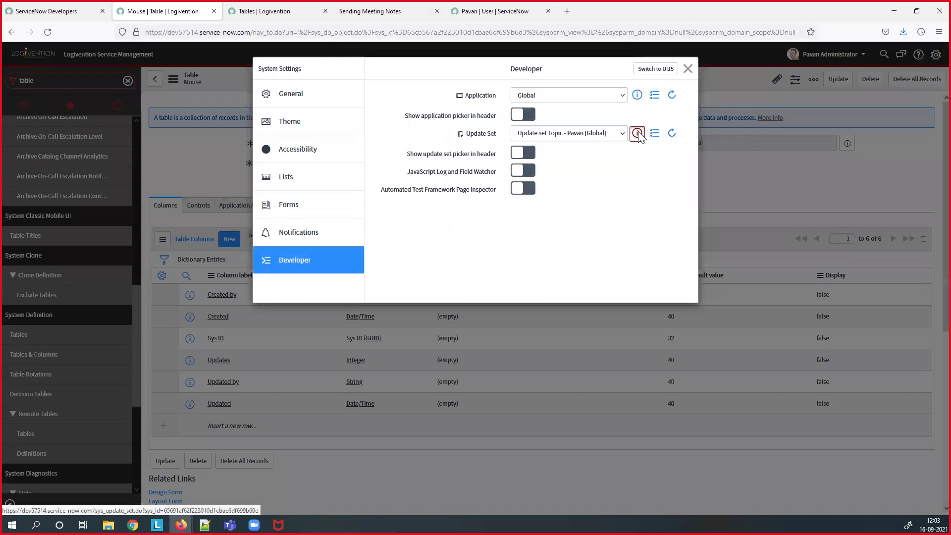
pyautogui.click(638, 131)
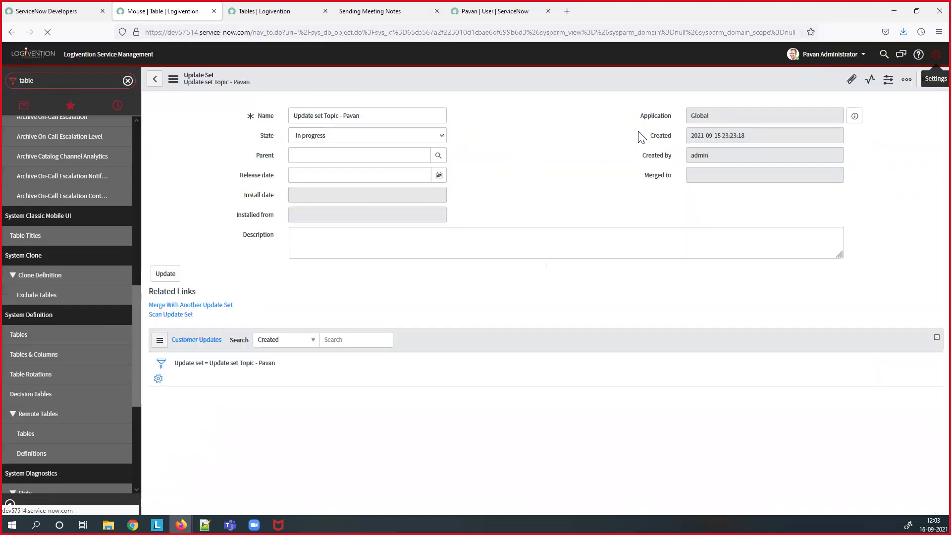
pyautogui.scroll(-3, 583, 325)
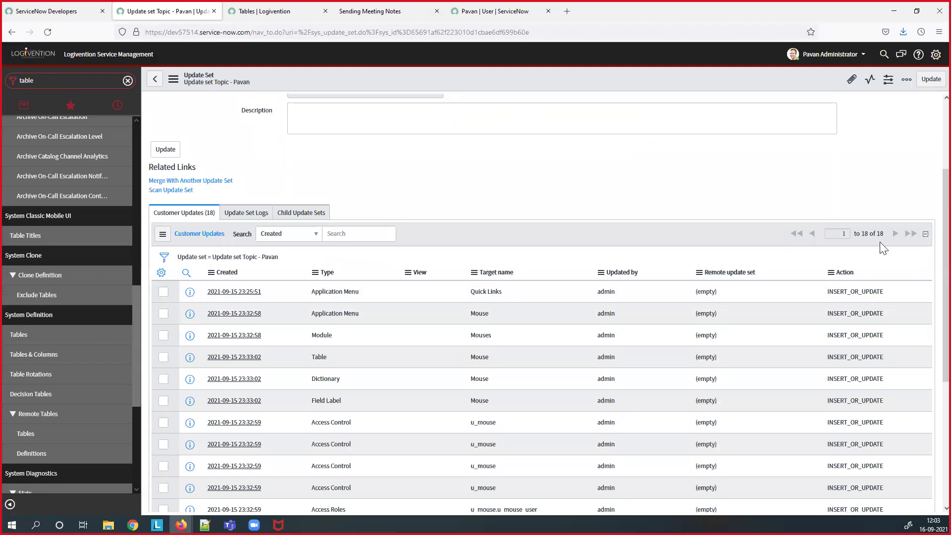
pyautogui.scroll(-5, 597, 376)
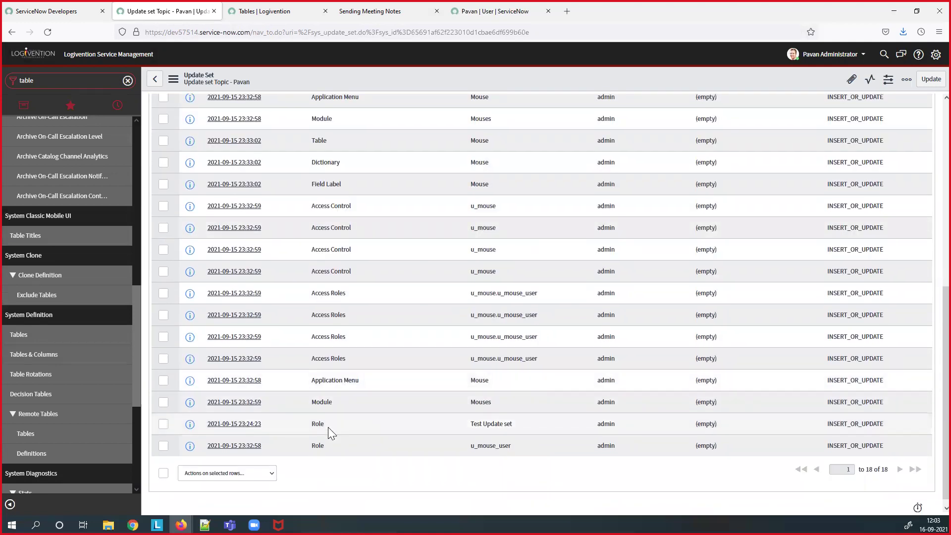
pyautogui.scroll(5, 328, 427)
pyautogui.scroll(1, 344, 374)
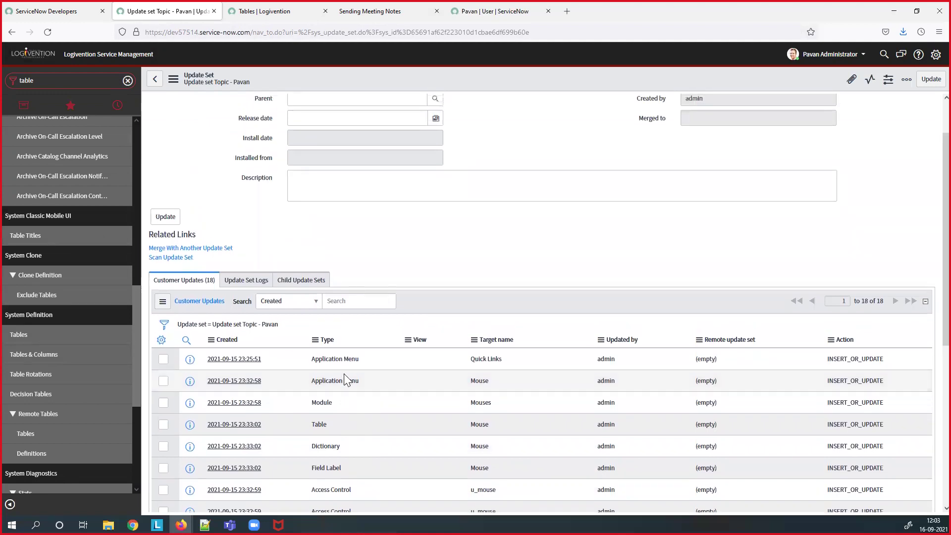
# - Sort tables newest-updated first, open Mouse, and check its four u_mouse_user access controls
pyautogui.click(259, 14)
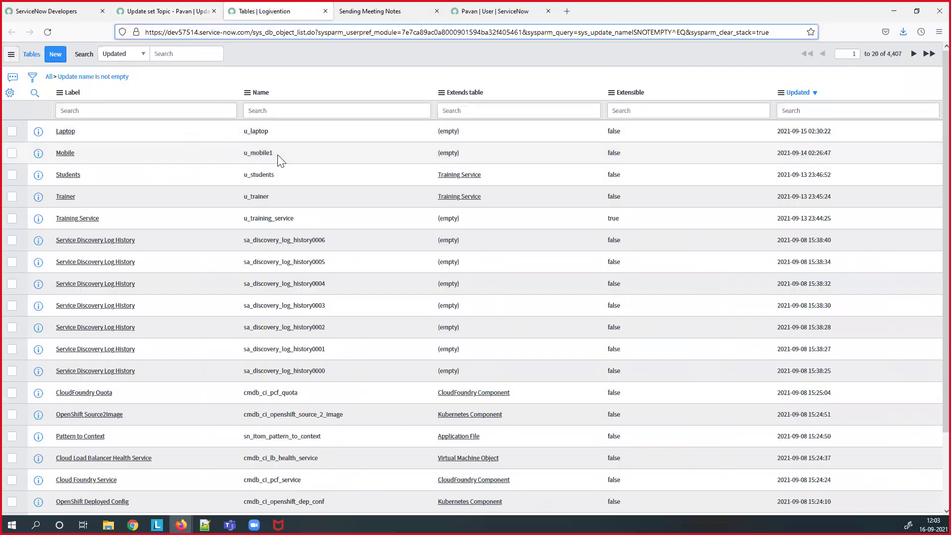
pyautogui.click(798, 94)
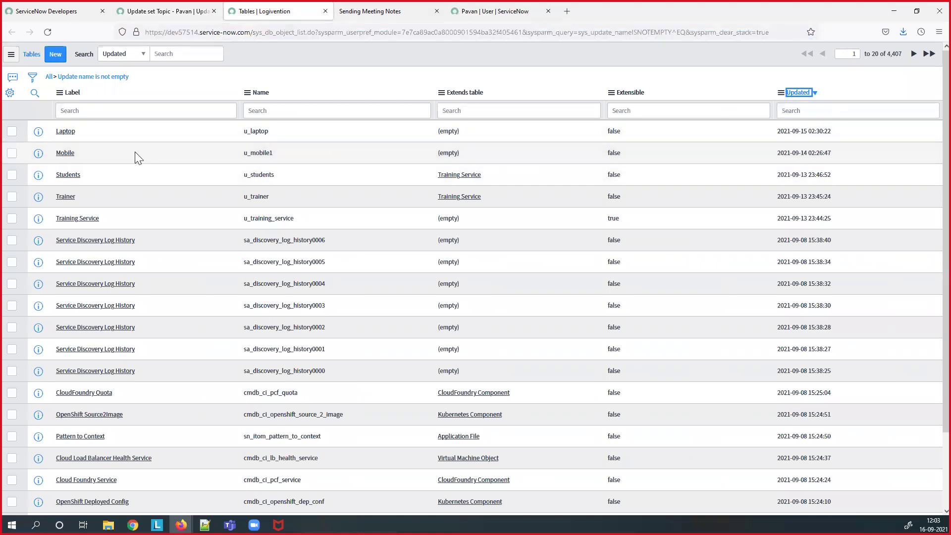
pyautogui.click(793, 94)
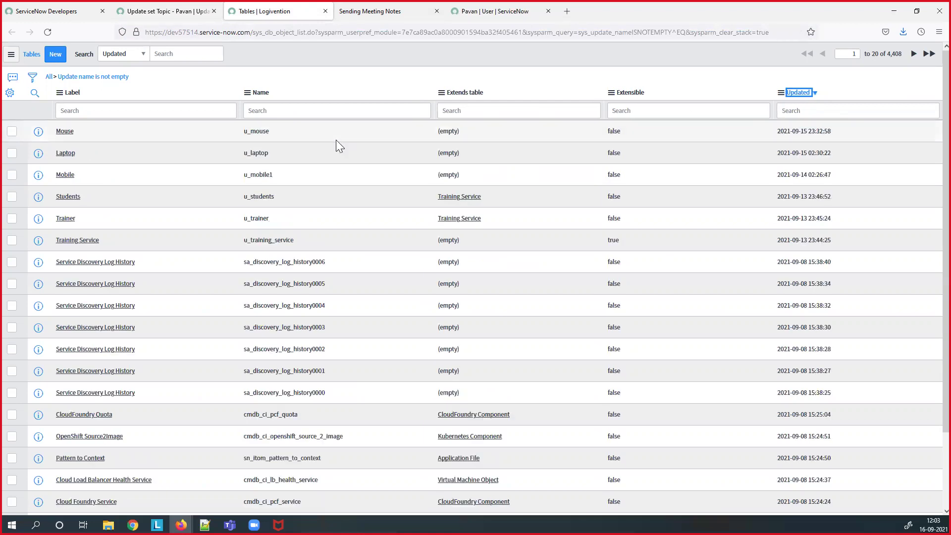
pyautogui.click(68, 133)
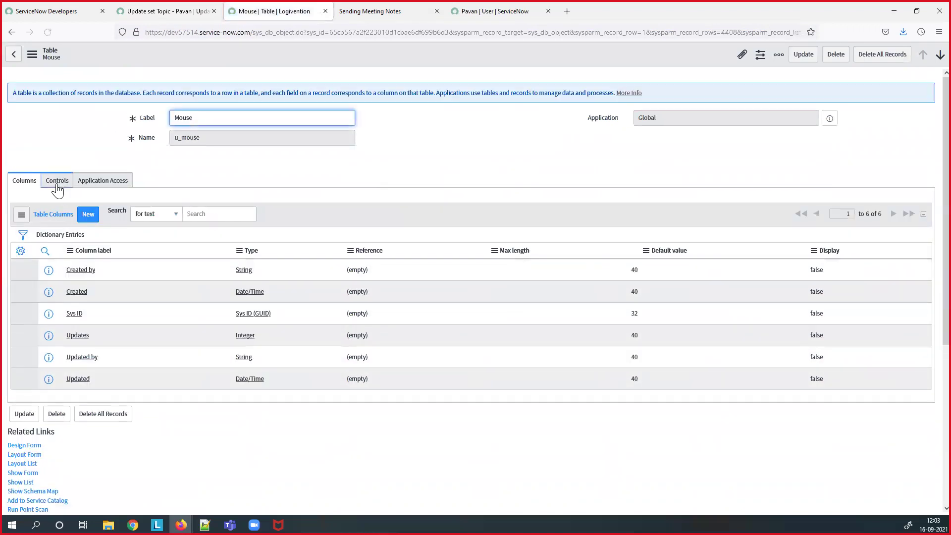
pyautogui.click(57, 188)
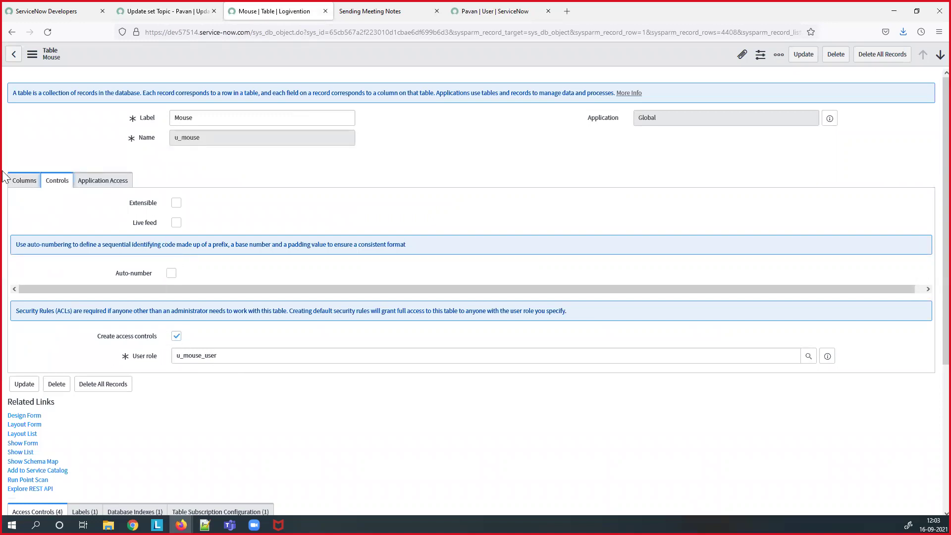
pyautogui.click(499, 15)
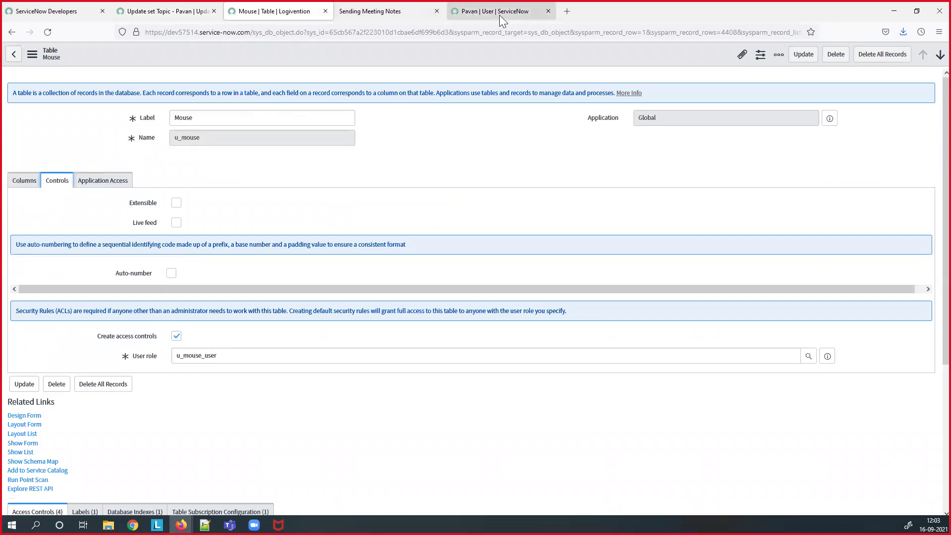
# - Set 'Update set Topic - Pavan' to State Complete and save it
pyautogui.click(165, 15)
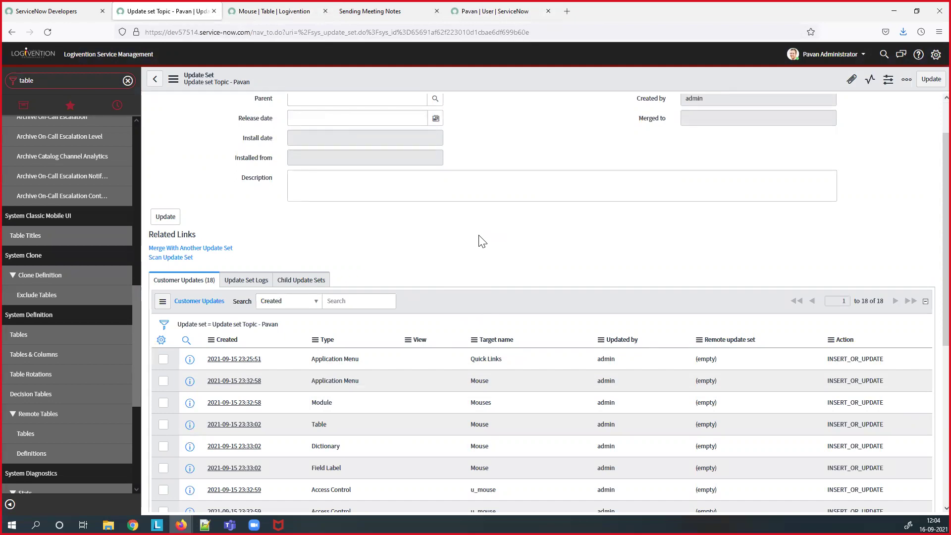
pyautogui.scroll(2, 481, 241)
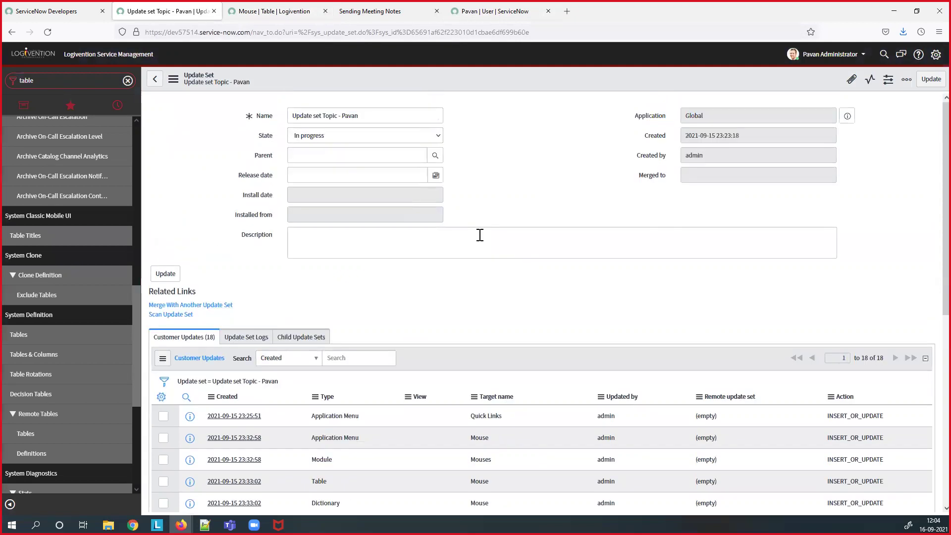
pyautogui.click(340, 137)
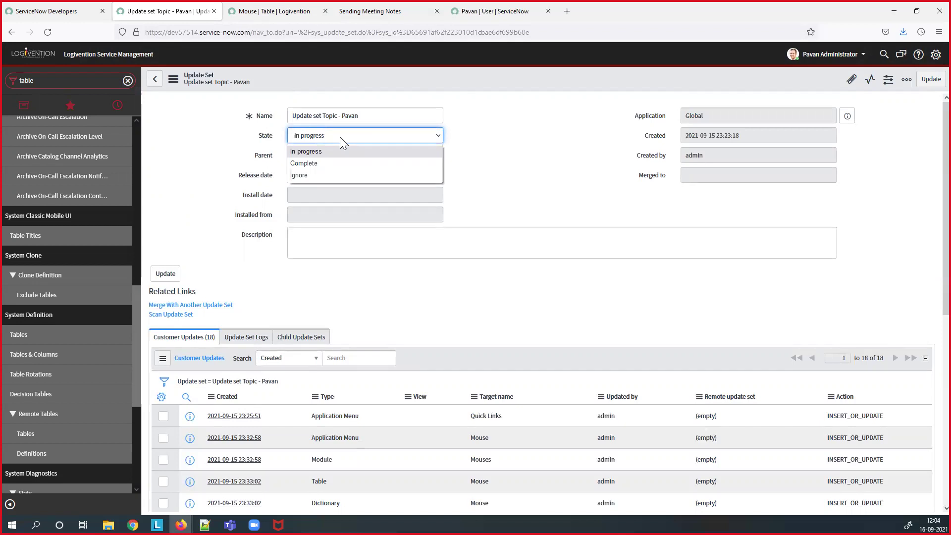
pyautogui.click(330, 162)
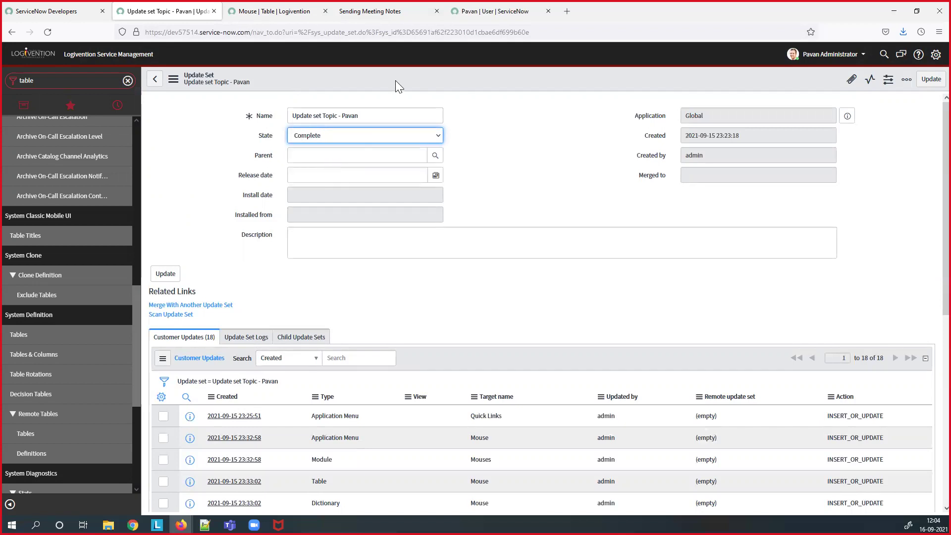
pyautogui.rightClick(395, 80)
pyautogui.click(418, 87)
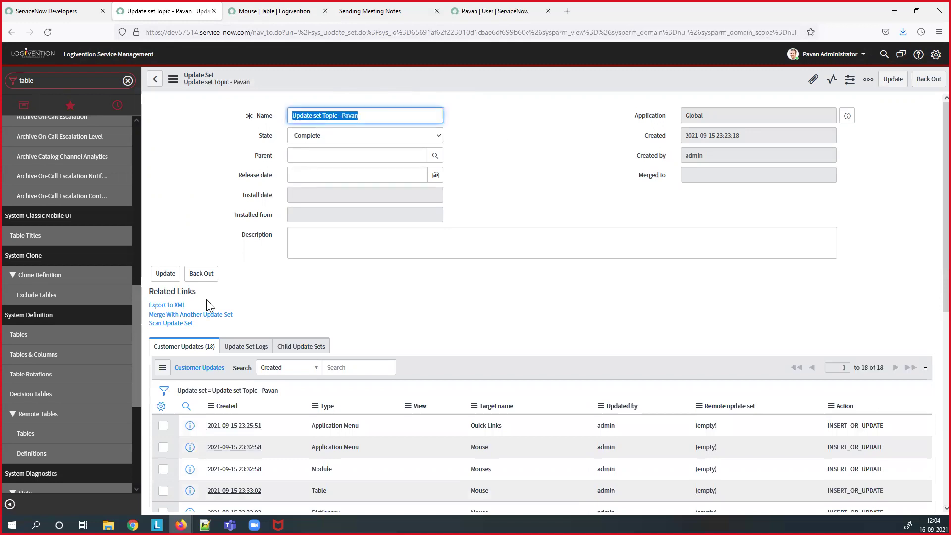
# - Export the completed update set to XML and save the downloaded file
pyautogui.click(182, 305)
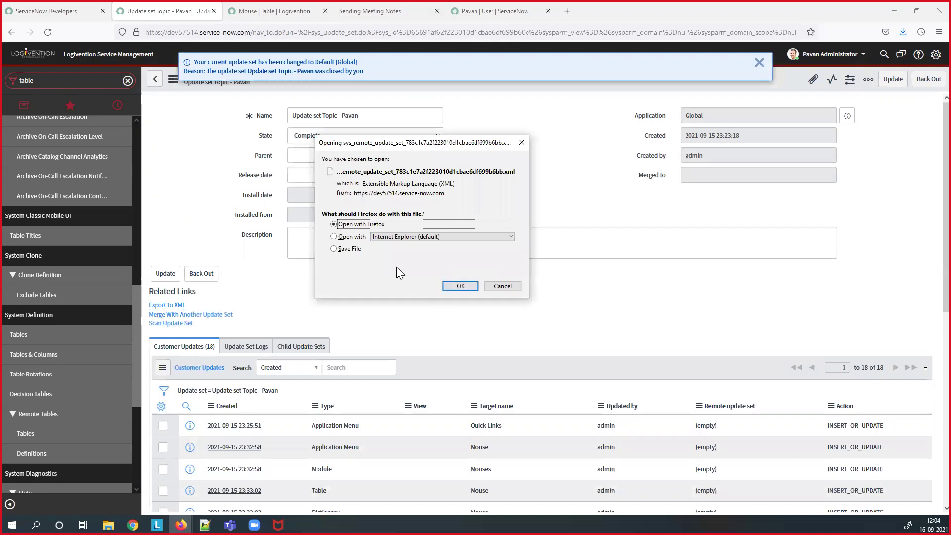
pyautogui.click(348, 249)
pyautogui.click(469, 286)
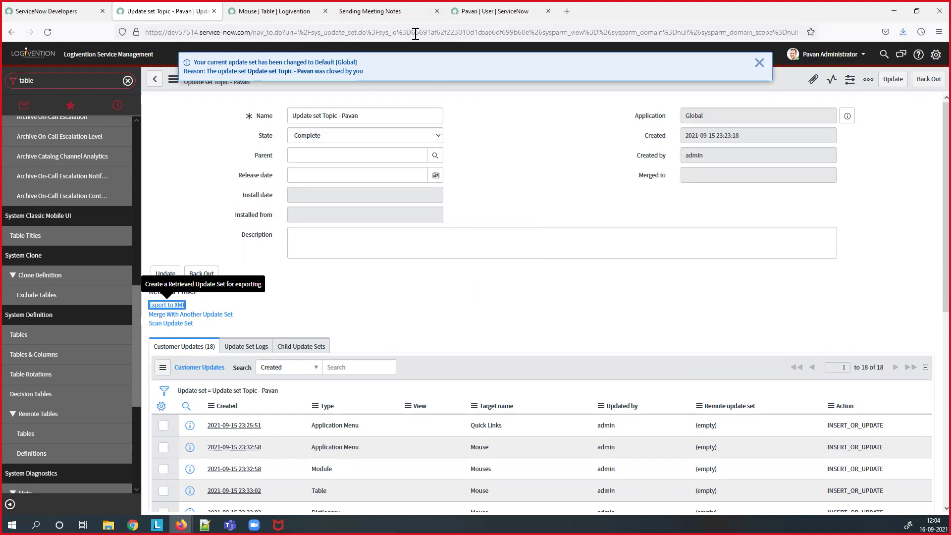
pyautogui.click(478, 13)
# - In the second instance, open Retrieved Update Sets and its Import XML page
pyautogui.click(76, 80)
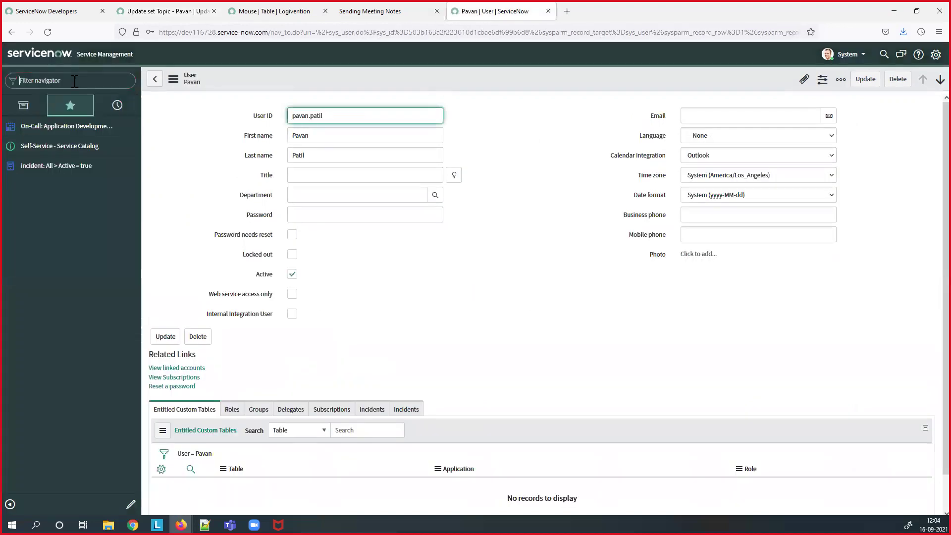
pyautogui.write('update')
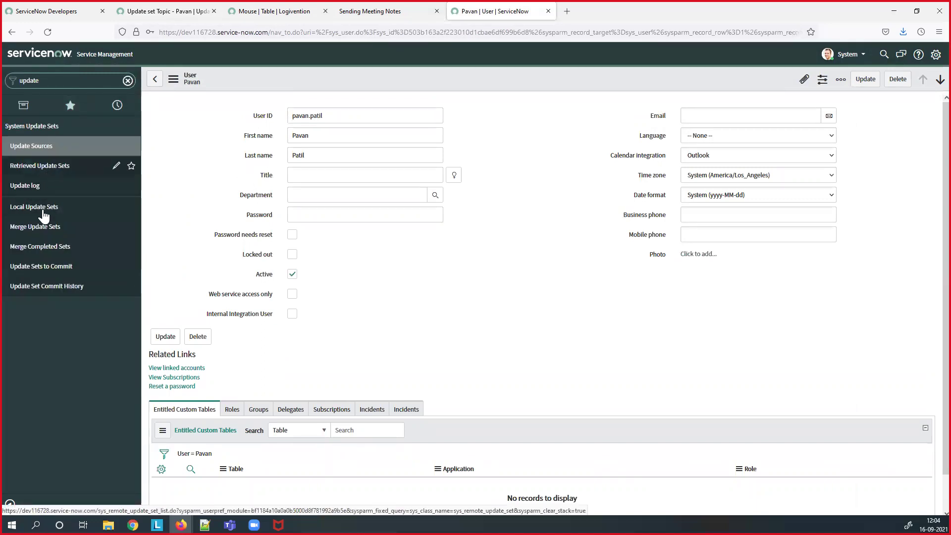
pyautogui.click(59, 169)
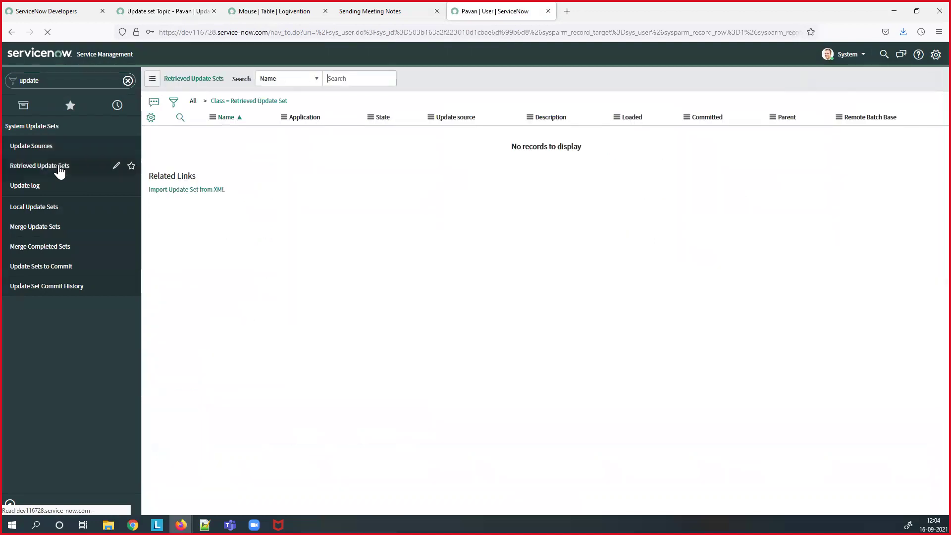
pyautogui.rightClick(226, 121)
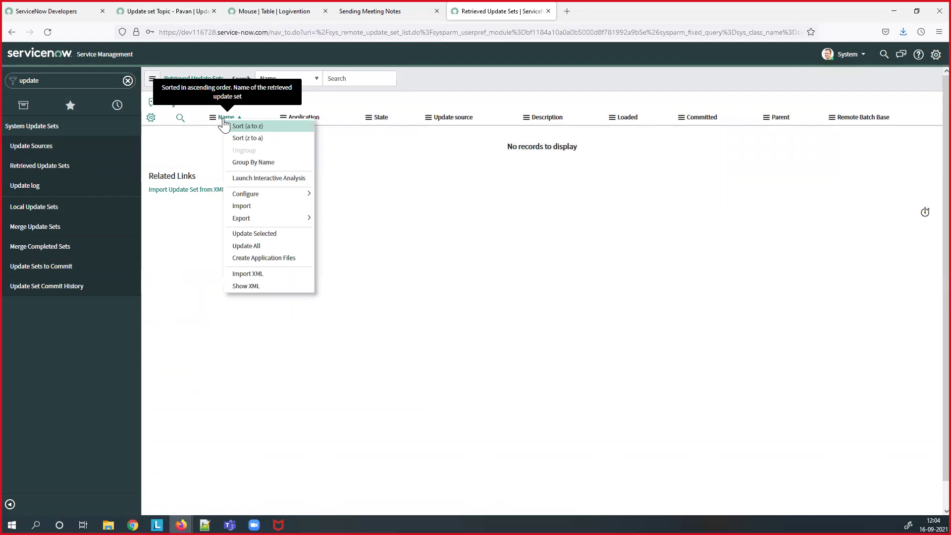
pyautogui.click(254, 275)
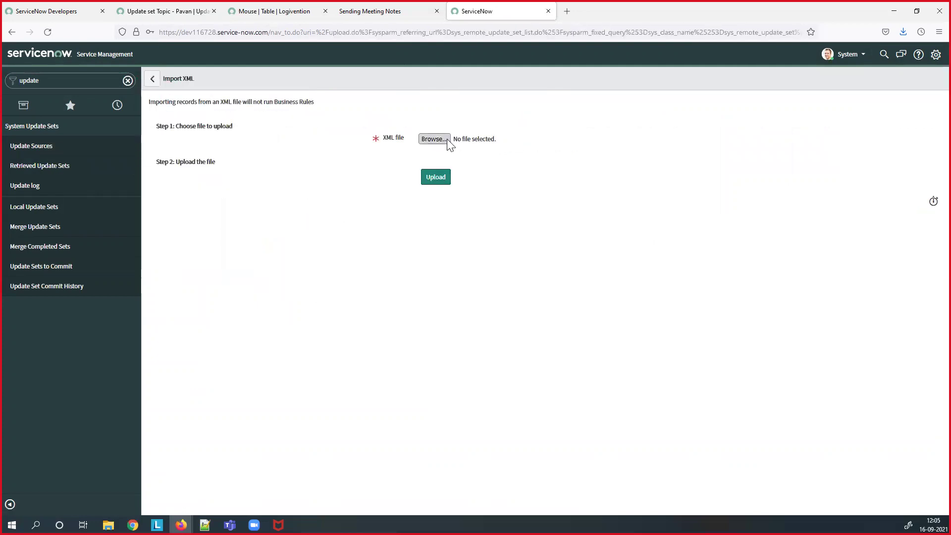
# - Choose the exported update set XML file and upload it
pyautogui.click(445, 139)
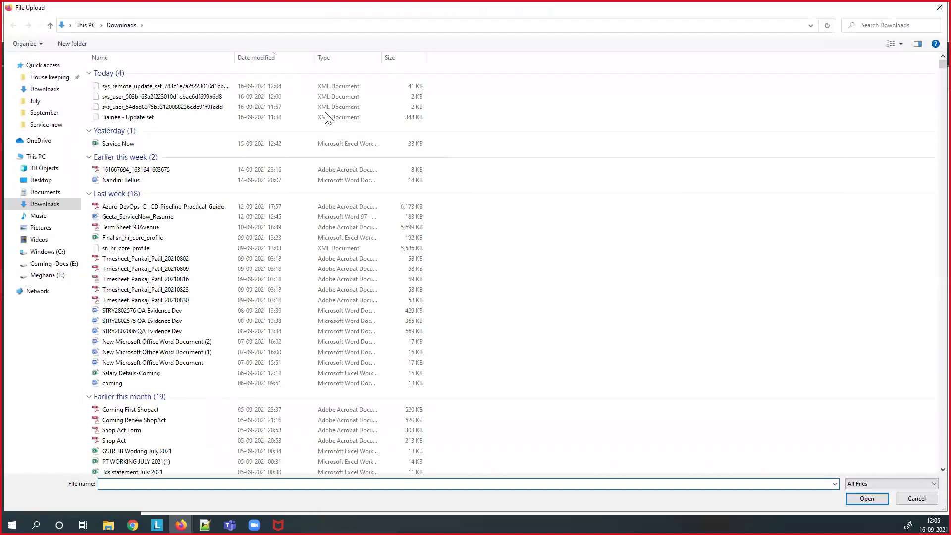
pyautogui.click(217, 88)
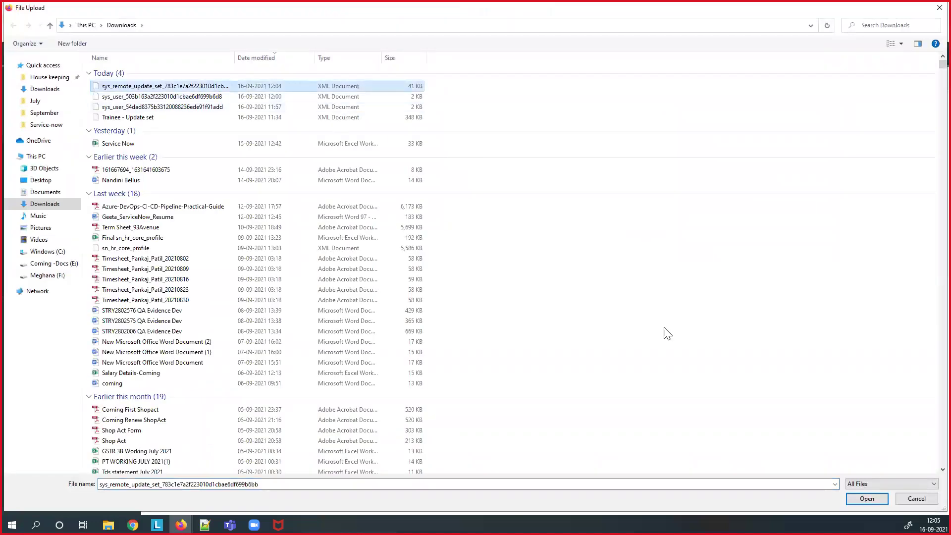
pyautogui.click(866, 500)
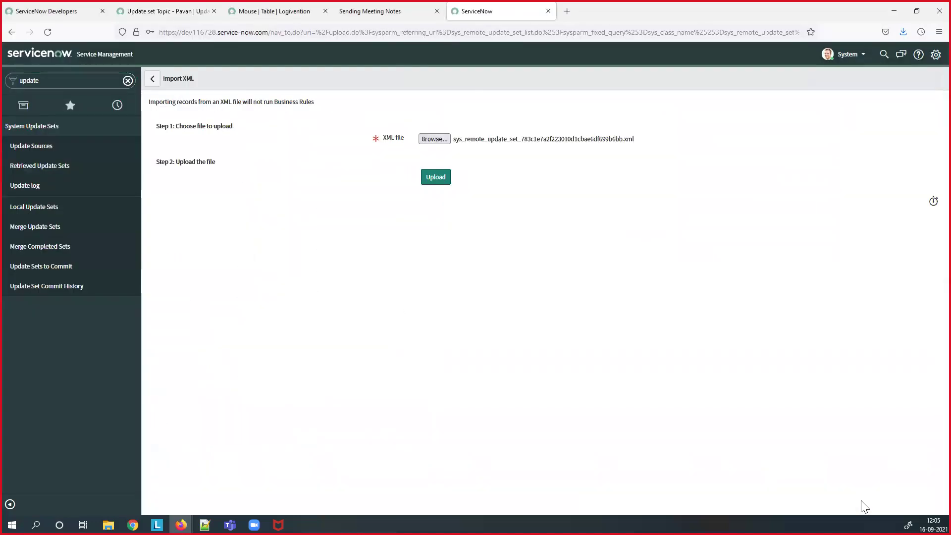
pyautogui.click(438, 182)
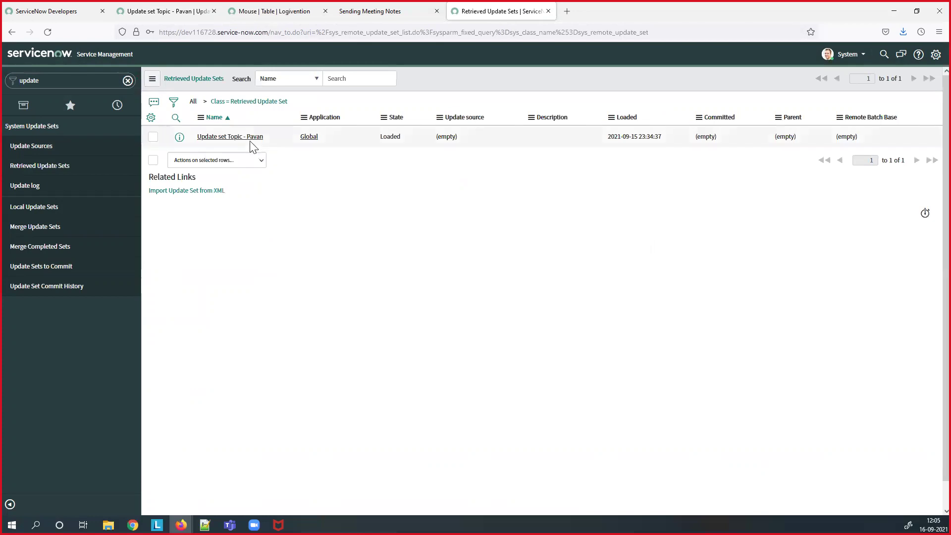
# - Preview the retrieved 'Update set Topic - Pavan' without collisions, then commit it
pyautogui.click(248, 141)
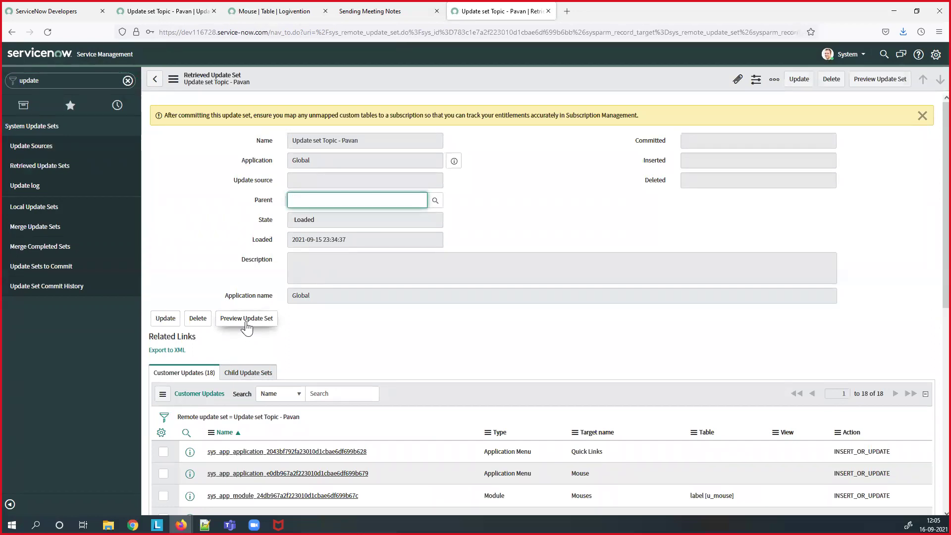
pyautogui.click(246, 323)
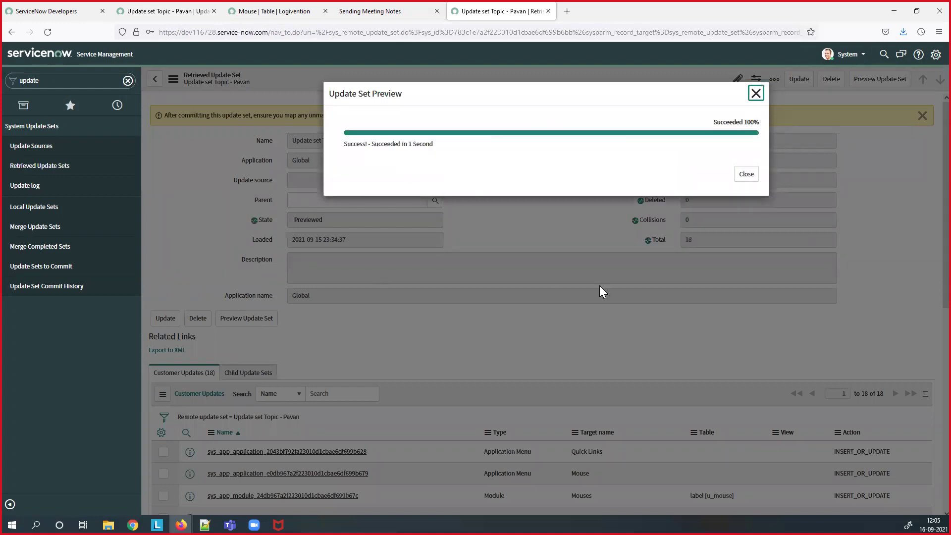
pyautogui.click(744, 177)
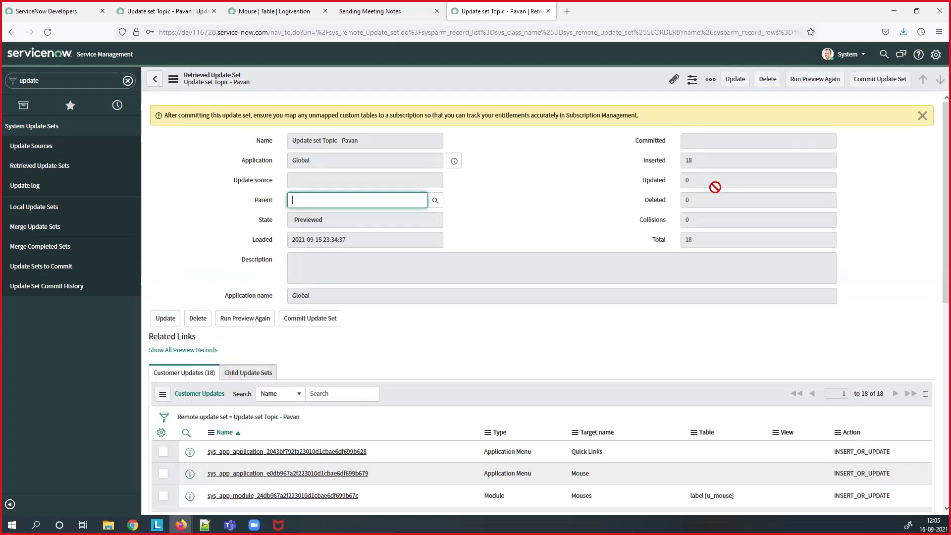
pyautogui.click(322, 320)
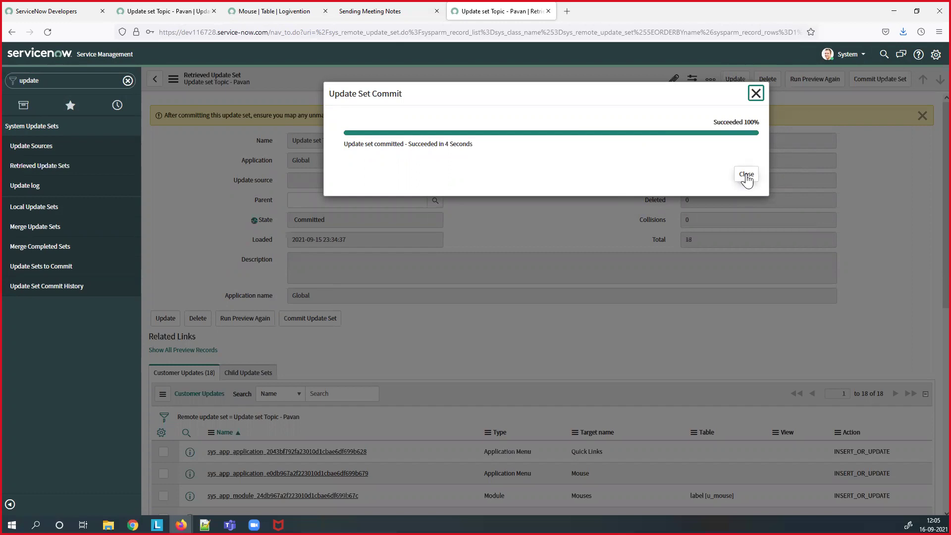
pyautogui.click(746, 179)
# - Filter the navigator for 'Mouse' to find the Mouses module, then replace the filter with 'local u'
pyautogui.click(63, 79)
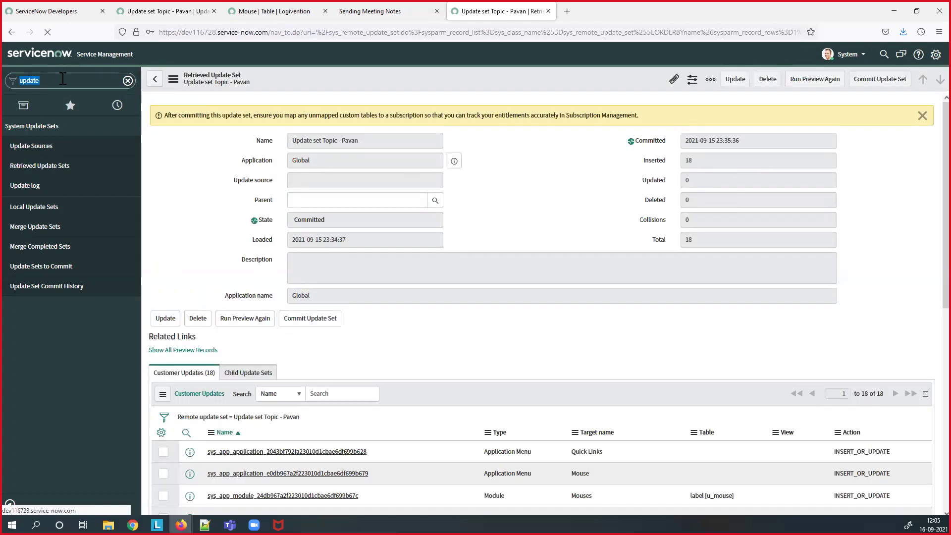
pyautogui.write('Mouse')
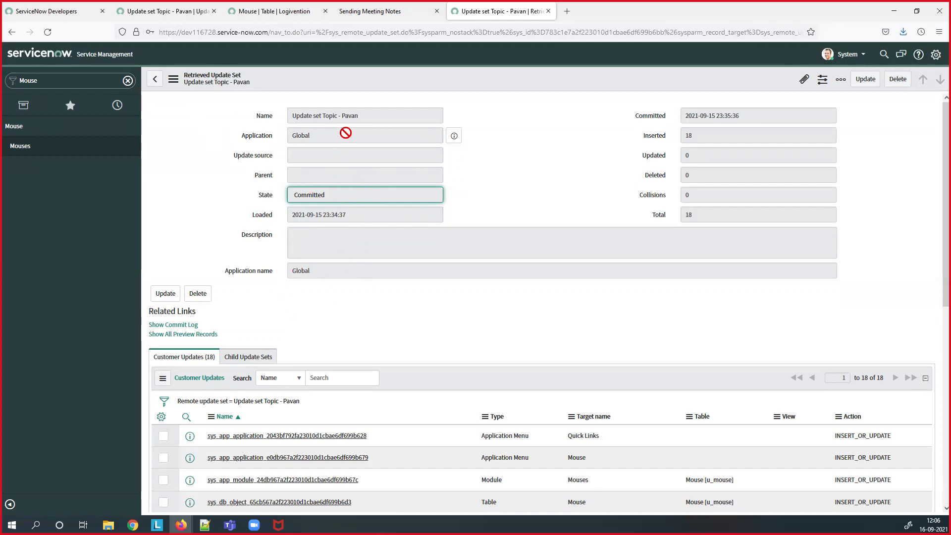
pyautogui.click(70, 80)
pyautogui.doubleClick(69, 80)
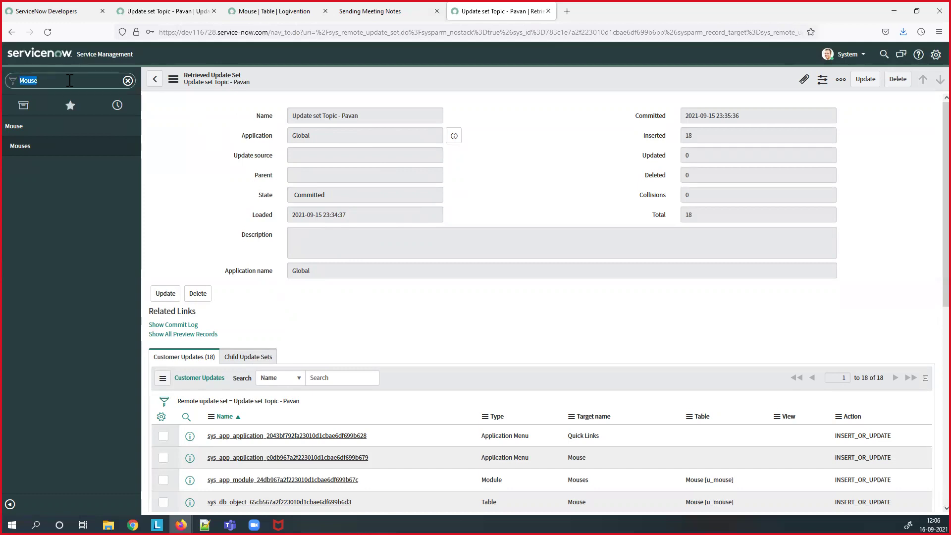
pyautogui.write('local')
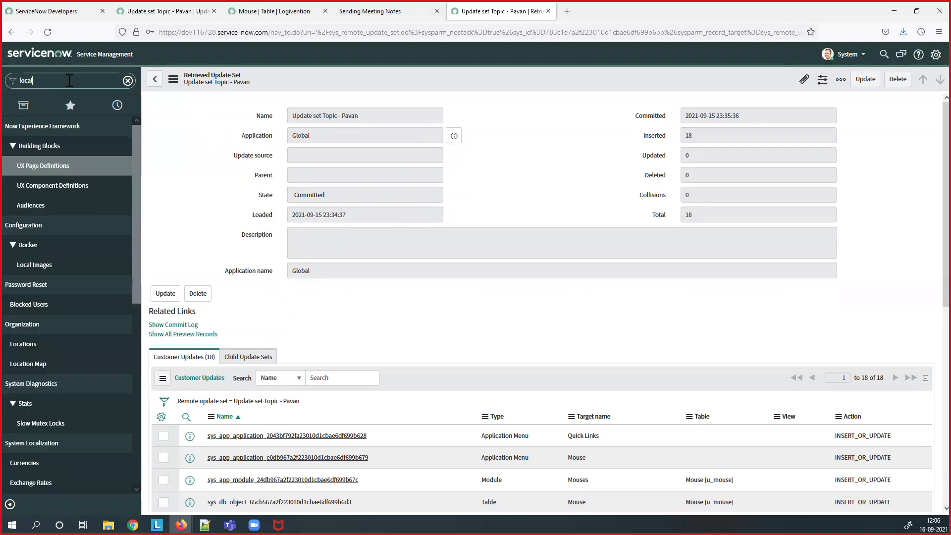
pyautogui.write(' u')
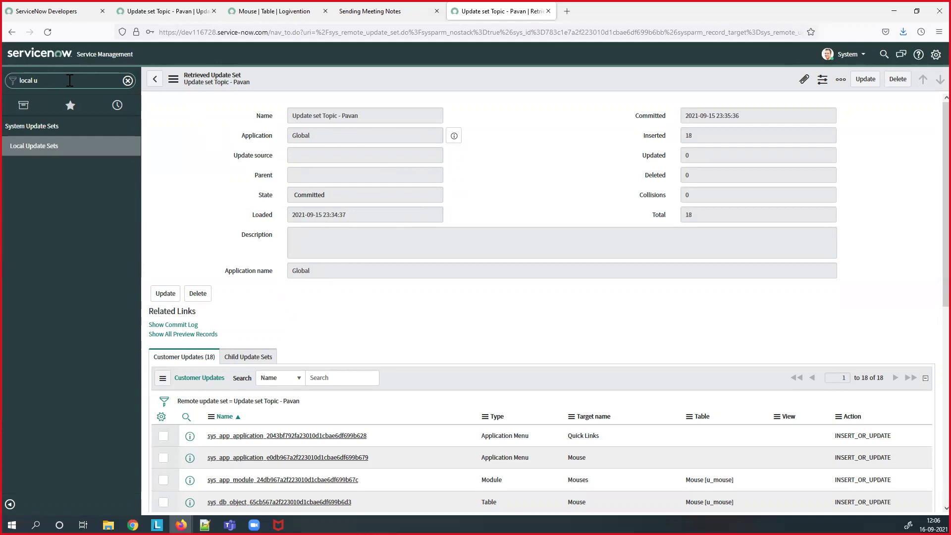
# - Open System Update Sets > Local Update Sets
pyautogui.click(30, 149)
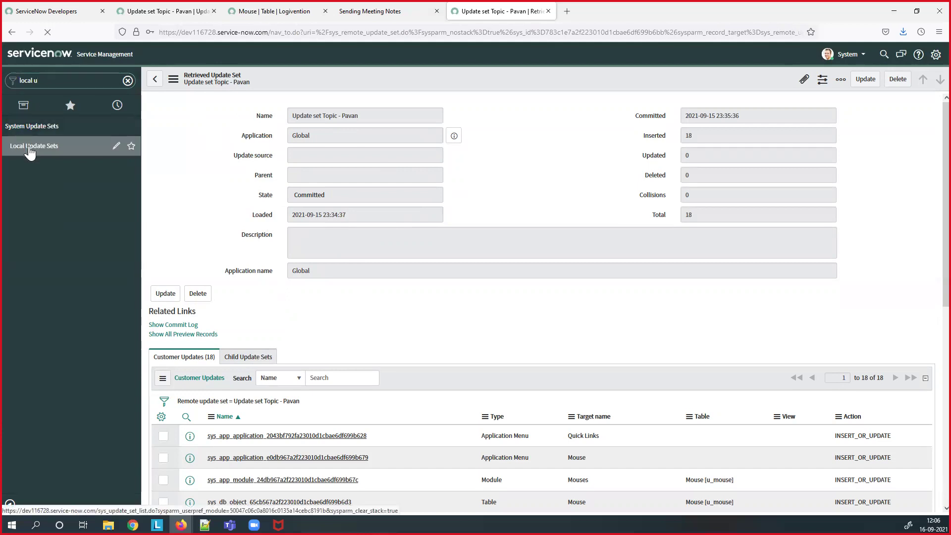